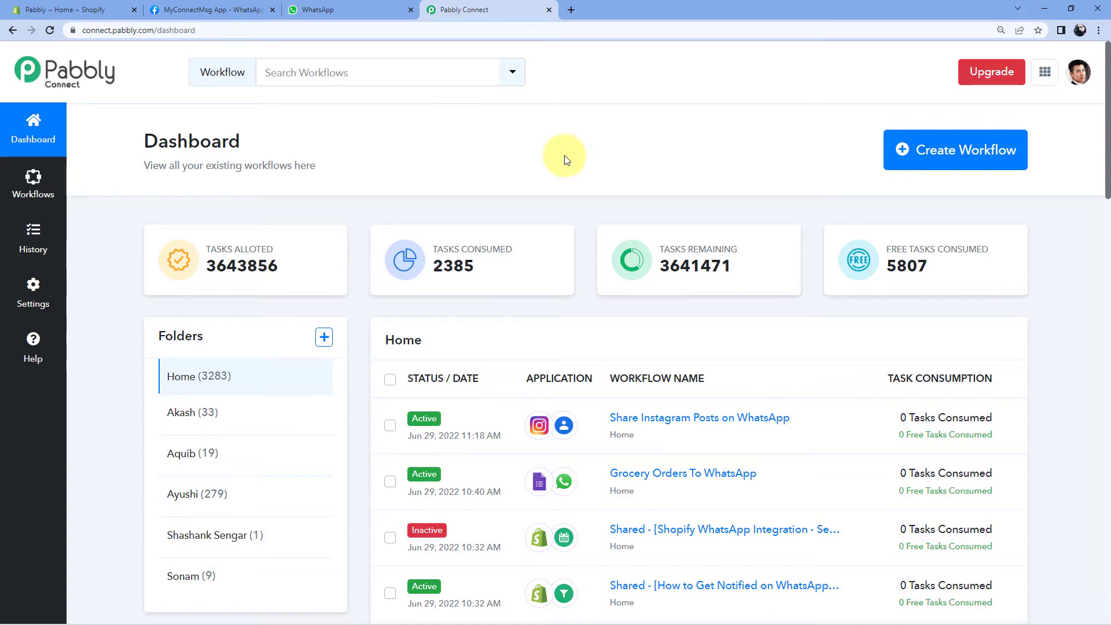
Load pabbly.com/connect in a new browser tab, then close that tab.
left_click(572, 10)
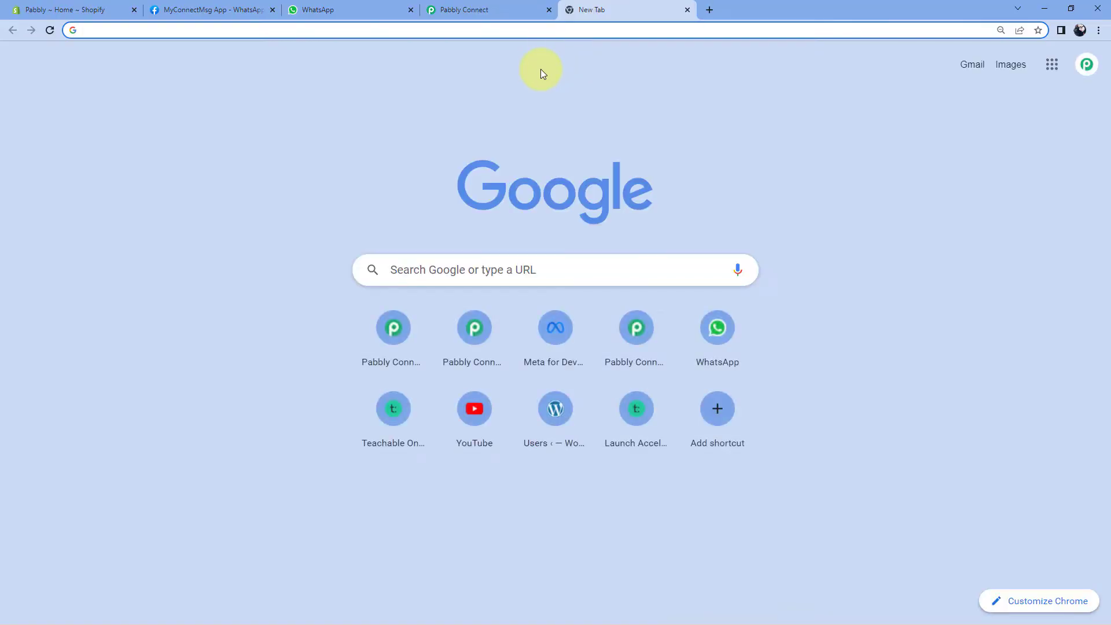
type("pab")
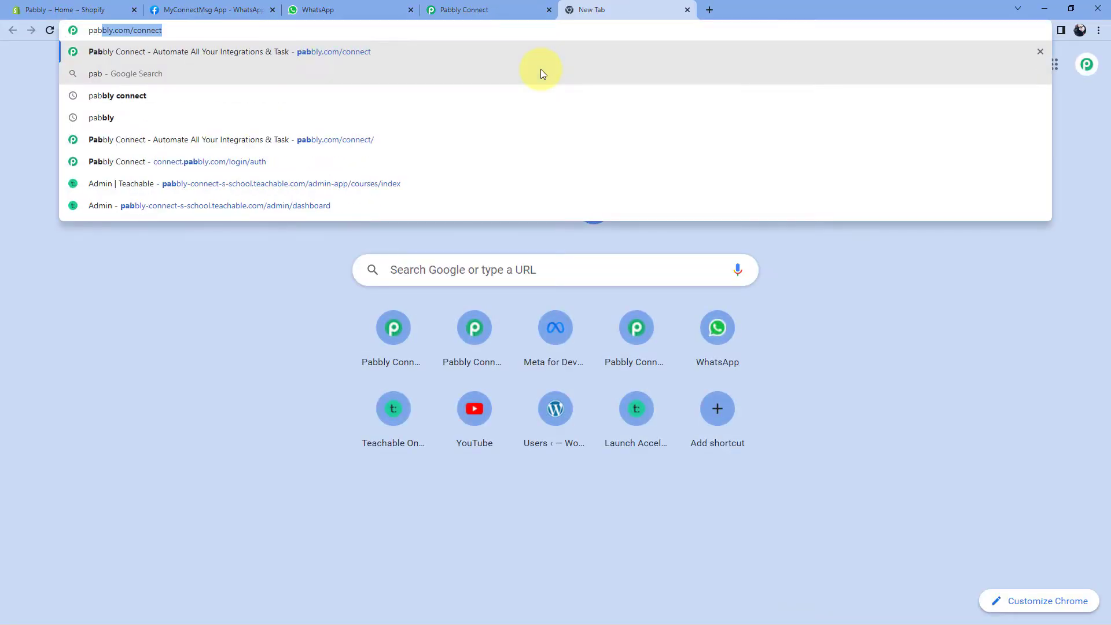
type("bly.com/conne")
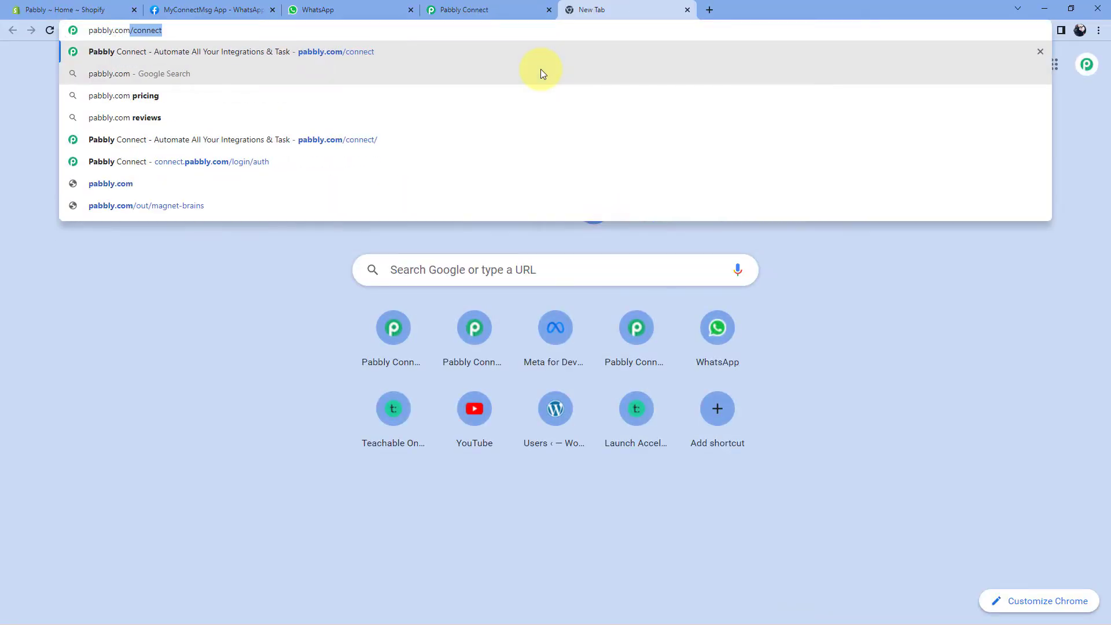
type("ct")
key("Return")
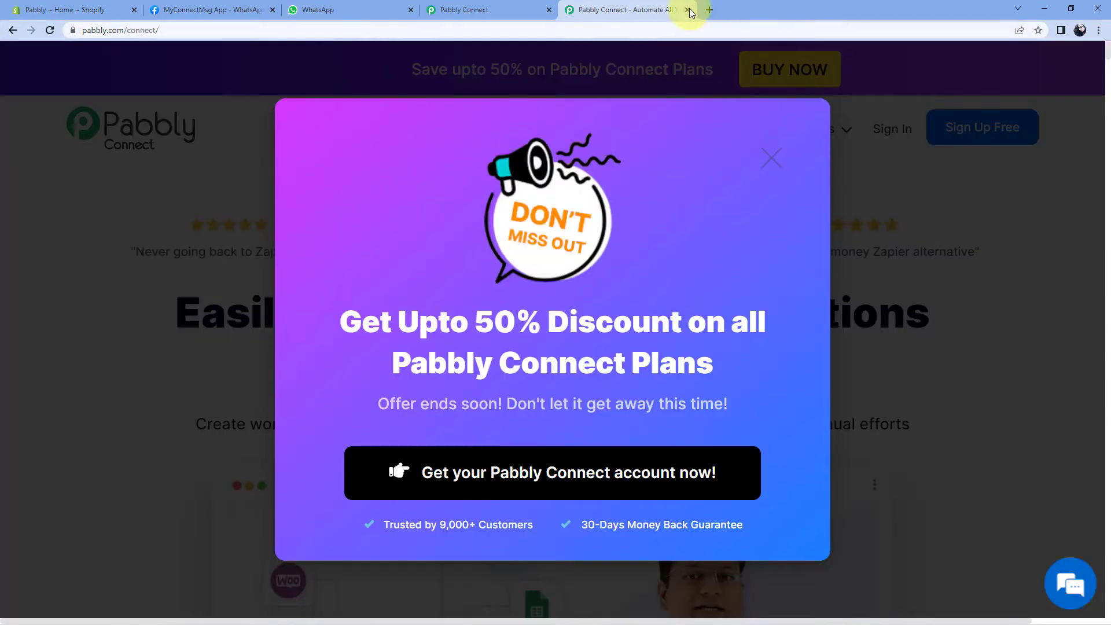
left_click(688, 10)
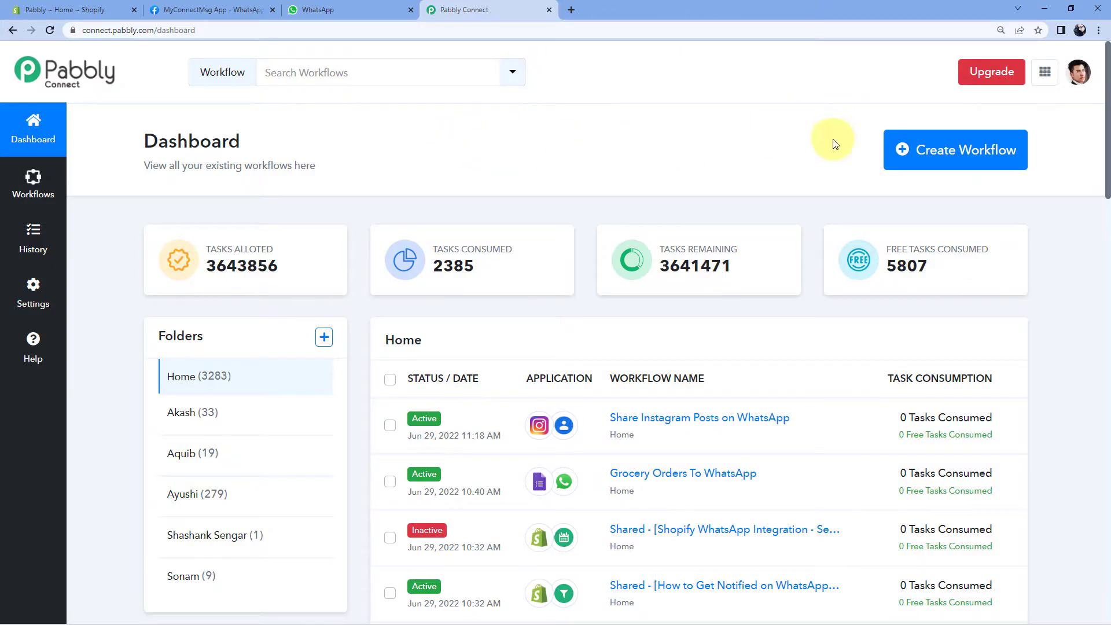
Create a new workflow named 'Shopify to WhatsApp', fixing the capital H typo.
left_click(943, 157)
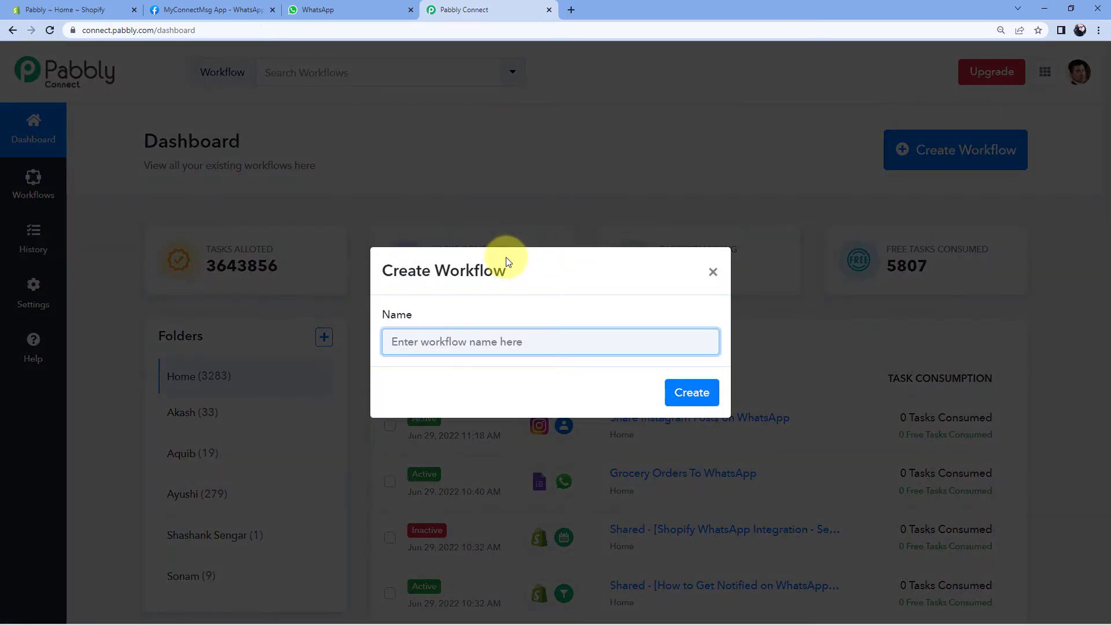
type("Shopify to WHatsApp")
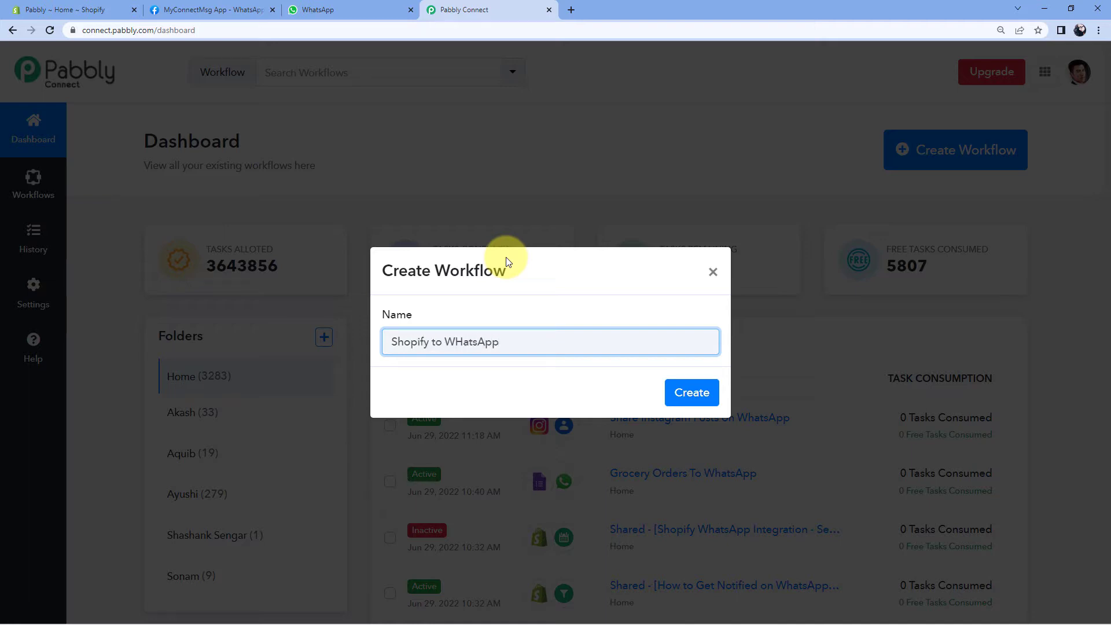
left_click(462, 341)
key("BackSpace")
type("hatsApp")
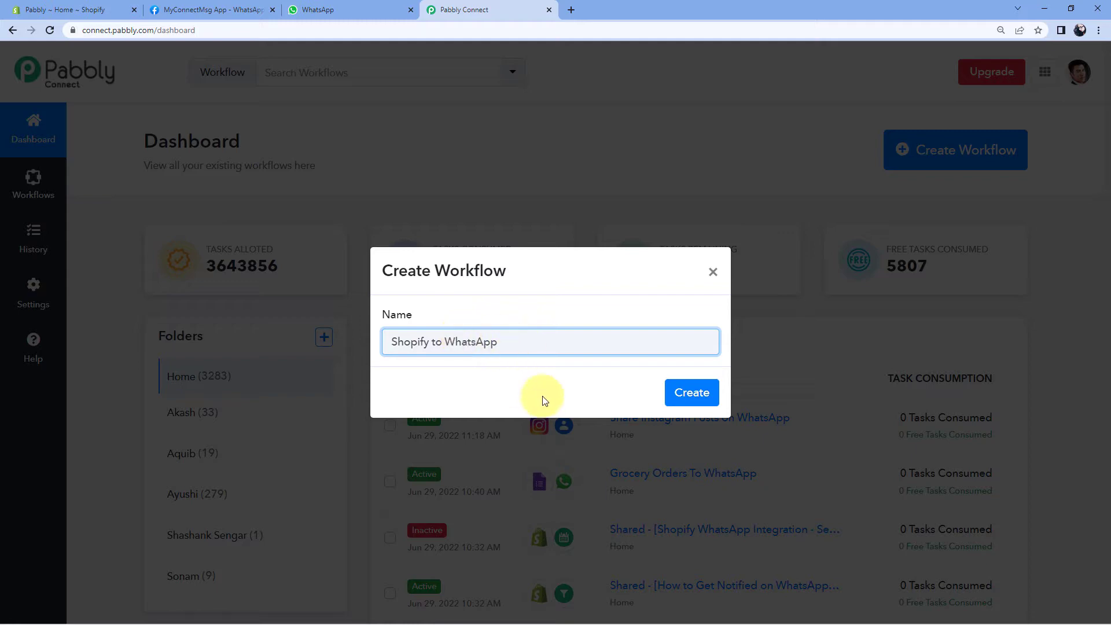
left_click(678, 392)
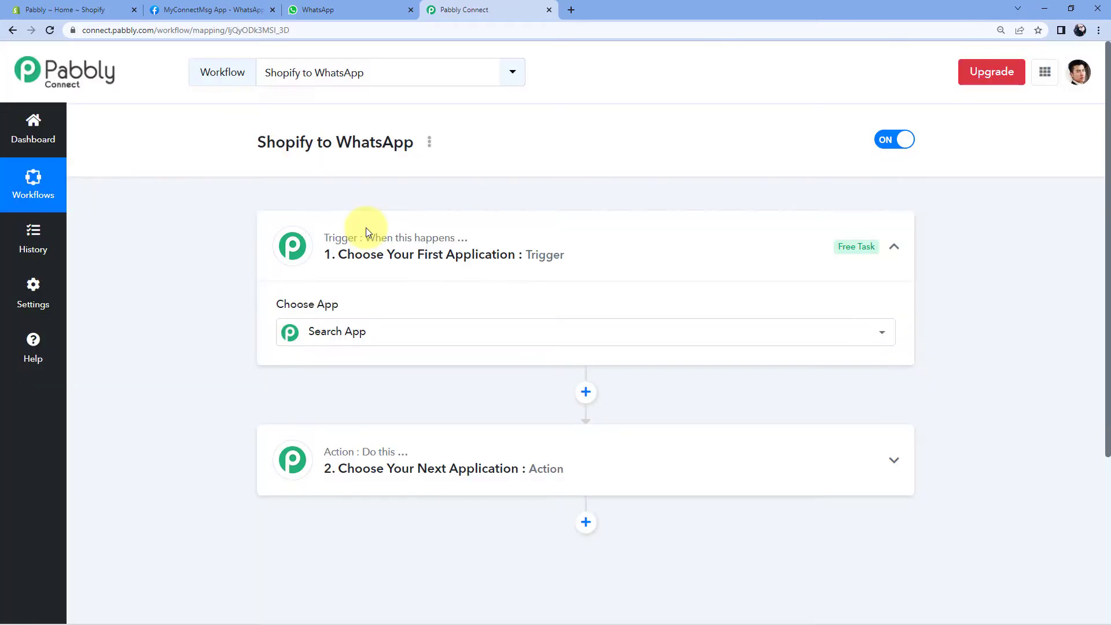
Expand the Trigger card to show the app choices.
scroll(233, 240, "down", 1)
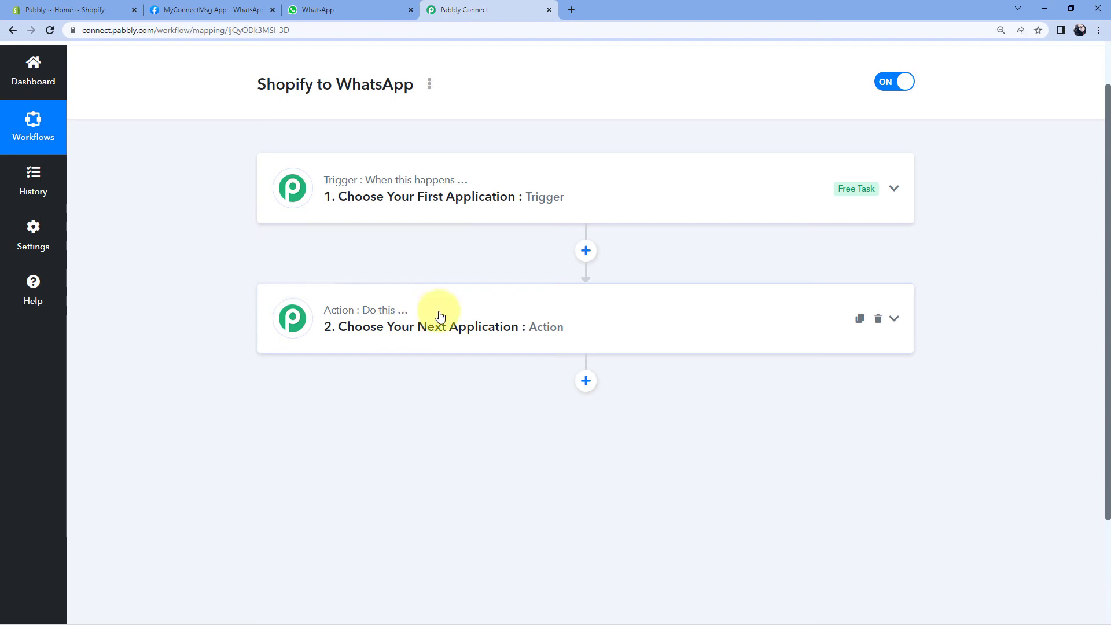
left_click(569, 185)
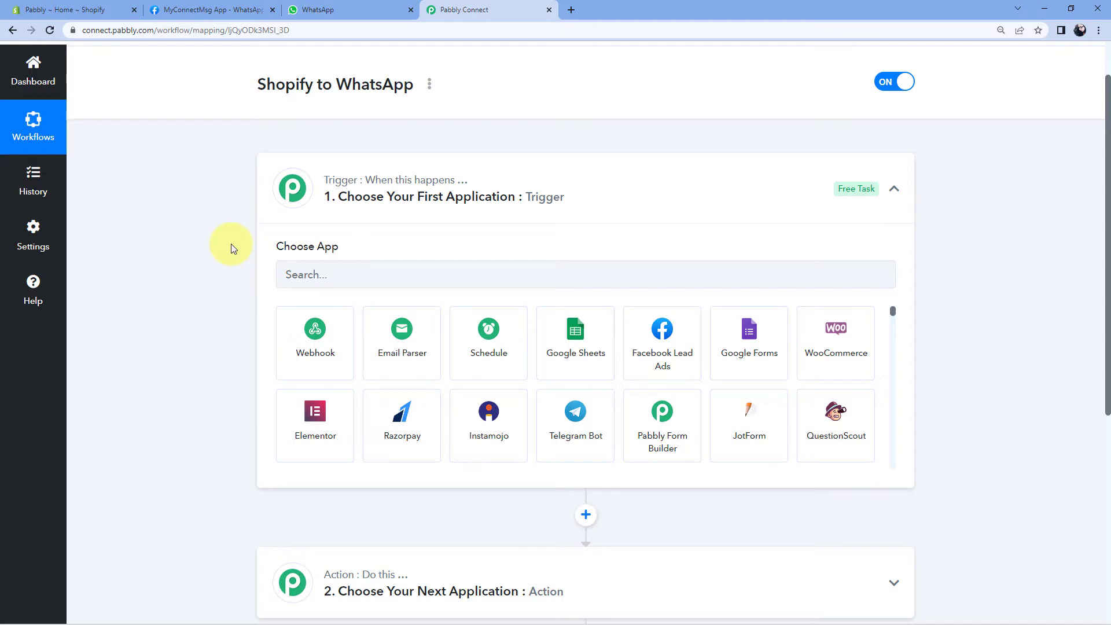
scroll(231, 244, "down", 2)
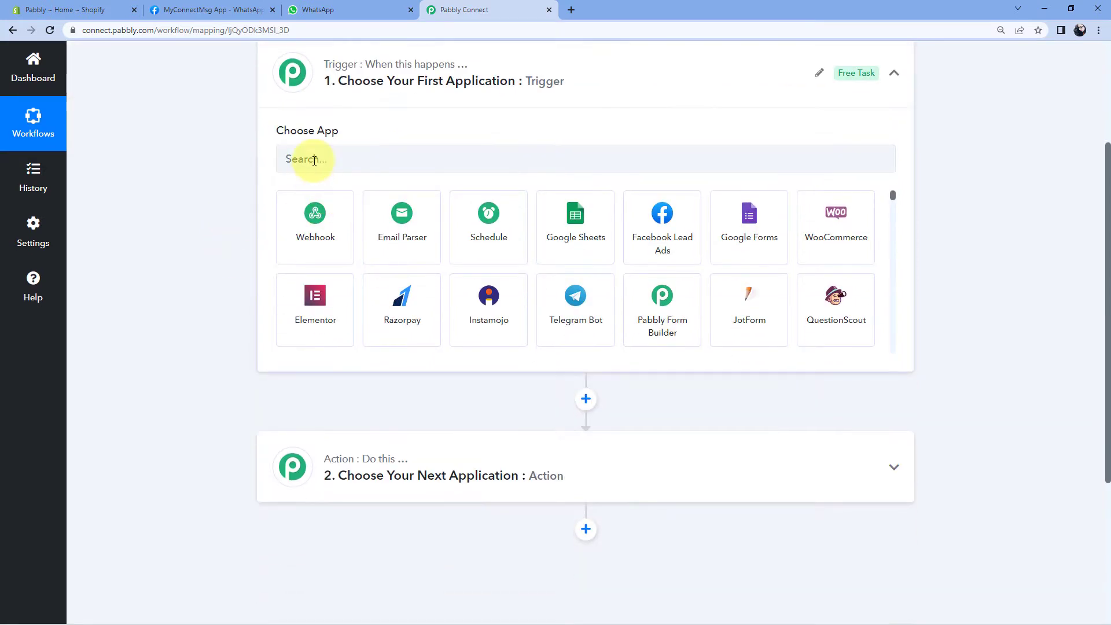
Set the trigger app to Shopify with the New Order trigger event.
left_click(310, 157)
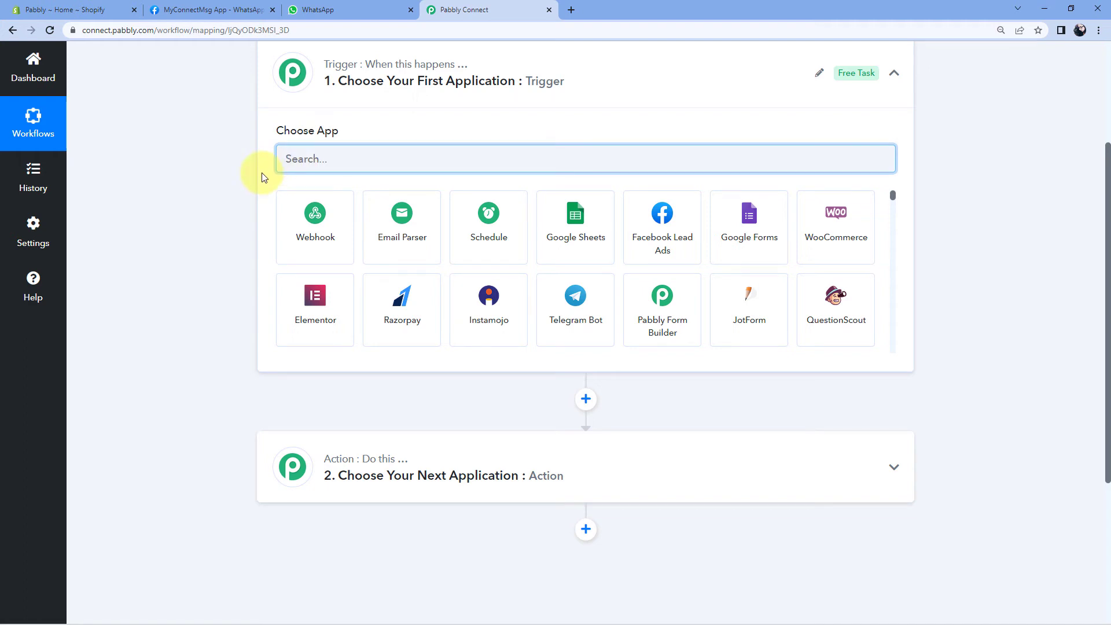
type("So")
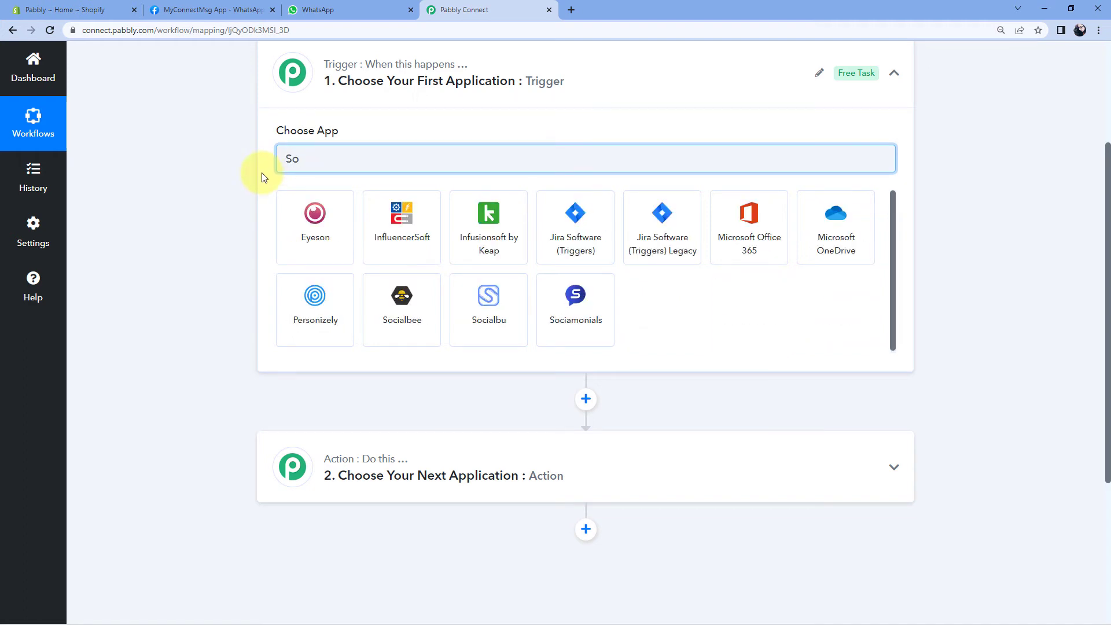
key("BackSpace")
type("hop")
left_click(329, 257)
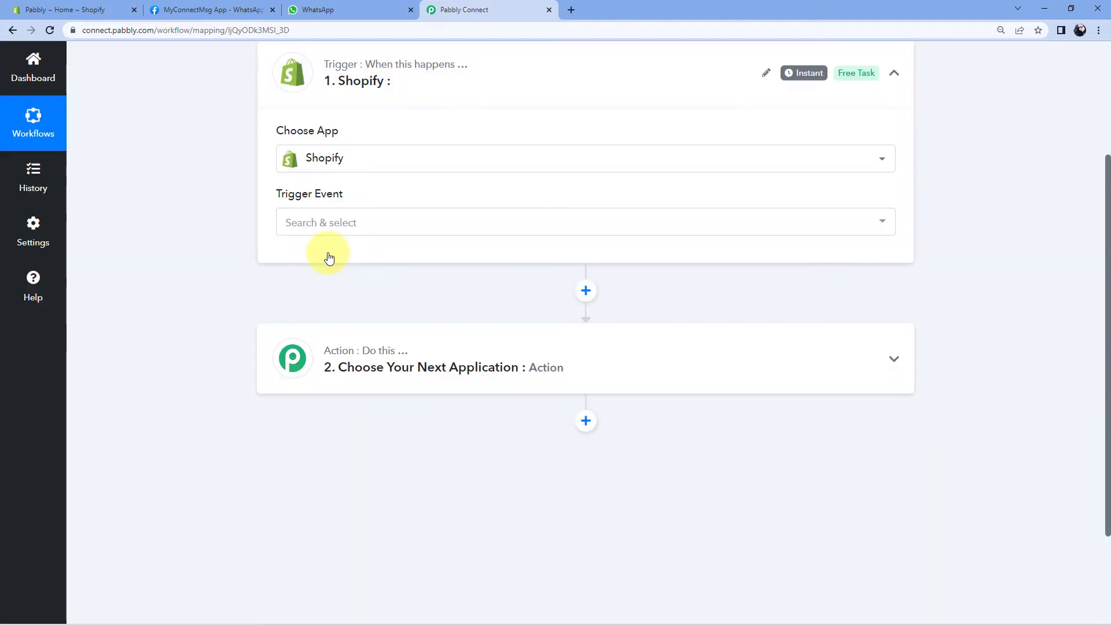
left_click(350, 228)
scroll(318, 293, "down", 2)
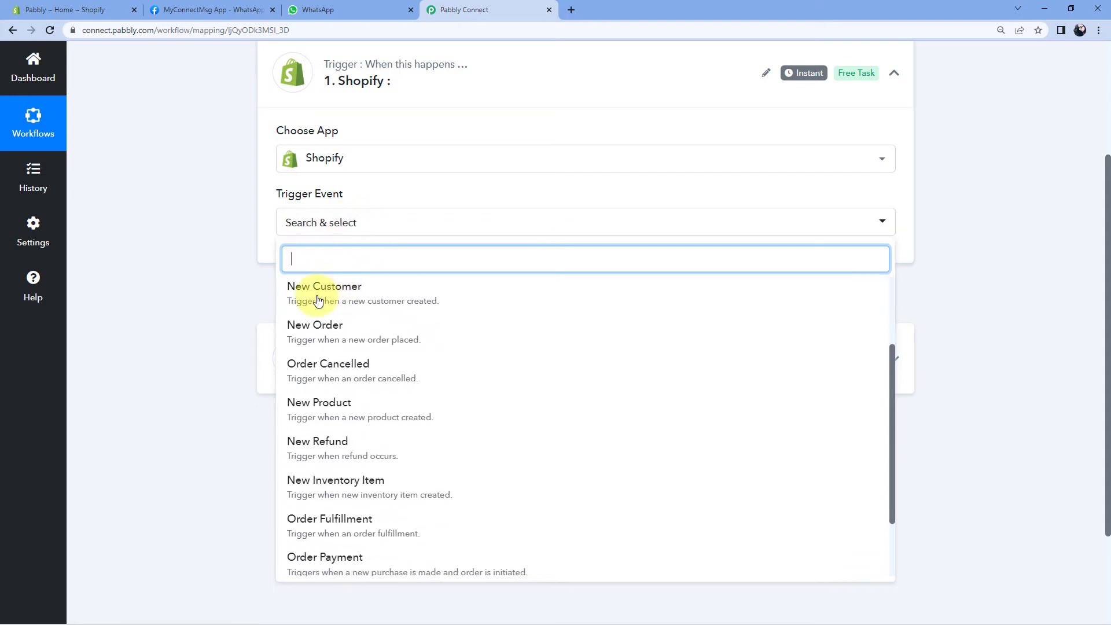
left_click(302, 333)
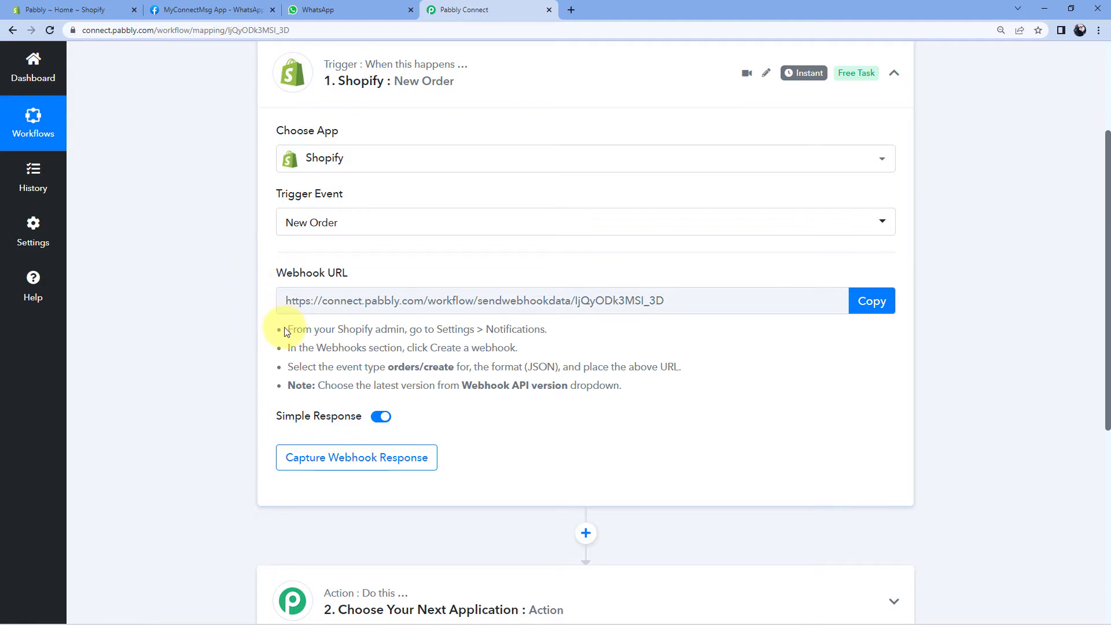
Copy the generated Shopify webhook URL.
left_click_drag(284, 331, 640, 396)
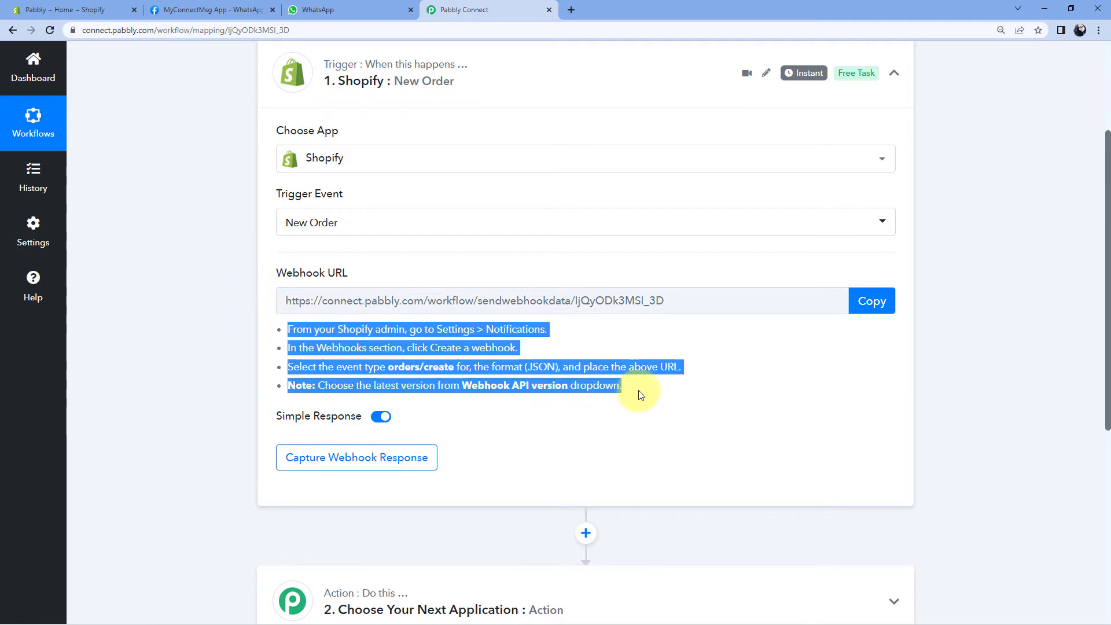
left_click(749, 346)
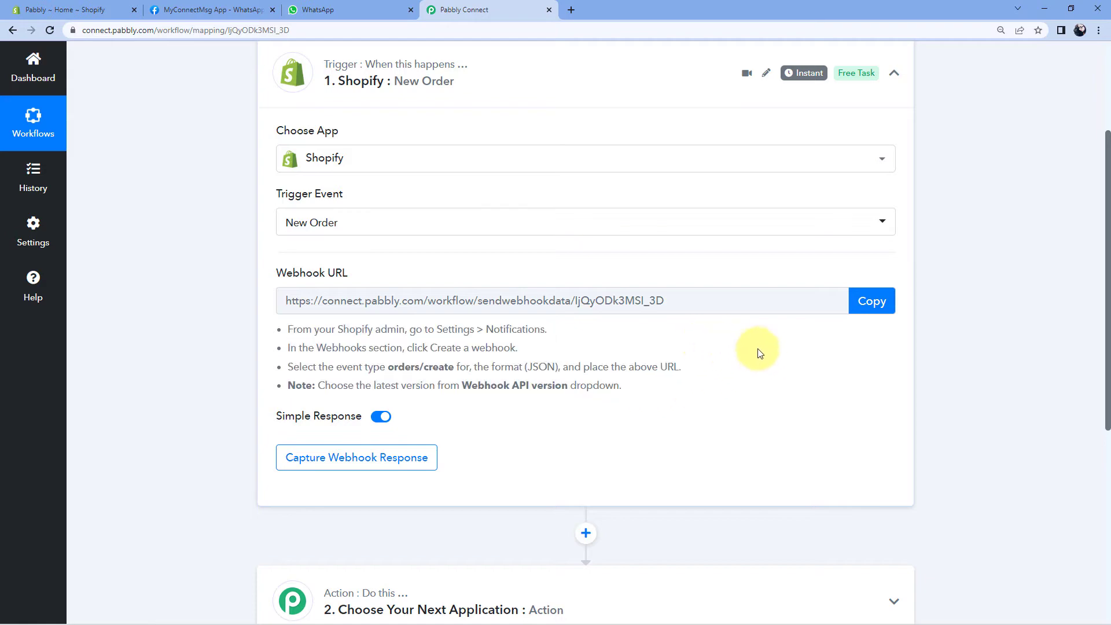
left_click(873, 302)
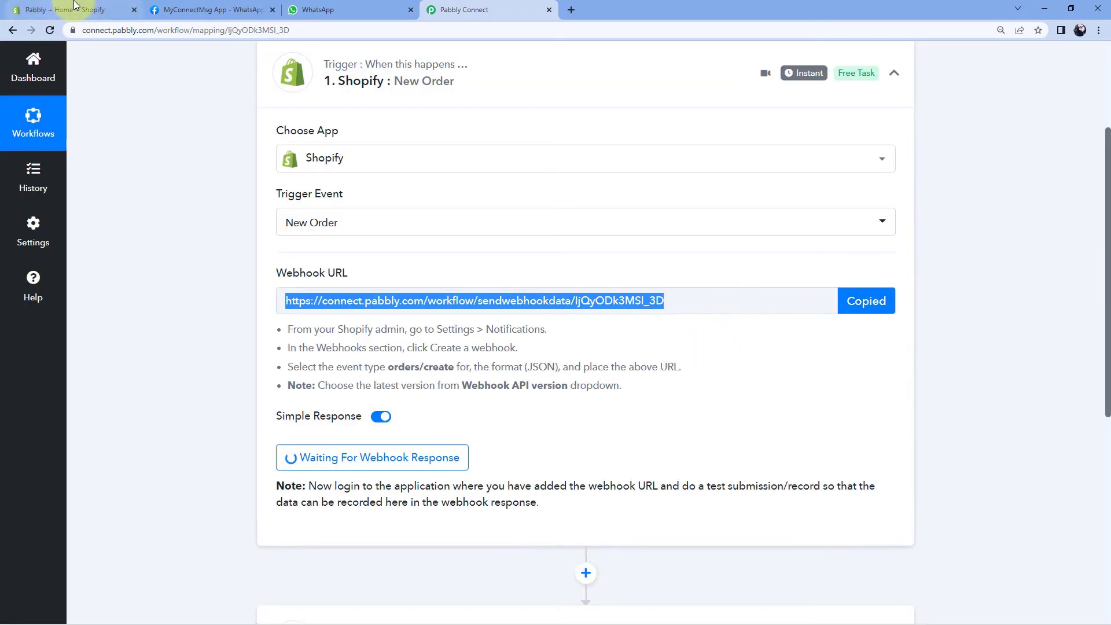
In the Shopify admin, go to Settings > Notifications and scroll to the Webhooks section.
left_click(75, 9)
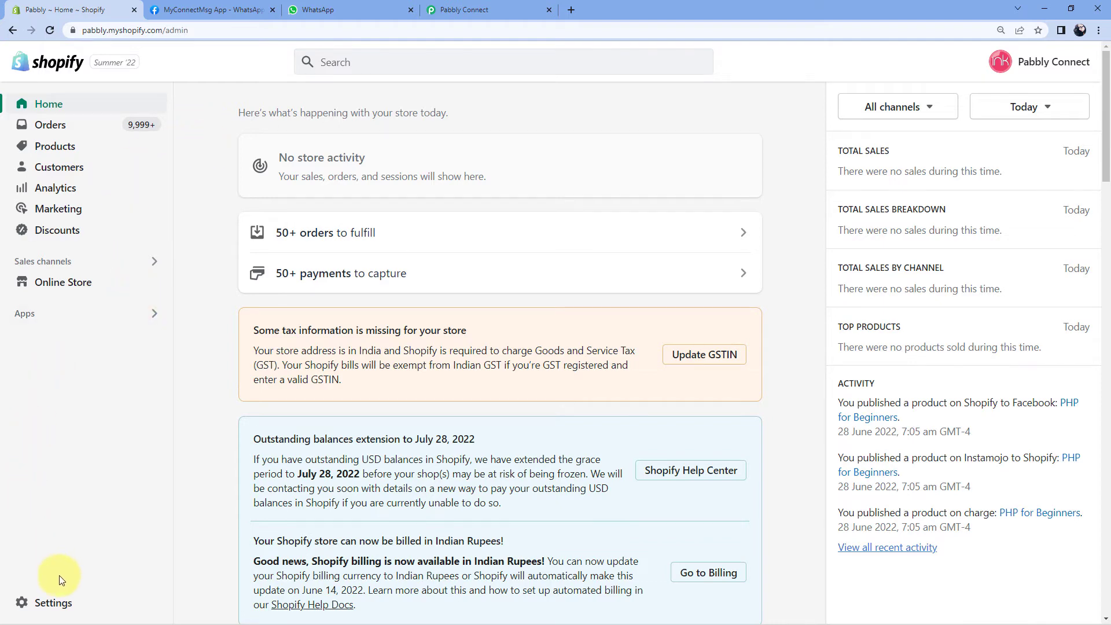
left_click(68, 601)
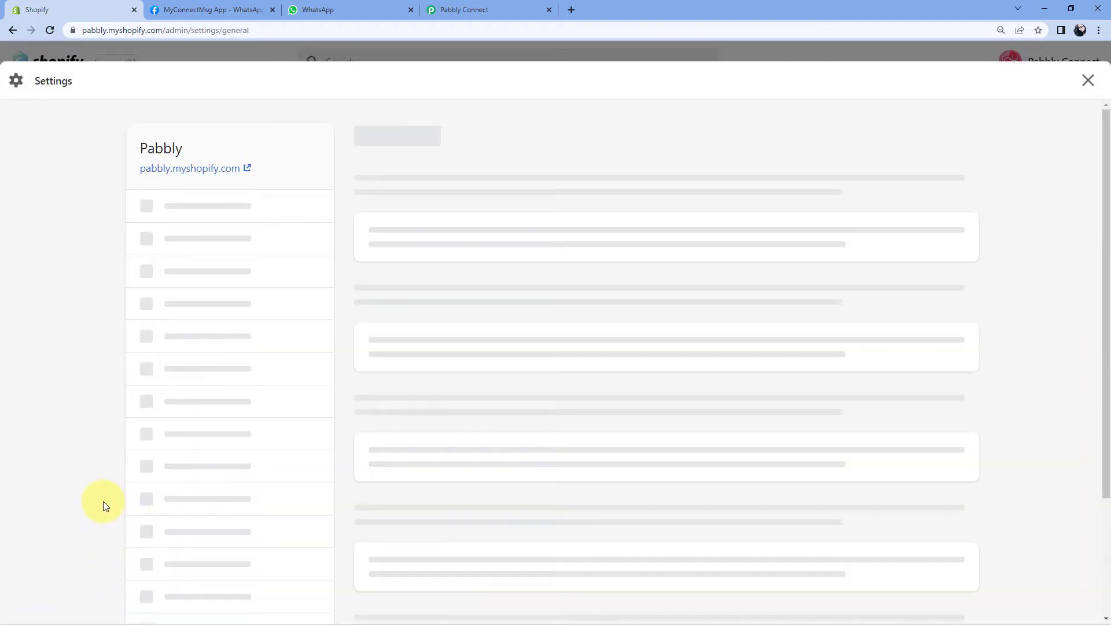
scroll(242, 292, "down", 2)
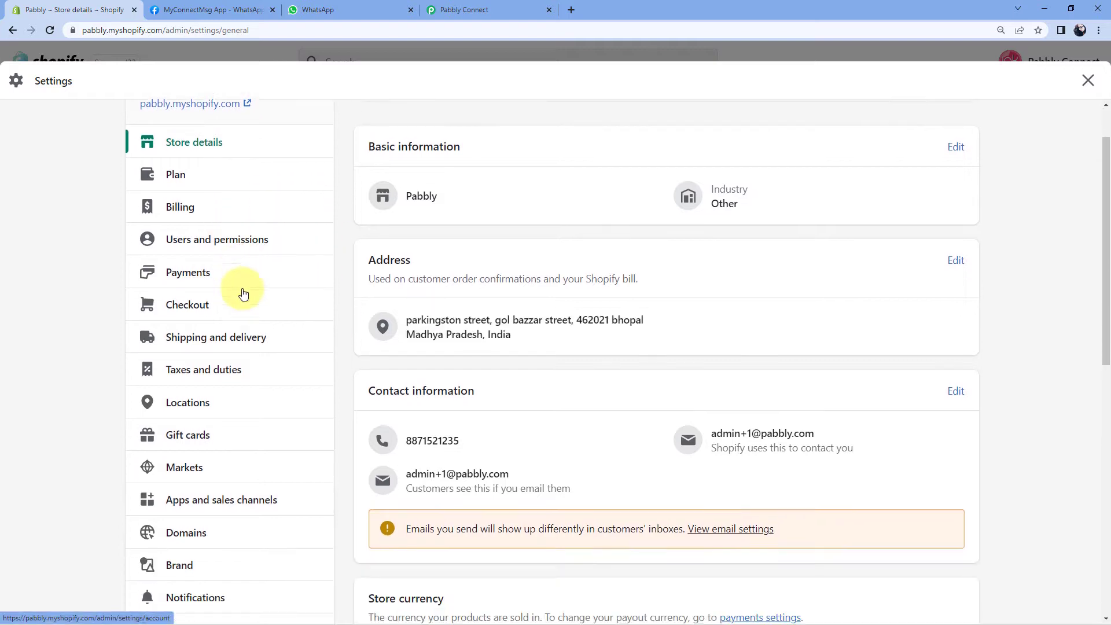
scroll(242, 294, "down", 2)
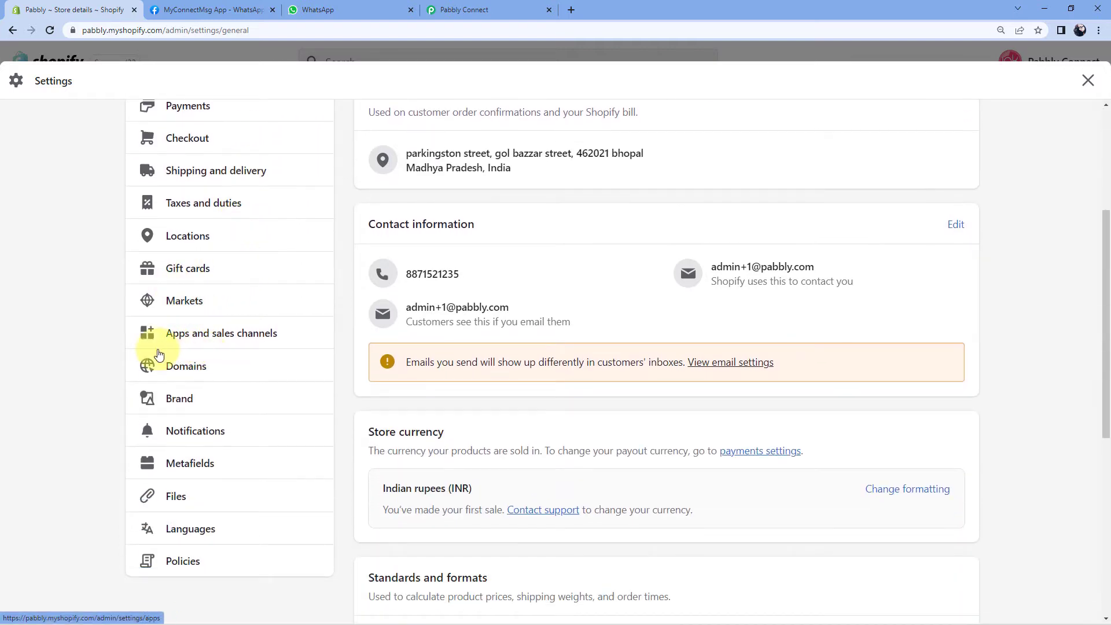
left_click(209, 433)
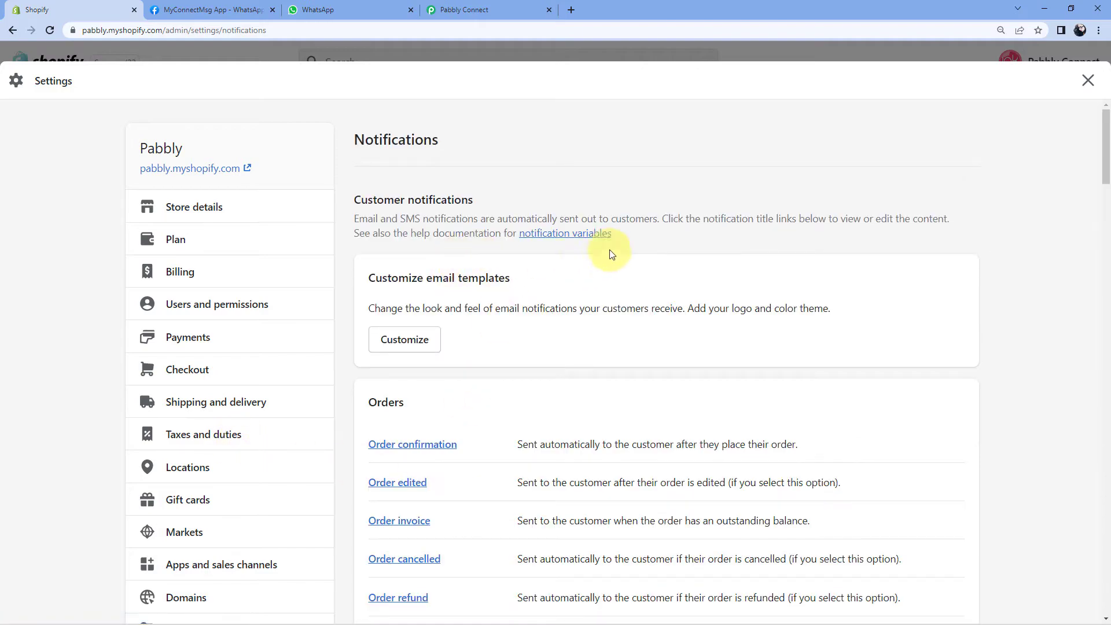
scroll(767, 242, "down", 15)
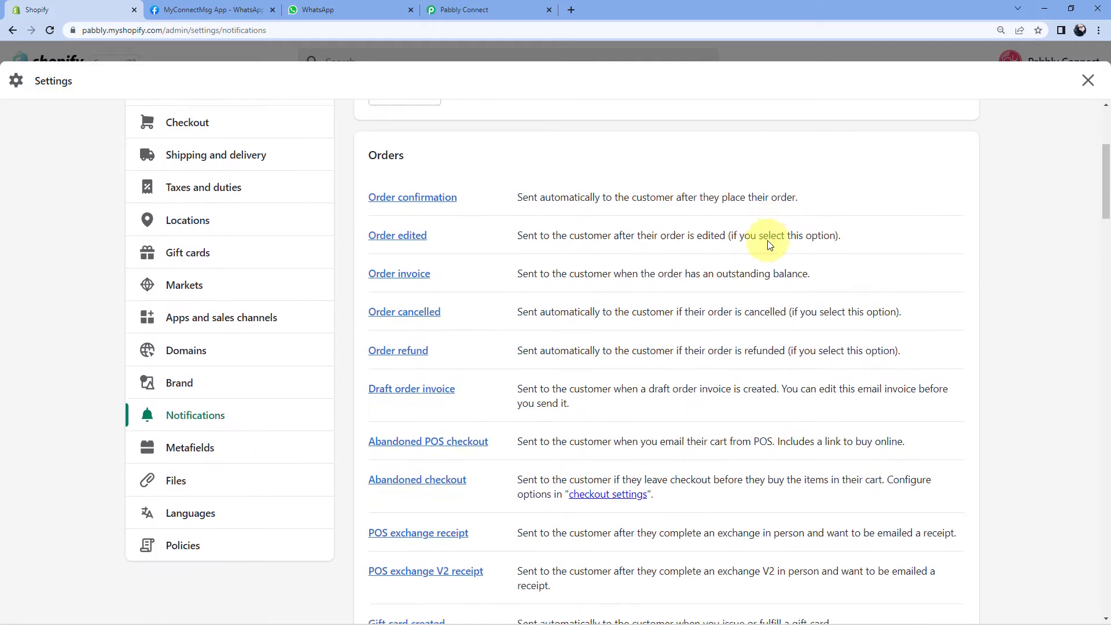
scroll(717, 267, "down", 20)
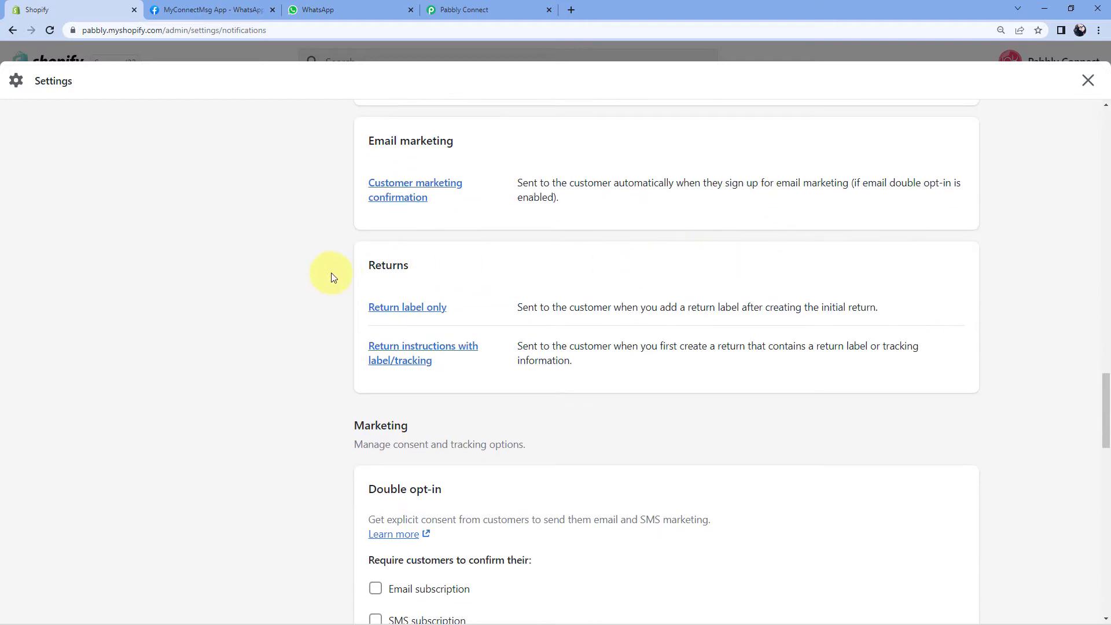
scroll(328, 279, "down", 9)
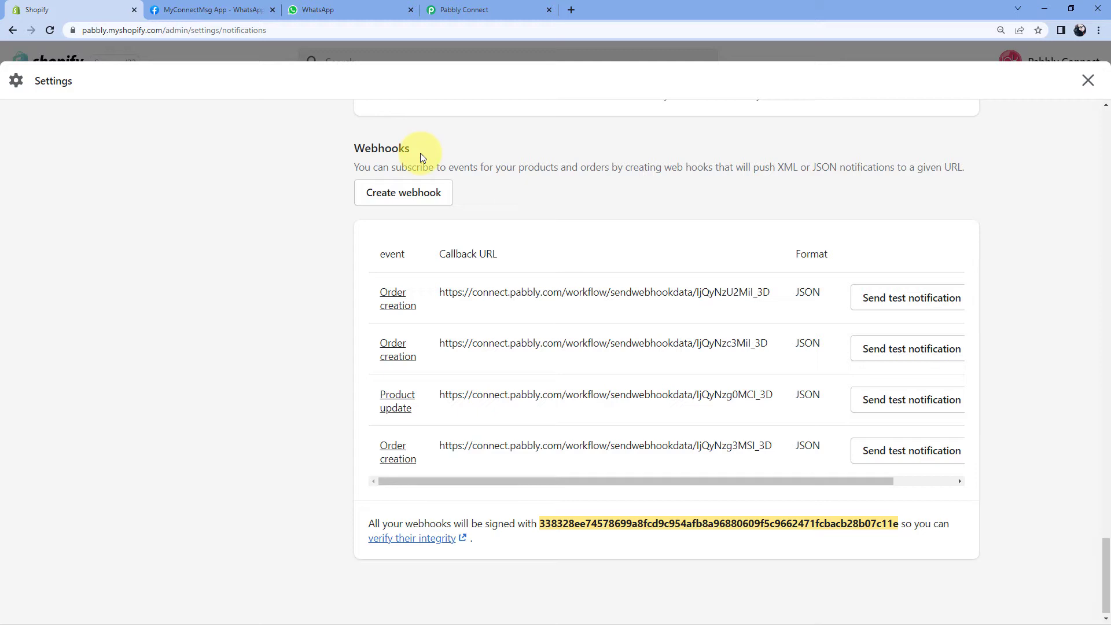
Start a new webhook with the Order creation event and JSON format.
left_click(414, 193)
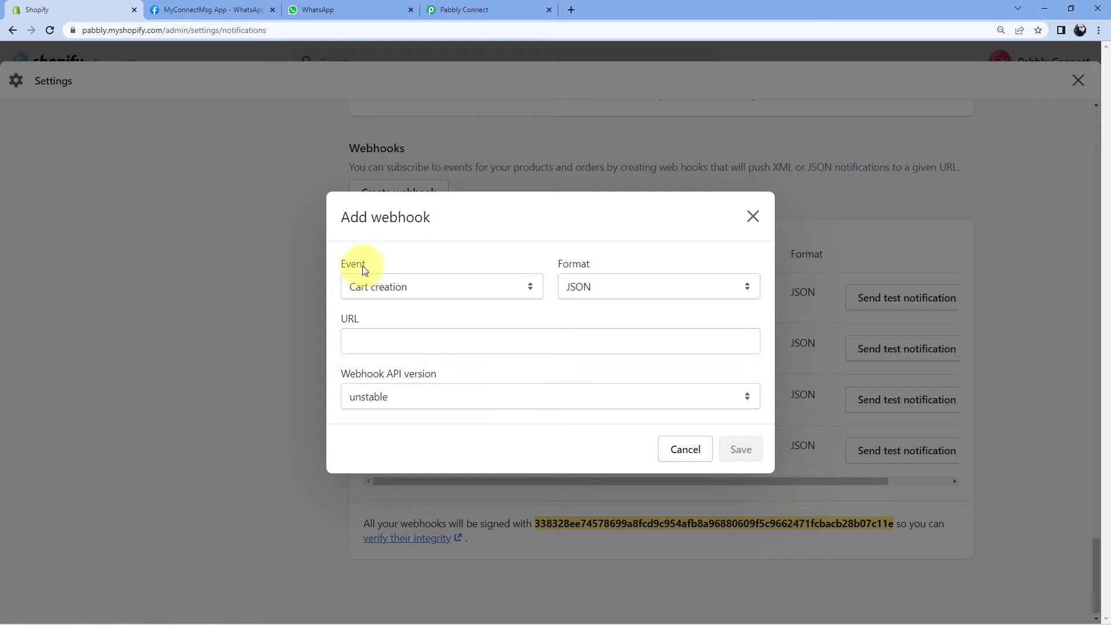
left_click(530, 287)
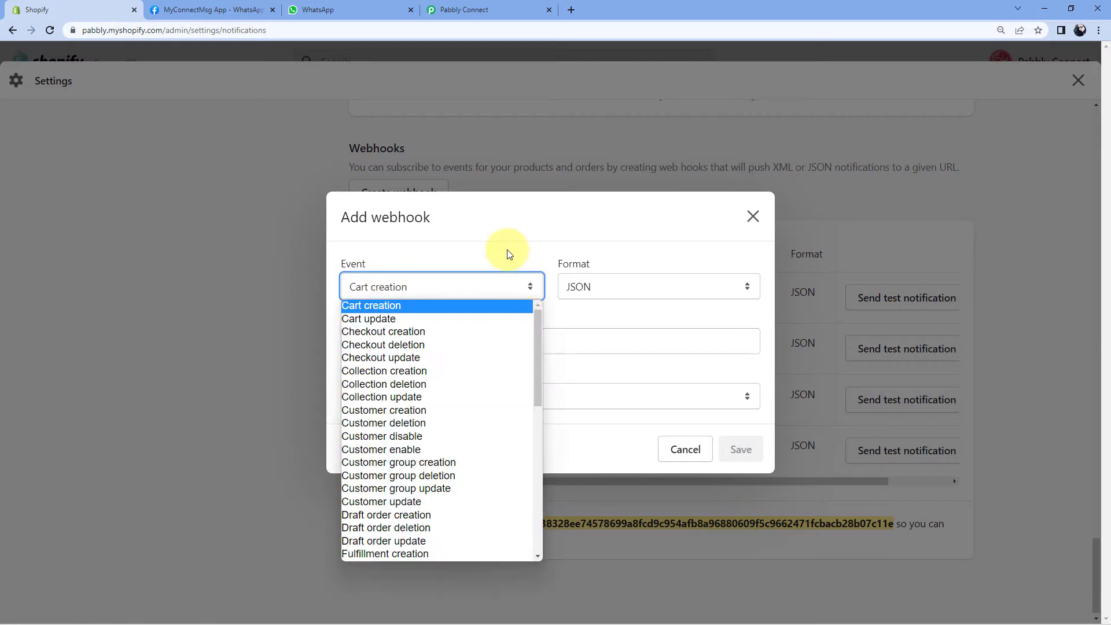
left_click(508, 253)
left_click(522, 294)
scroll(438, 347, "down", 7)
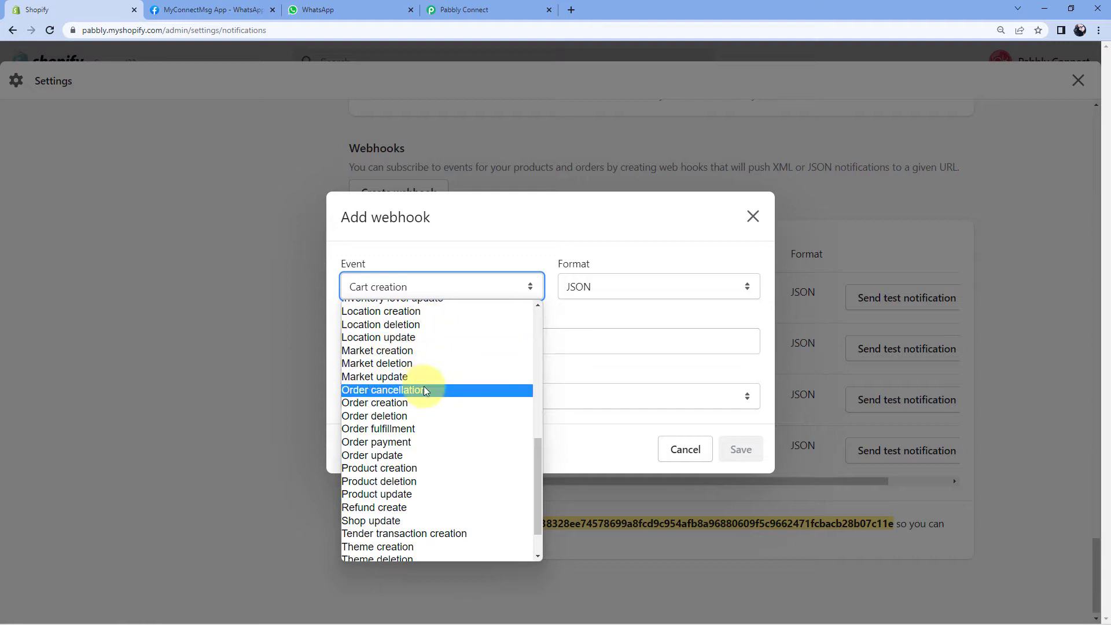
left_click(381, 408)
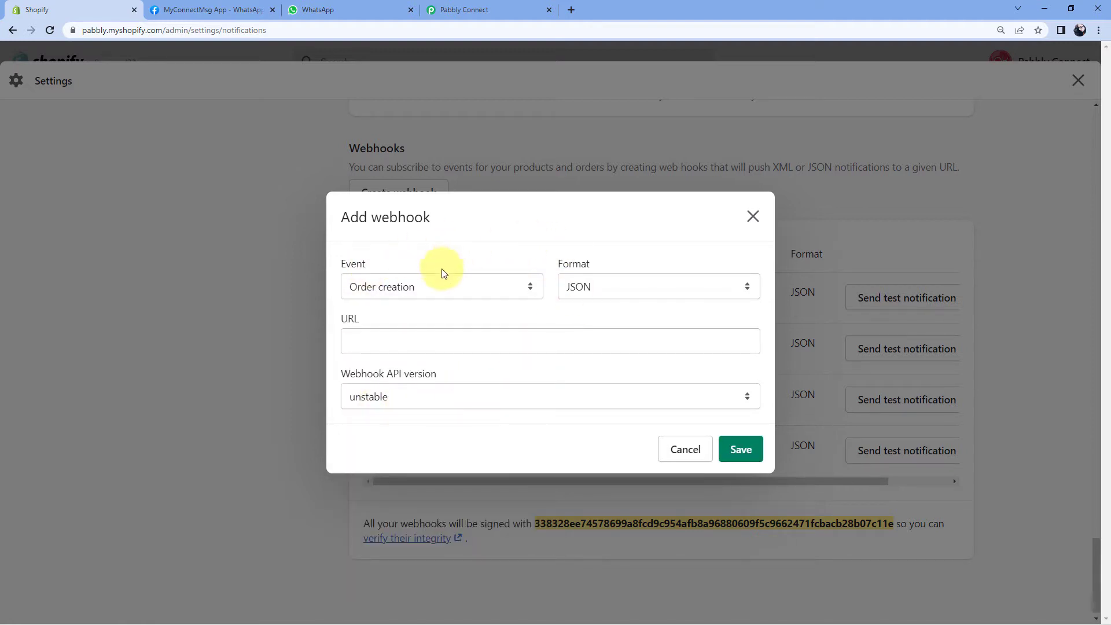
left_click(620, 289)
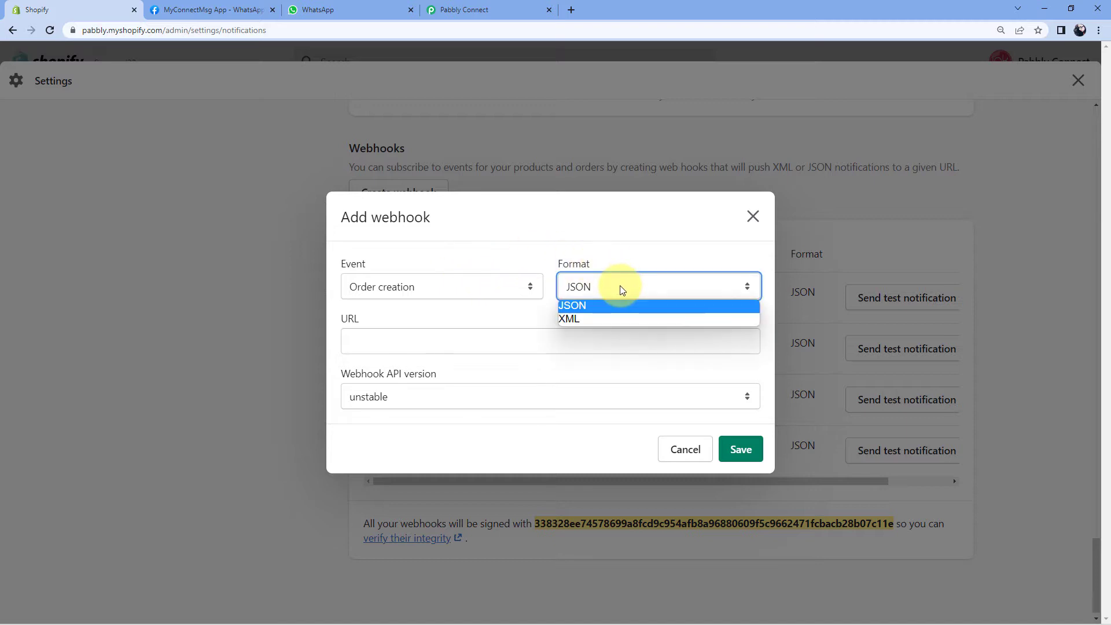
left_click(573, 303)
left_click(470, 308)
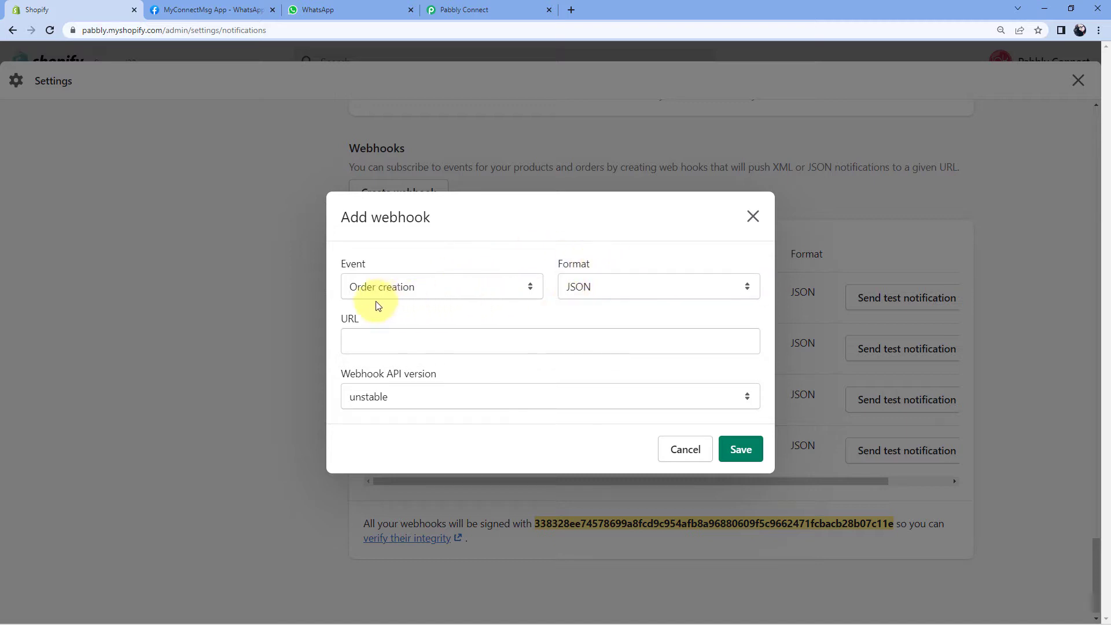
Paste the Pabbly webhook URL, pick API version 2022-04 (Latest), save, and exit settings.
left_click(360, 341)
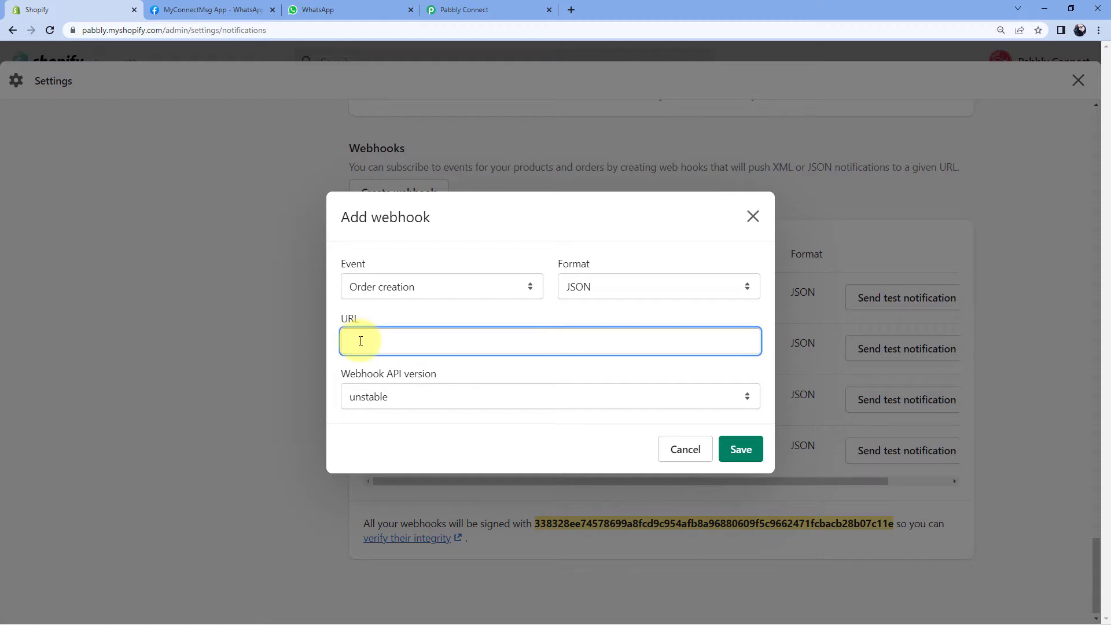
right_click(361, 341)
left_click(387, 428)
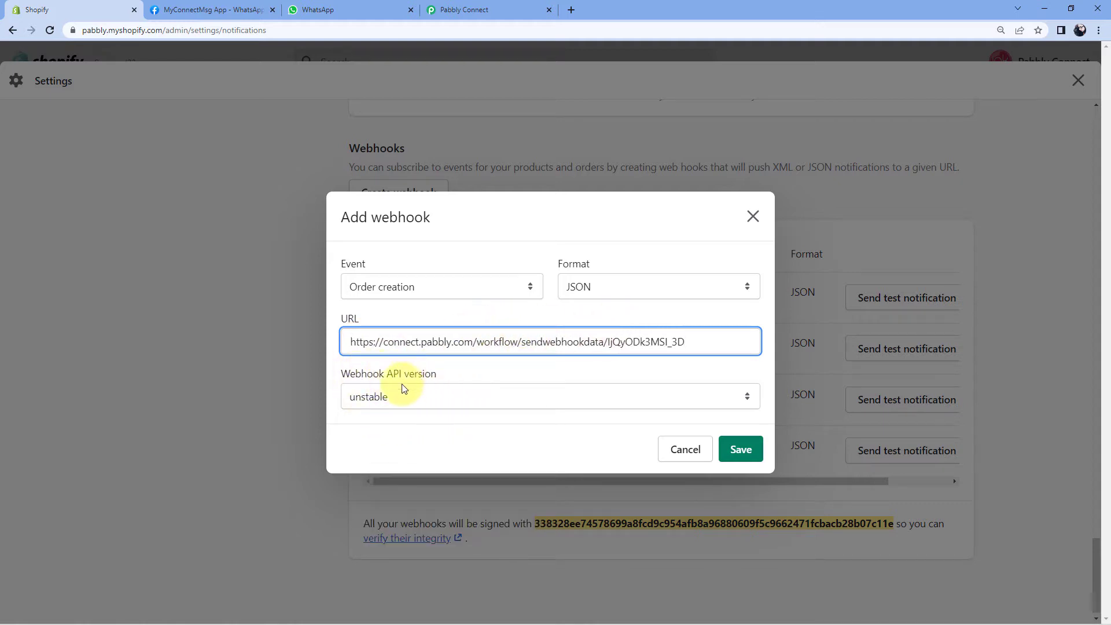
left_click(408, 399)
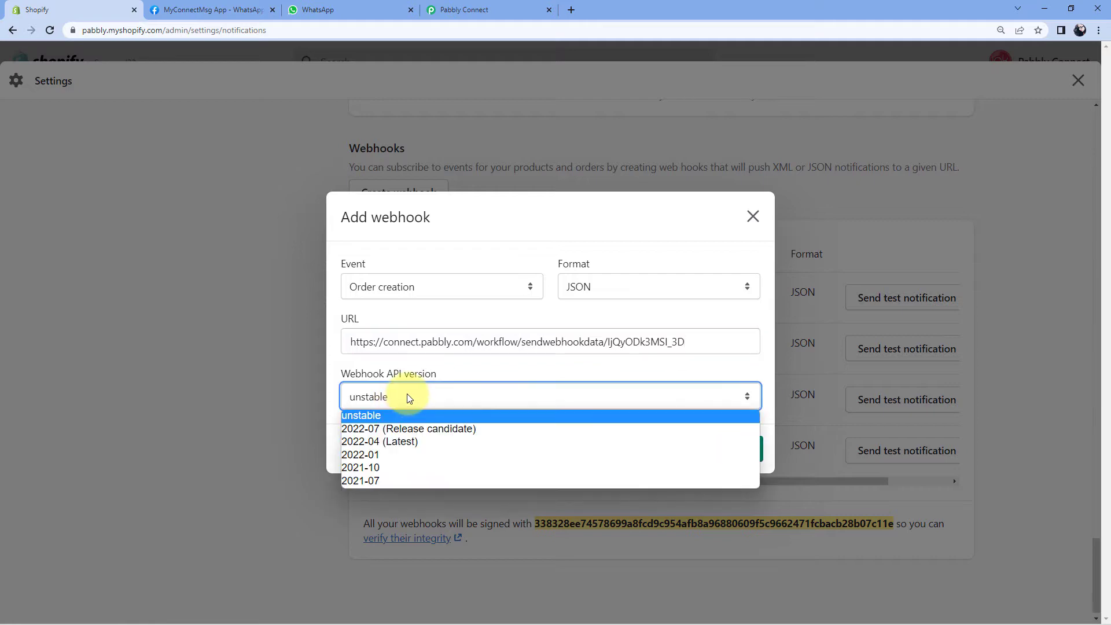
left_click(401, 442)
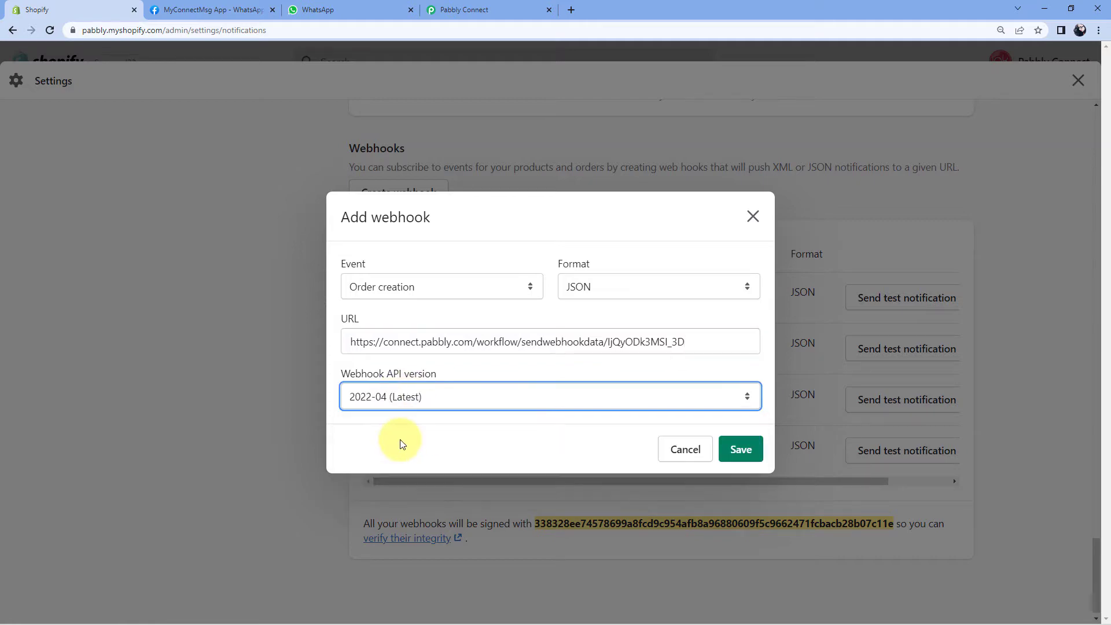
left_click(740, 449)
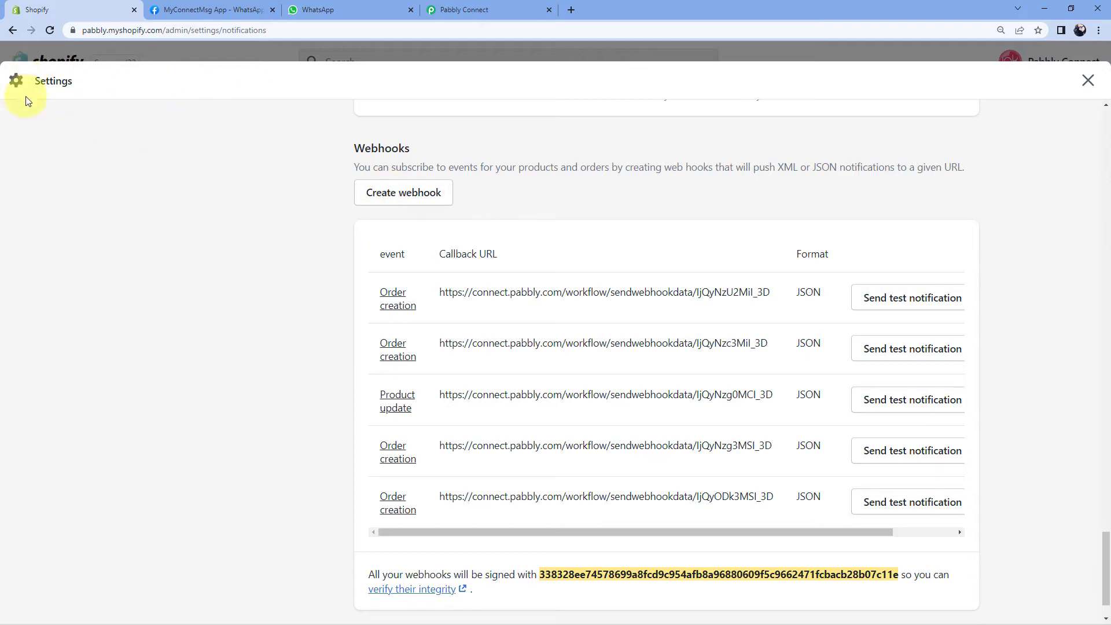
left_click(105, 52)
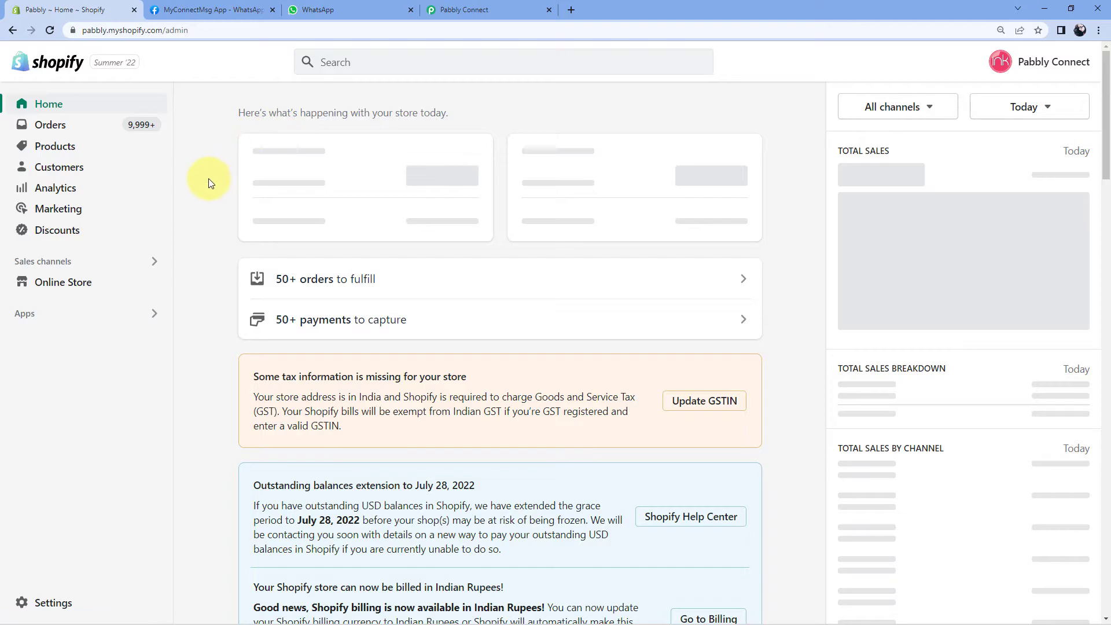
Open the online store's catalog and use Buy It Now on the Fly repellent fan.
left_click(154, 281)
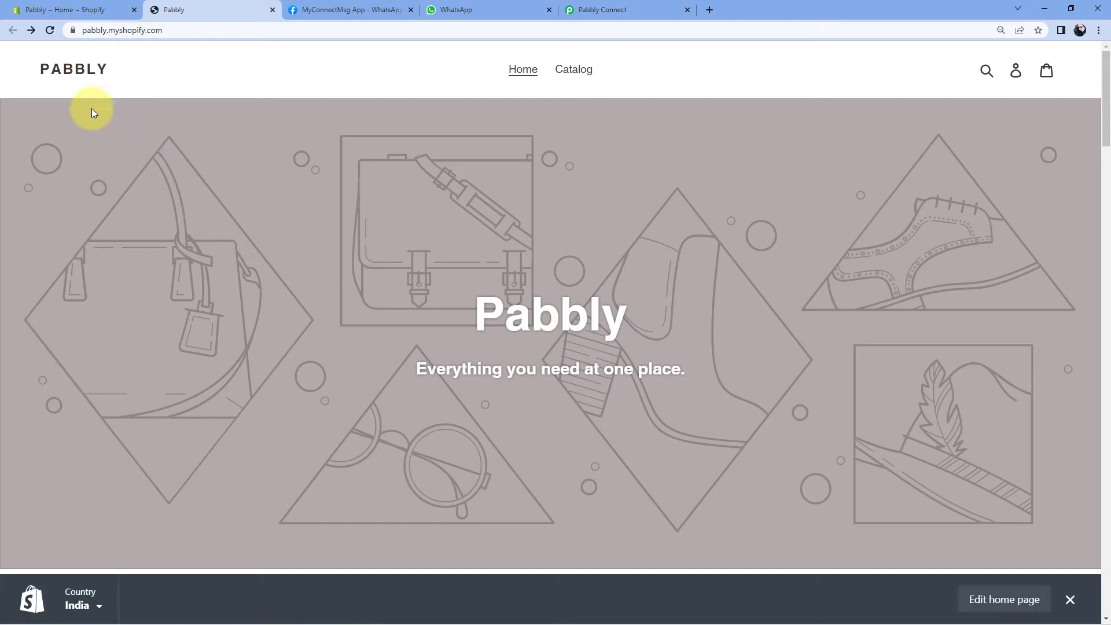
left_click(559, 70)
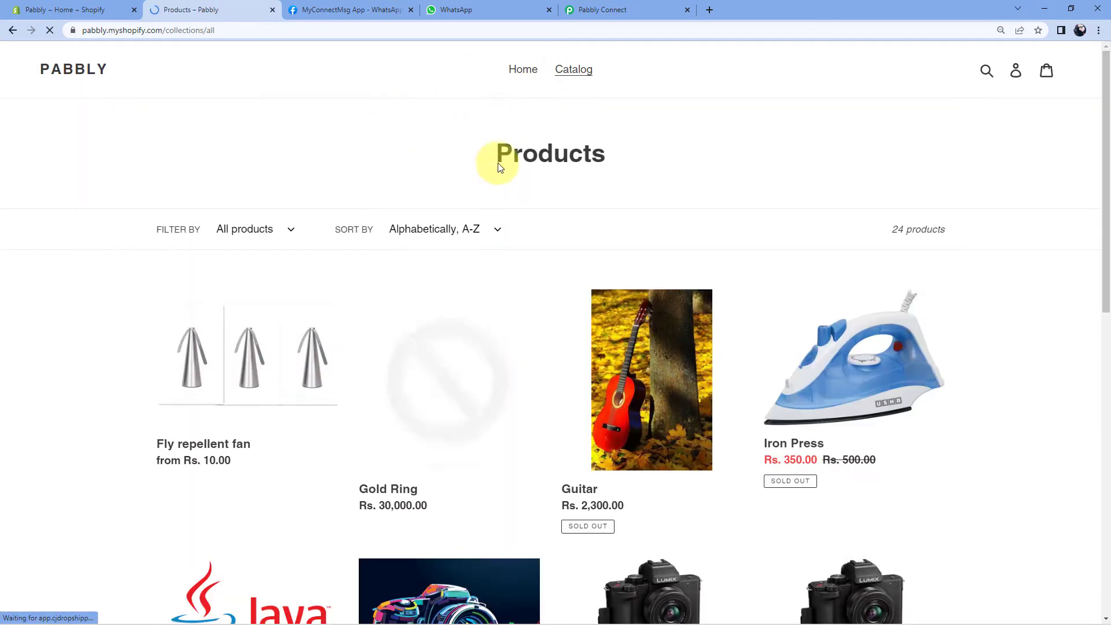
scroll(451, 195, "down", 4)
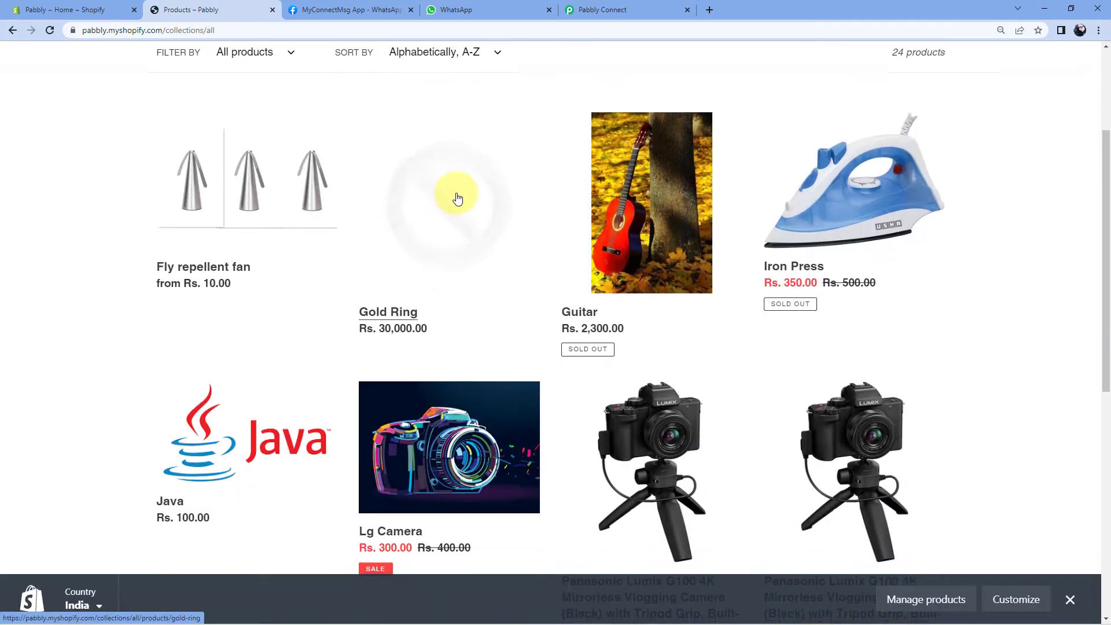
scroll(149, 236, "up", 2)
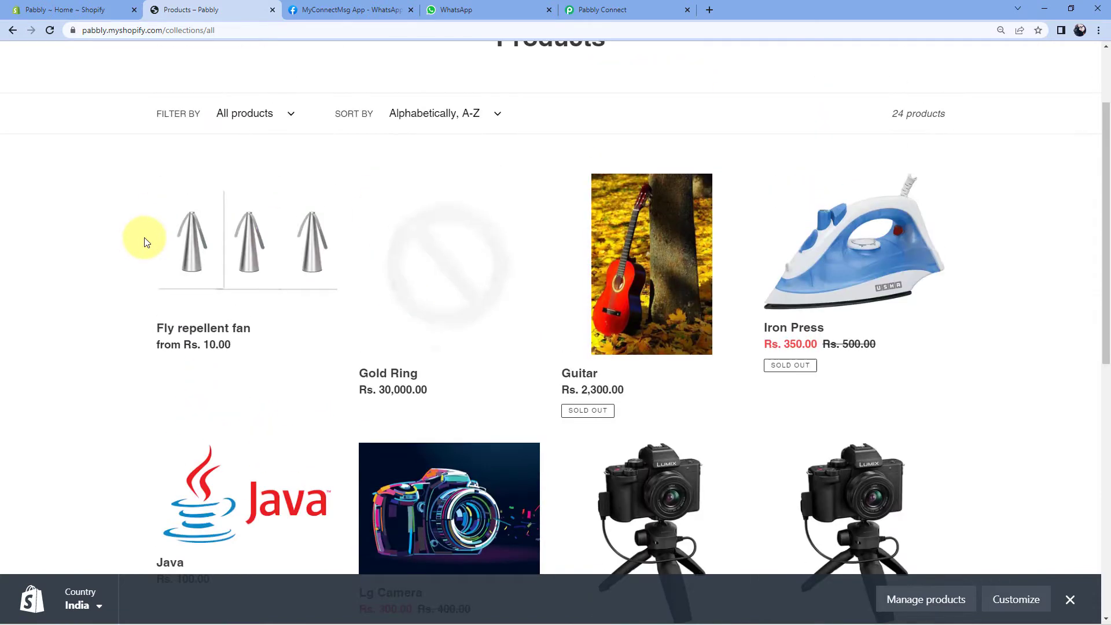
left_click(205, 344)
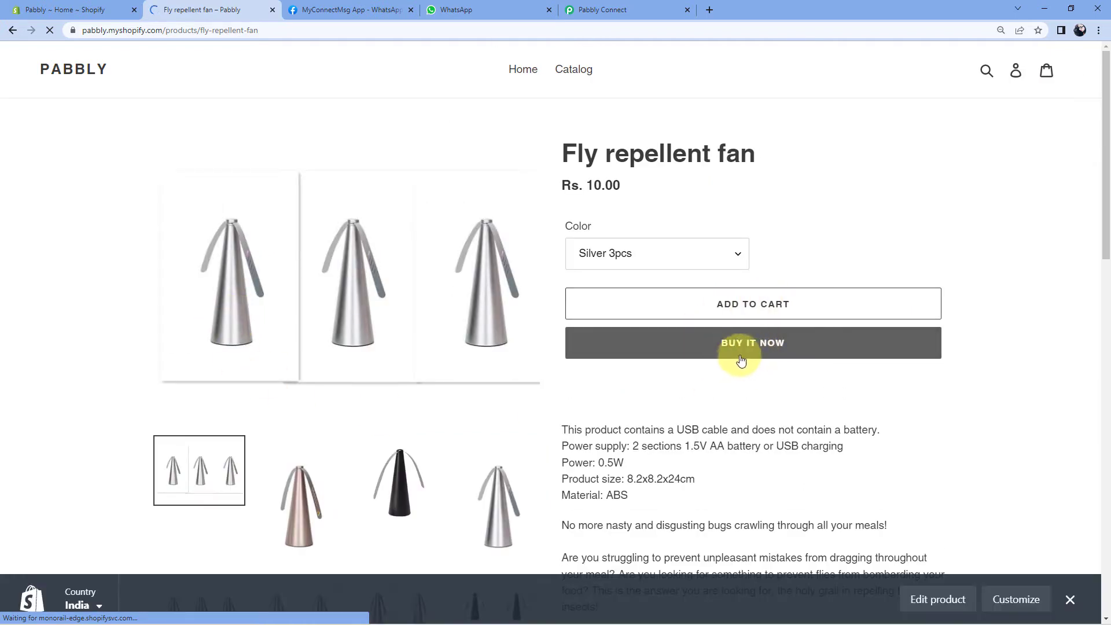
left_click(741, 360)
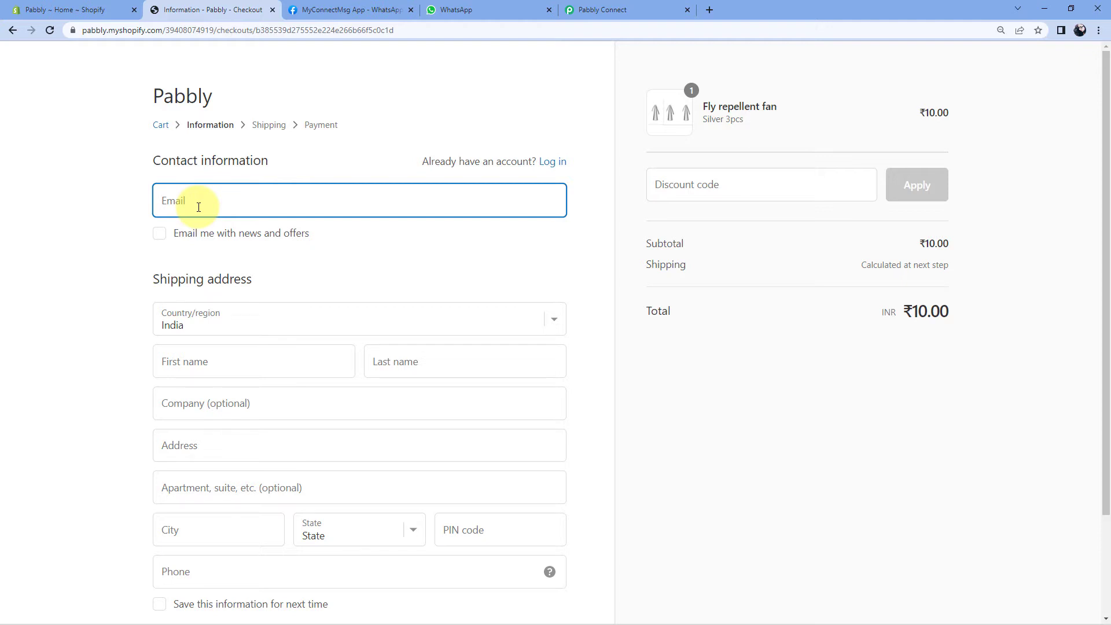
Enter the customer's contact e-mail and first and last name at checkout.
left_click(206, 364)
key("Tab")
key("Tab")
key("Tab")
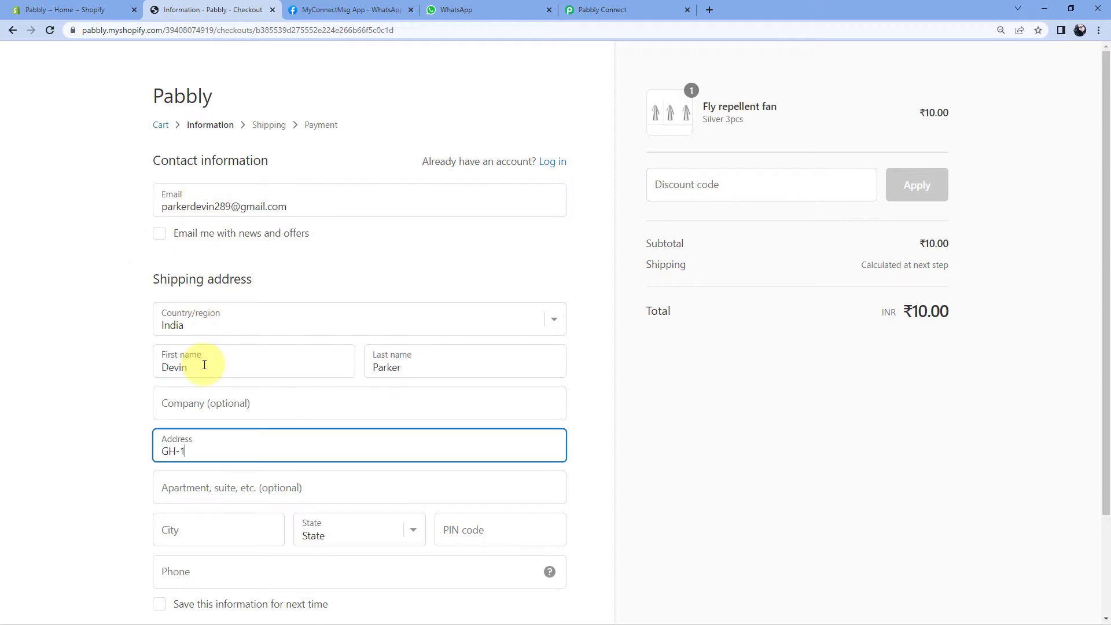
Fill in the customer's shipping address, apartment line, city and PIN code.
scroll(202, 367, "down", 2)
left_click(193, 380)
key("Tab")
type("Bhopal")
key("Tab")
key("m")
key("Tab")
type("462026")
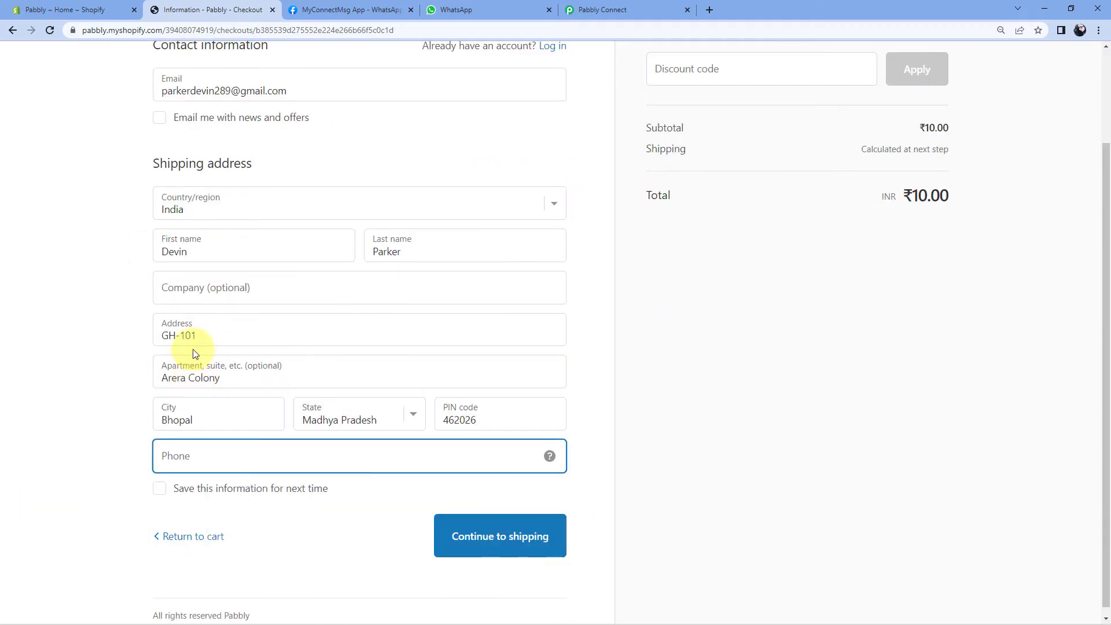
left_click(137, 410)
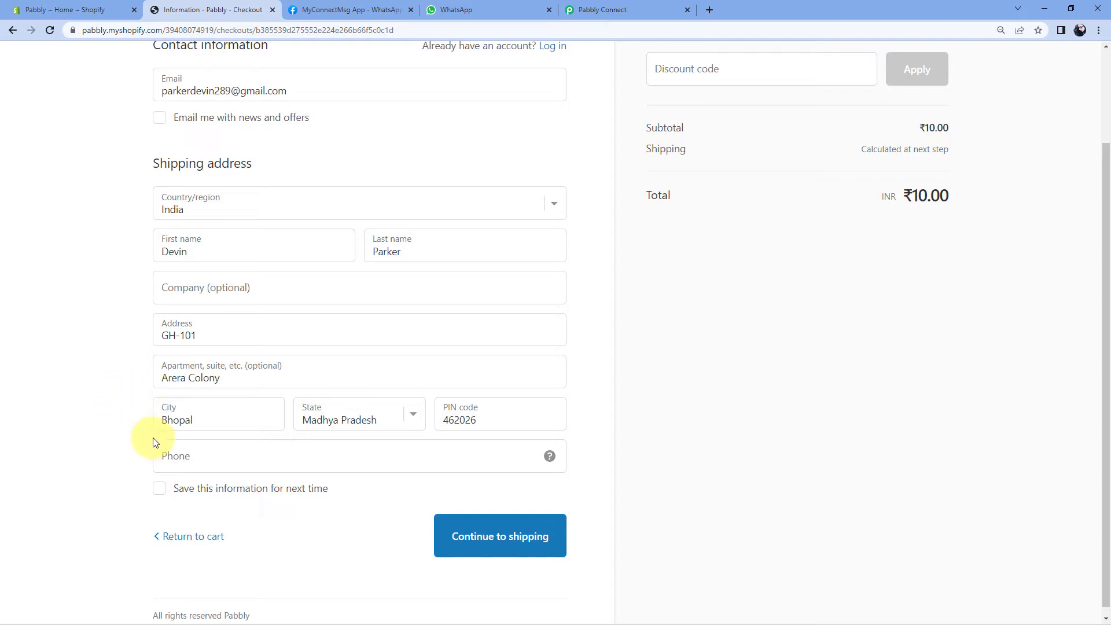
Add the customer's phone number, continue to shipping, and decline saving the address.
left_click(166, 454)
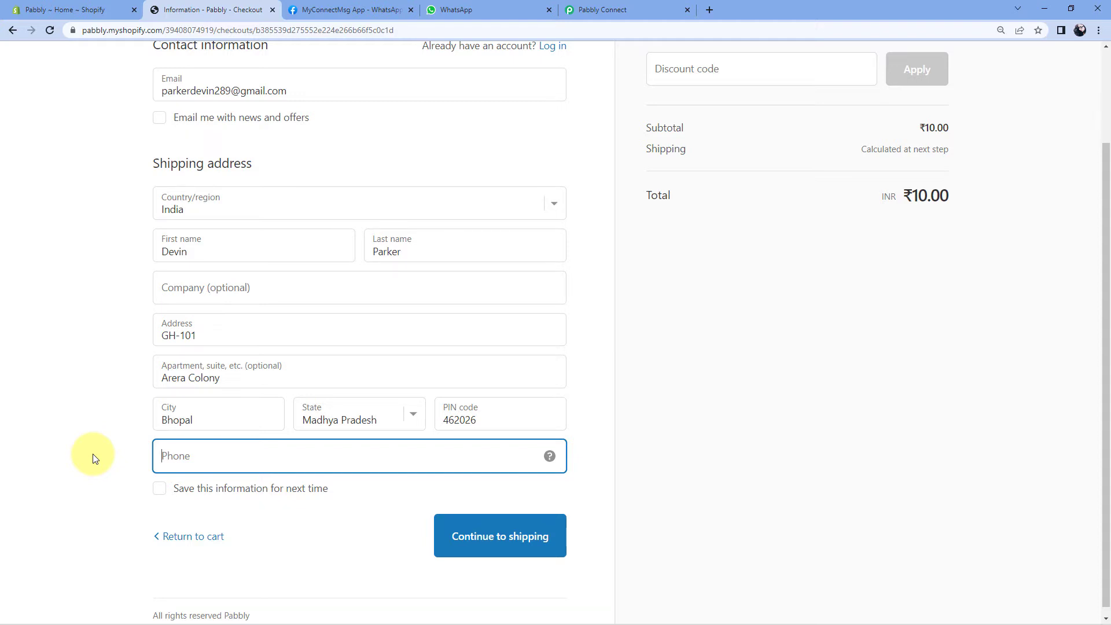
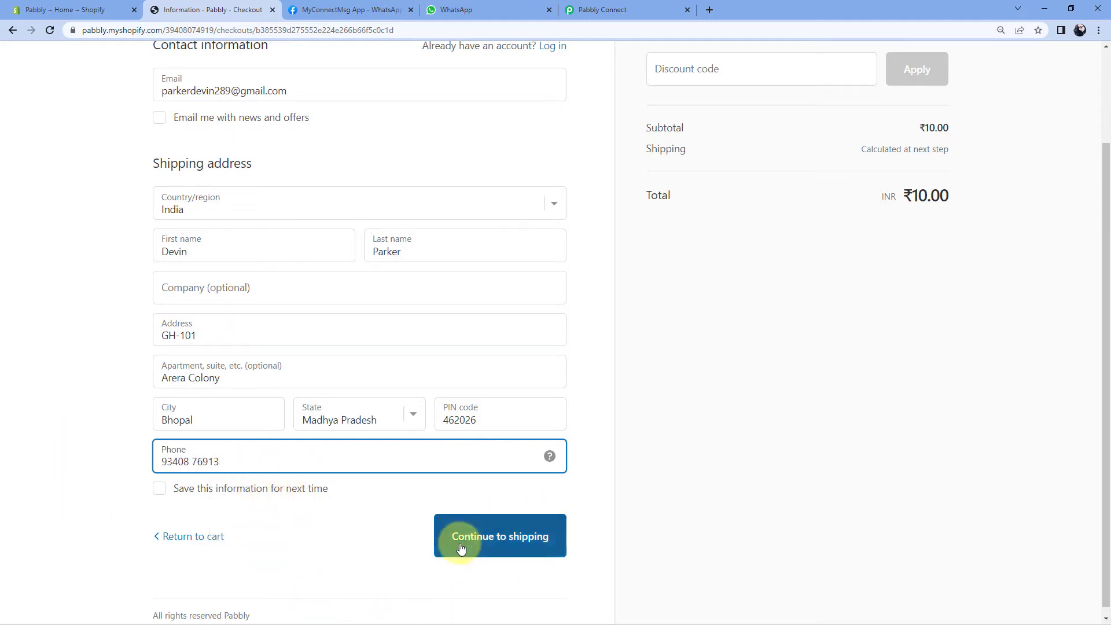
left_click(526, 536)
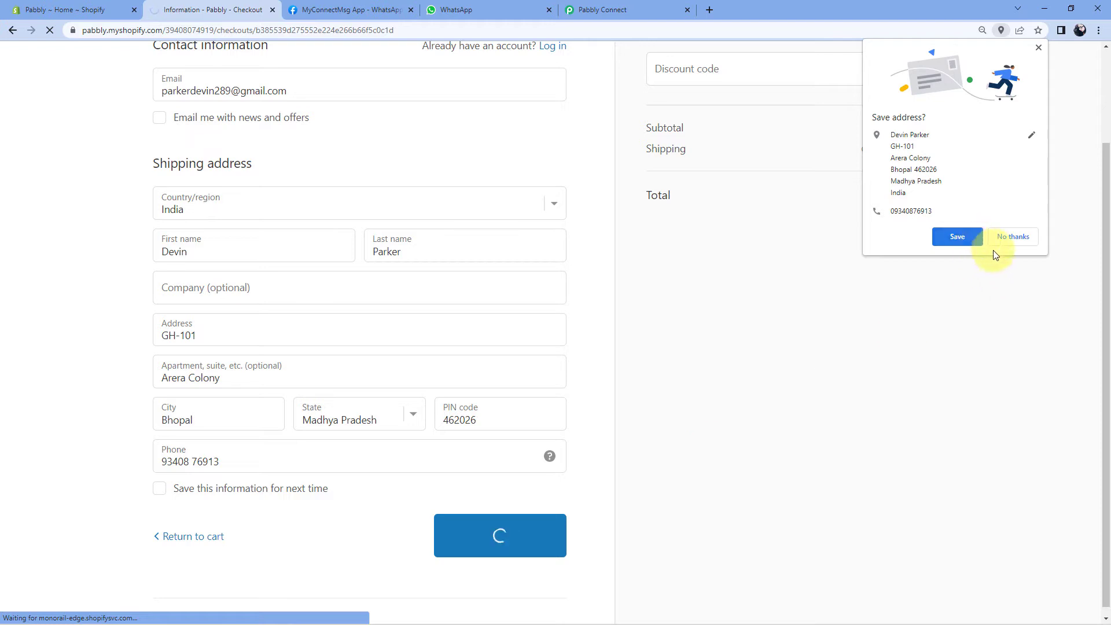
left_click(994, 244)
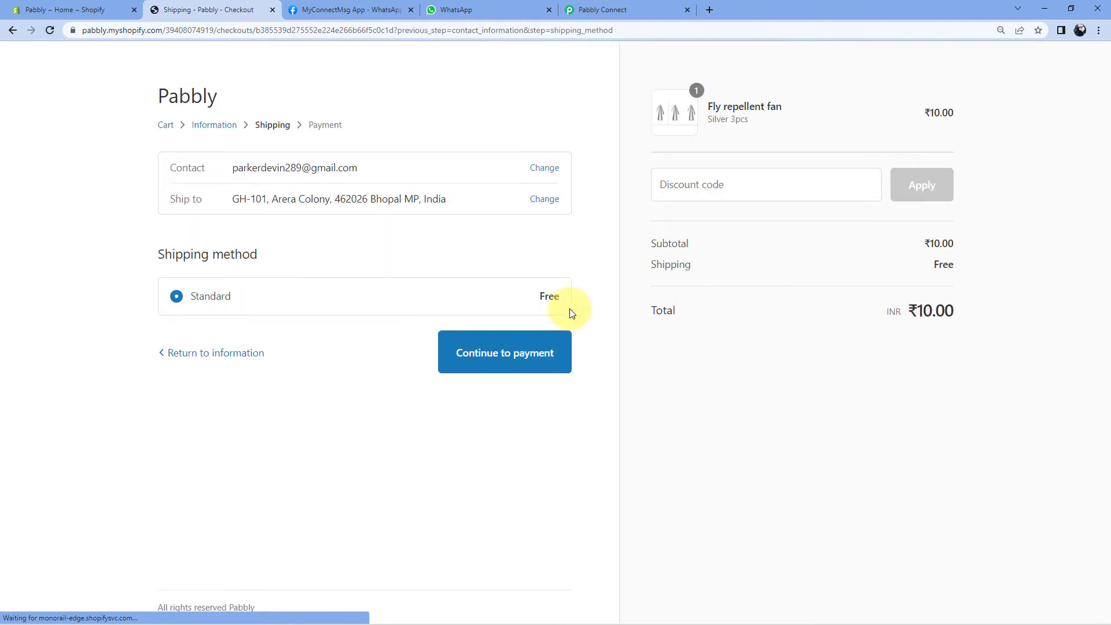
Proceed to payment and pay with the Bogus Gateway test card, card number 1, expiry 12/25.
left_click(505, 360)
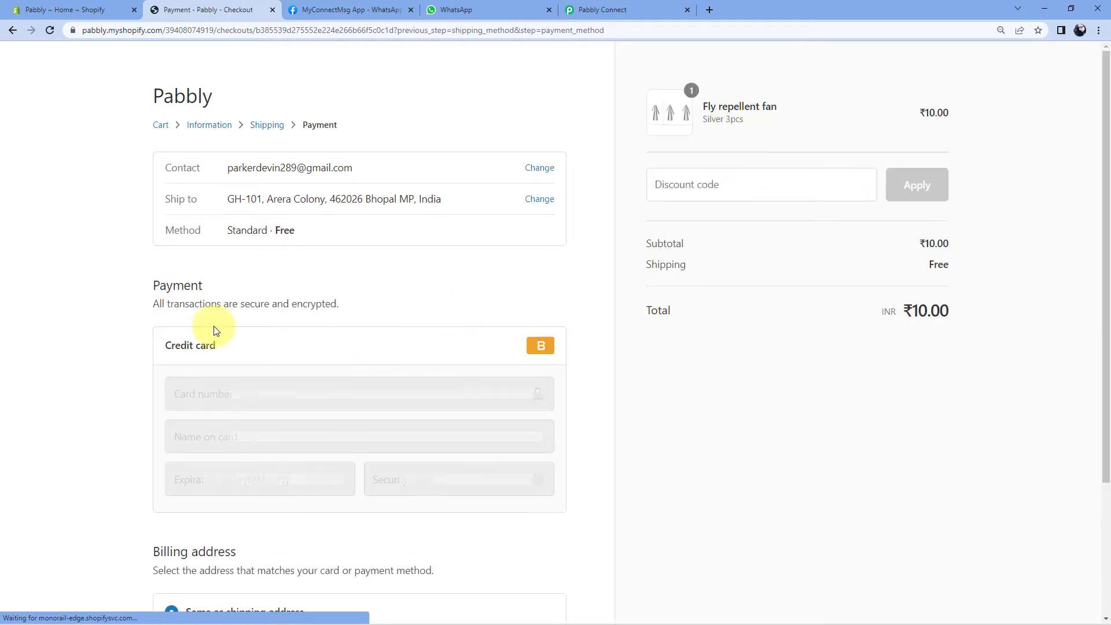
left_click(198, 396)
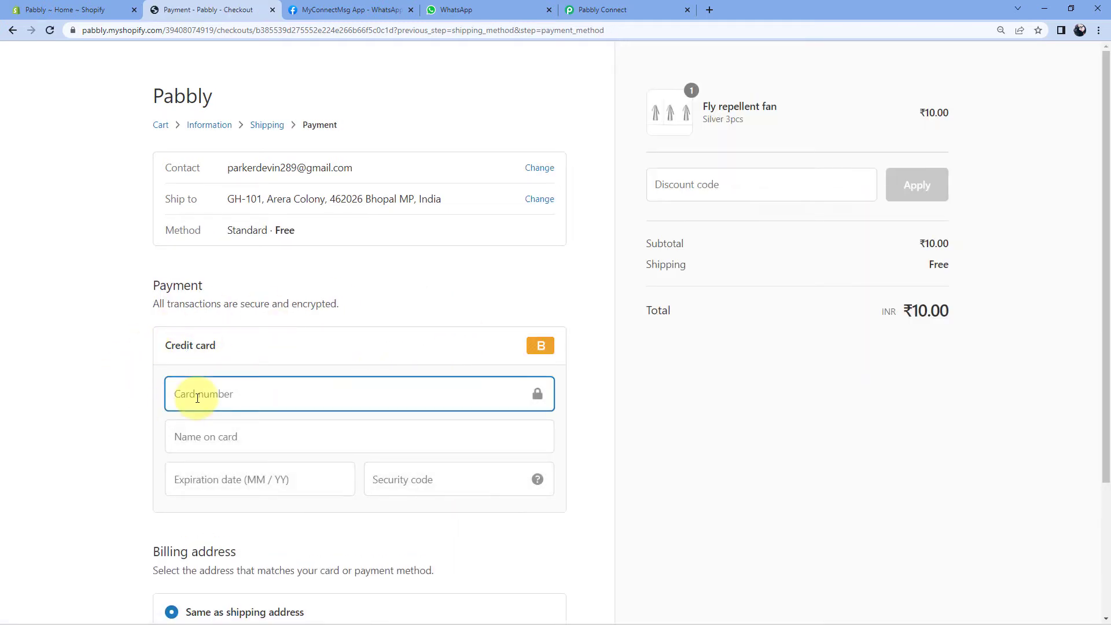
type("1")
key("Tab")
type("B")
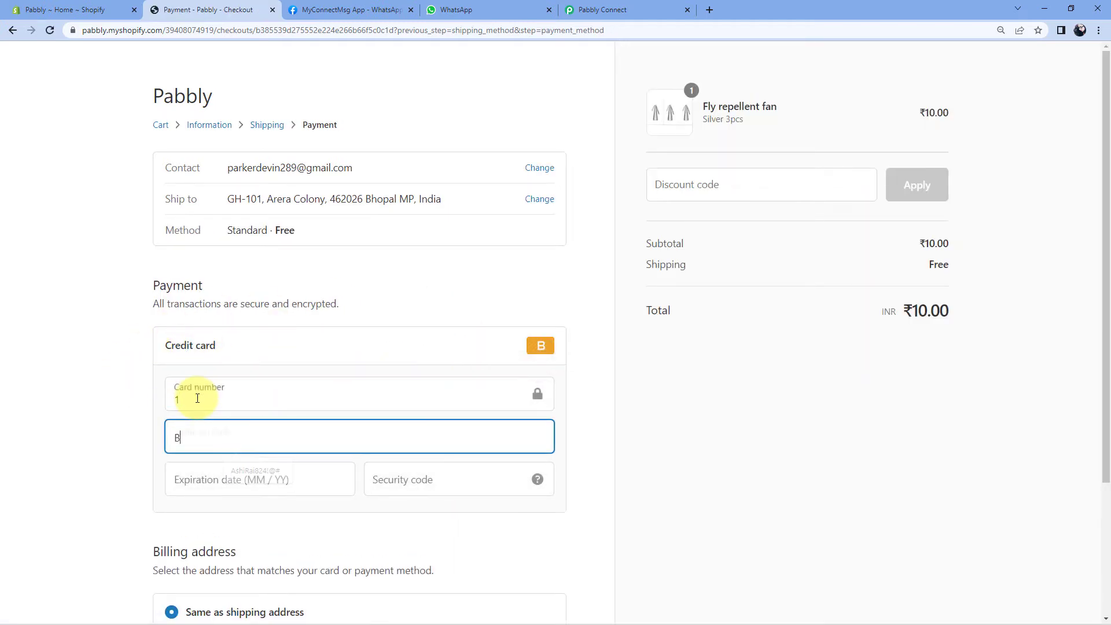
type("ogus Gateway")
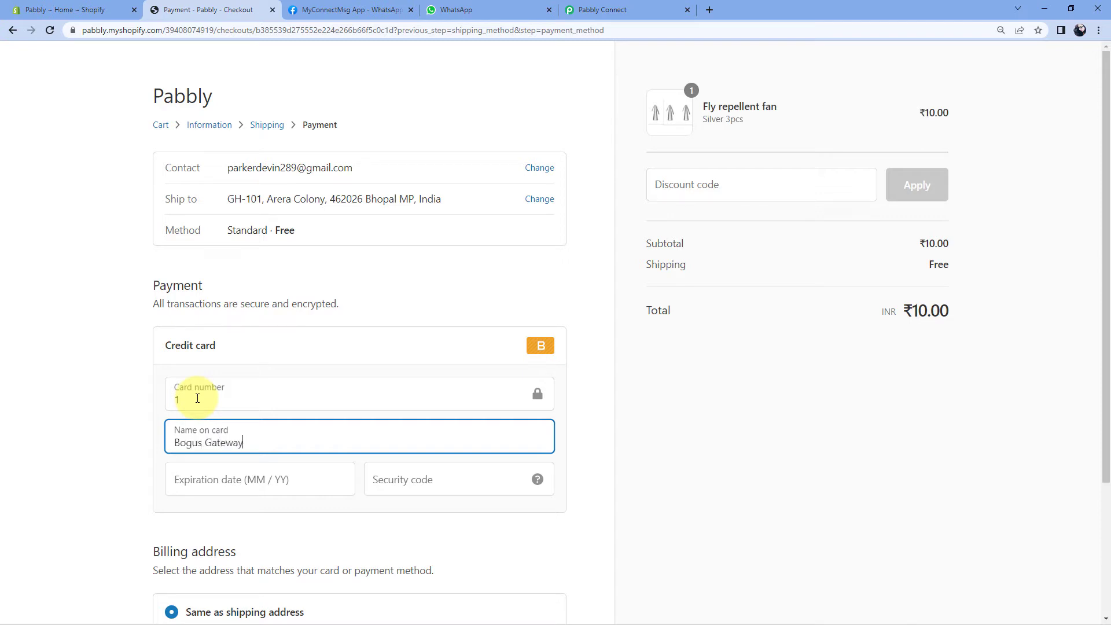
key("Tab")
type("1225")
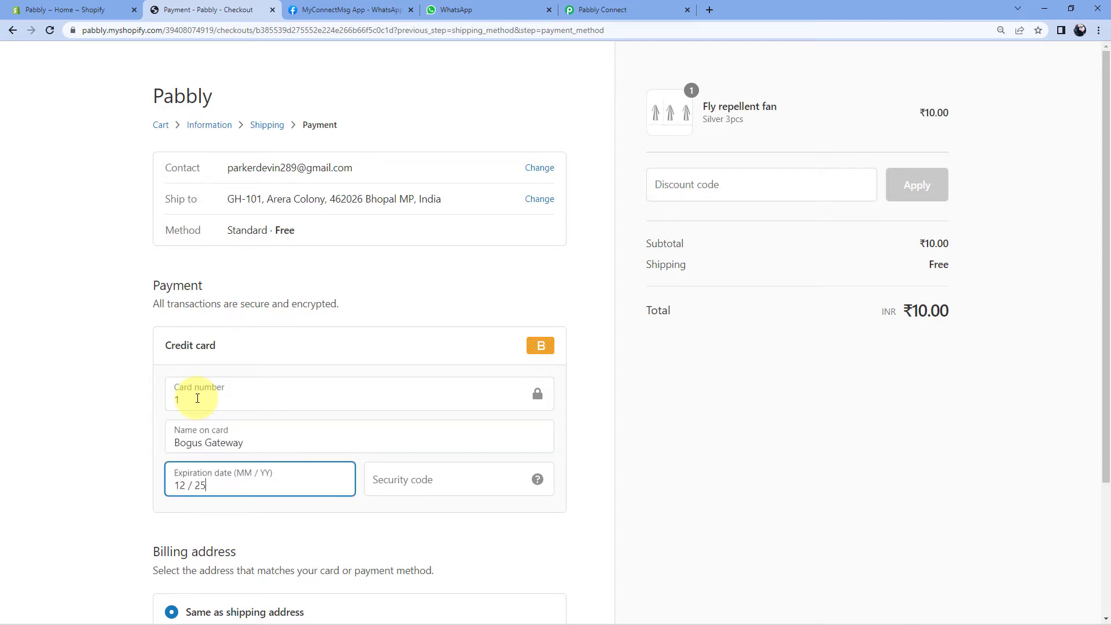
key("Tab")
type("123")
scroll(297, 392, "down", 3)
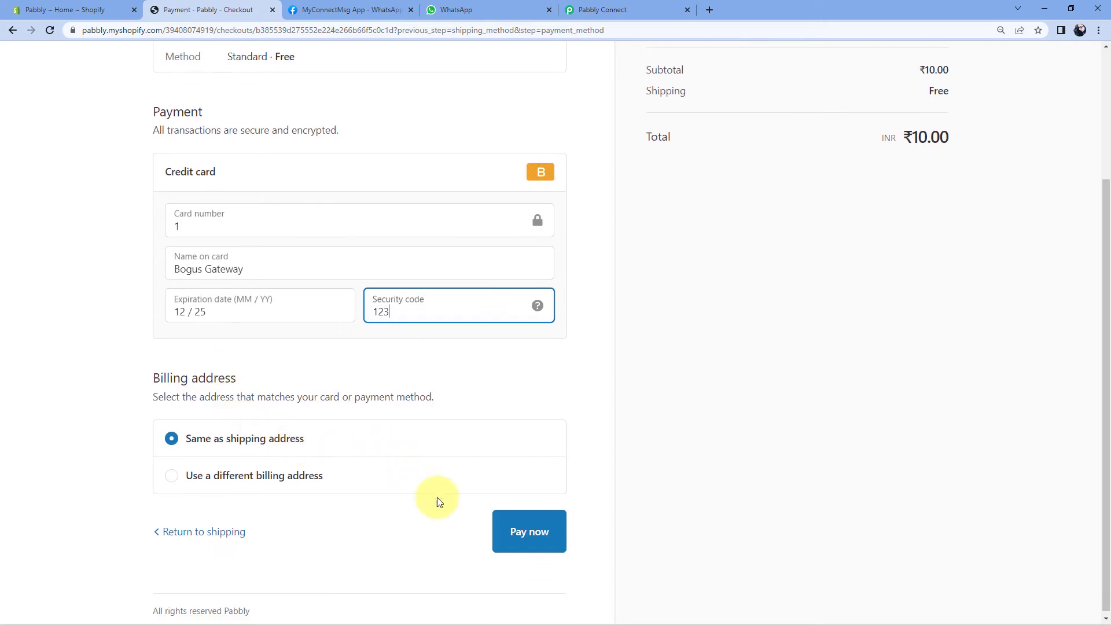
left_click(514, 526)
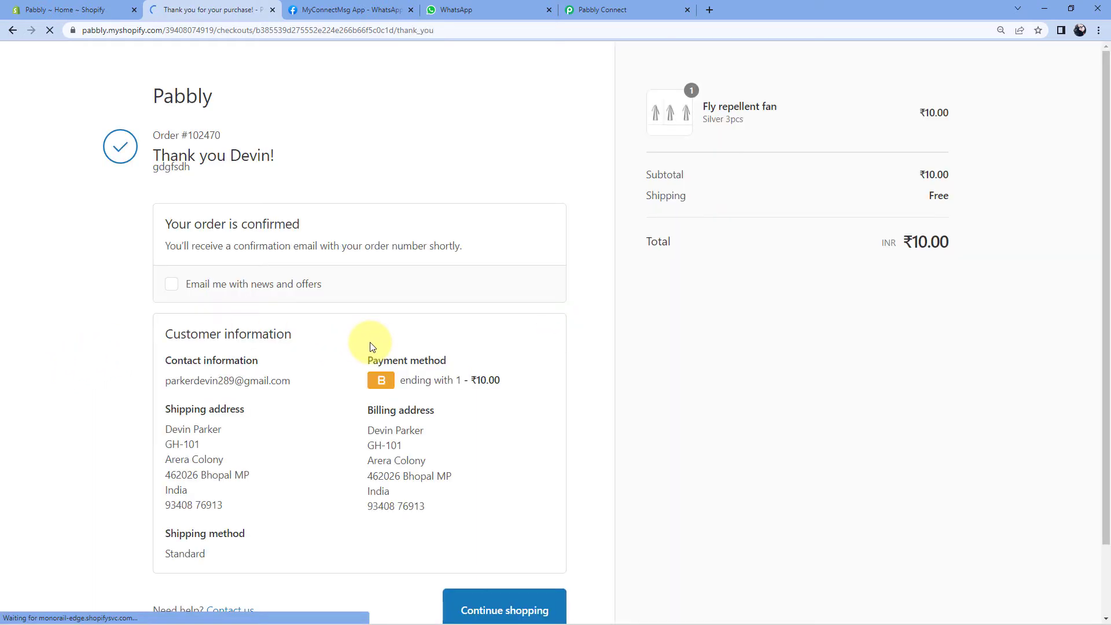
Review the customer name and shipping address lines on the thank-you page.
scroll(370, 345, "down", 1)
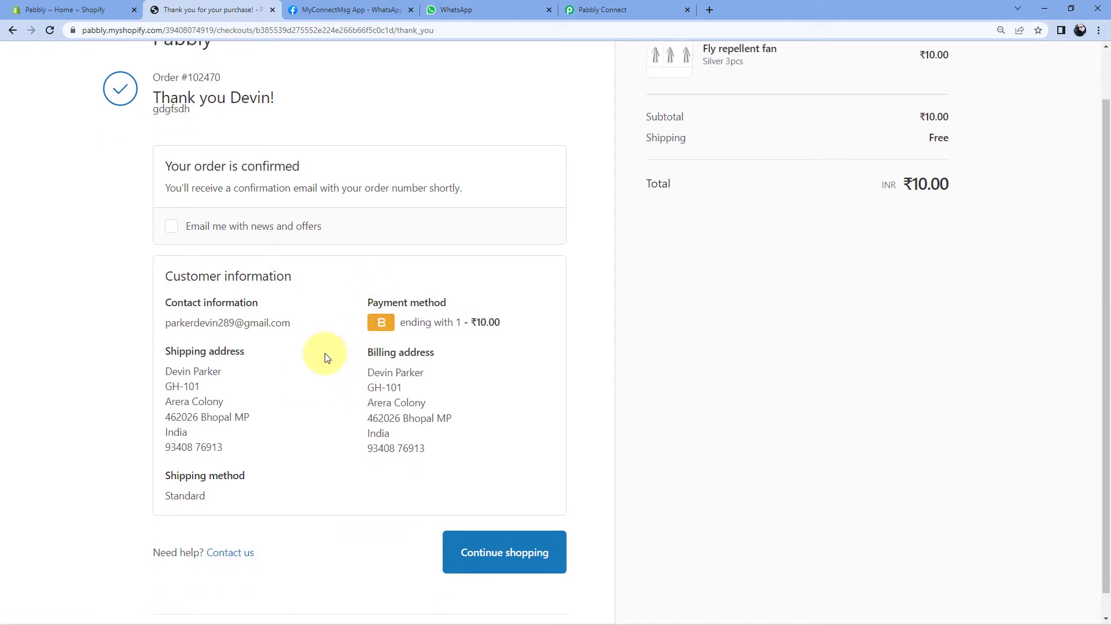
left_click_drag(169, 374, 235, 377)
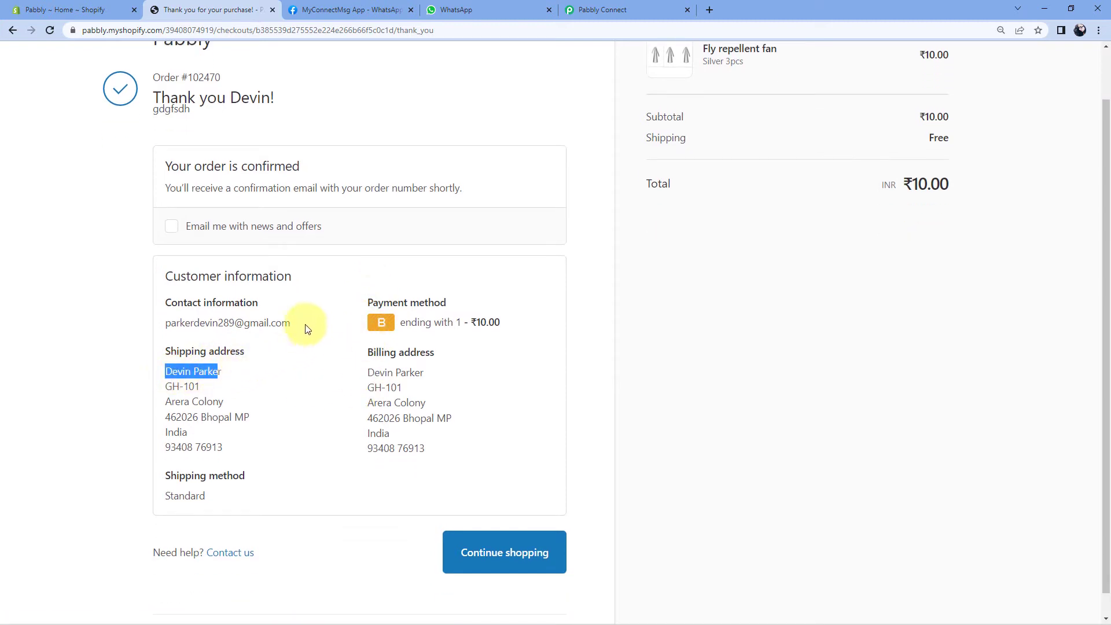
left_click_drag(306, 326, 171, 335)
left_click_drag(170, 385, 138, 450)
left_click(226, 456)
left_click(259, 409)
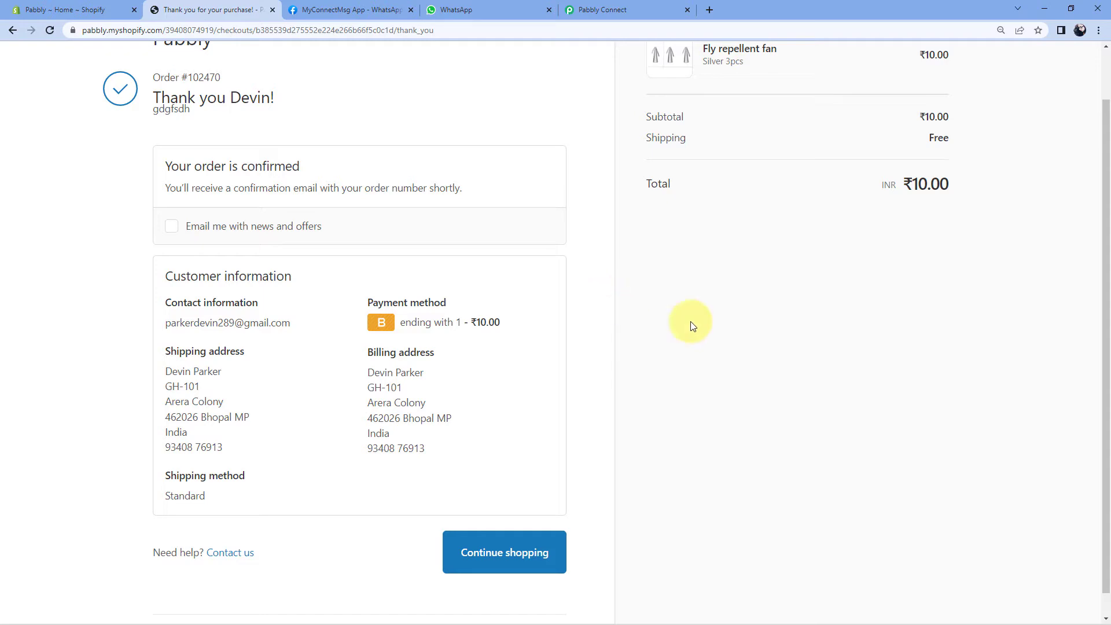
In the Pabbly workflow, scroll the received Shopify response and highlight the contact e-mail.
left_click(641, 9)
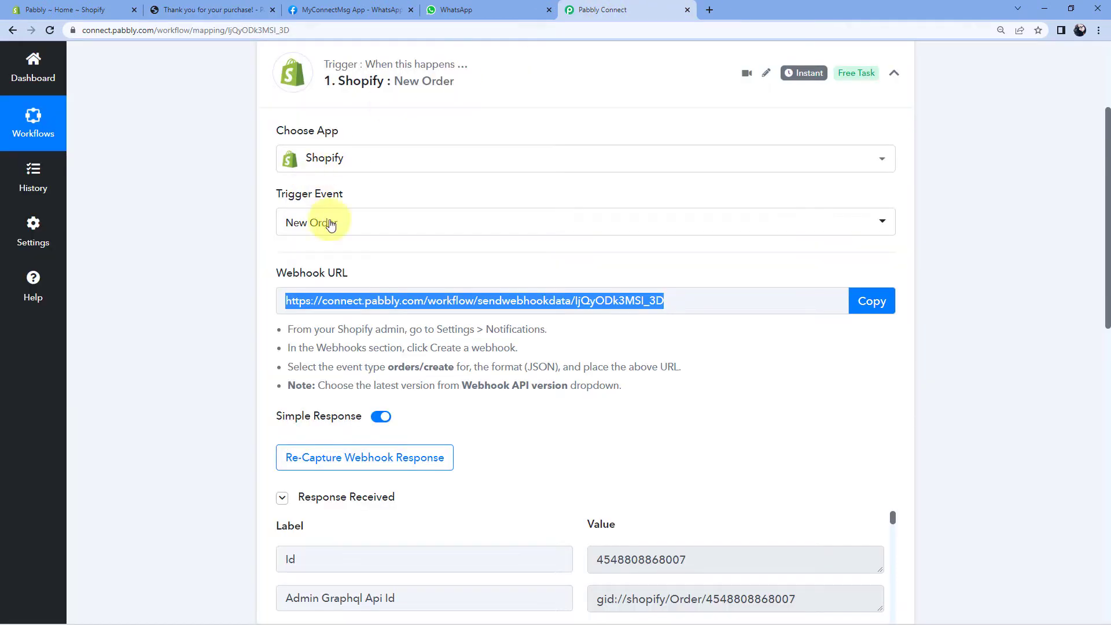
scroll(241, 286, "down", 5)
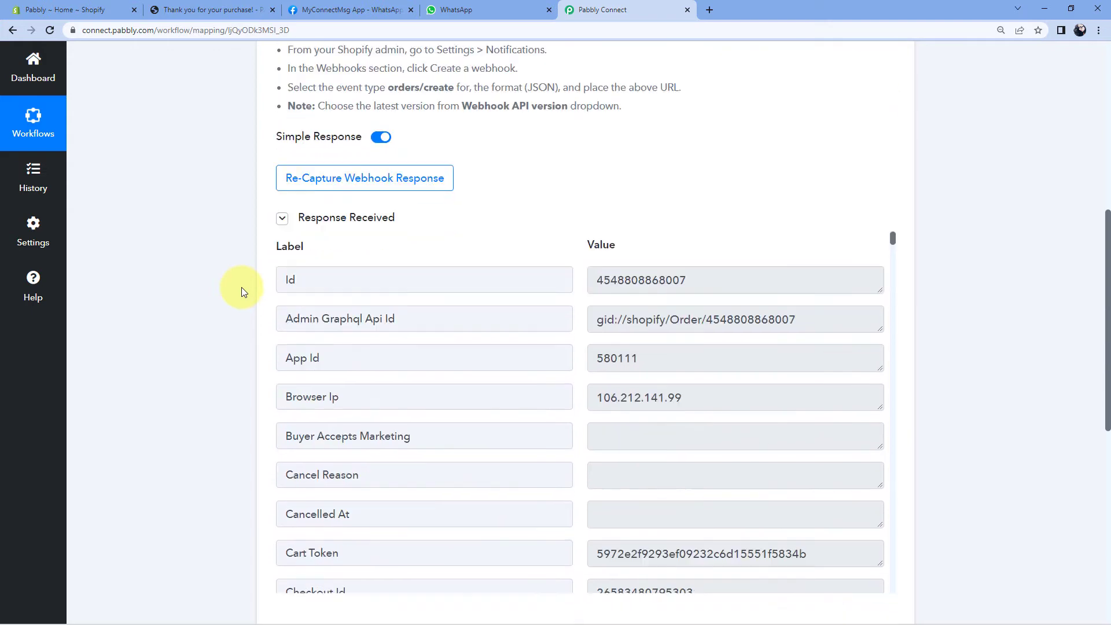
scroll(235, 286, "up", 4)
scroll(232, 283, "up", 2)
scroll(223, 291, "down", 5)
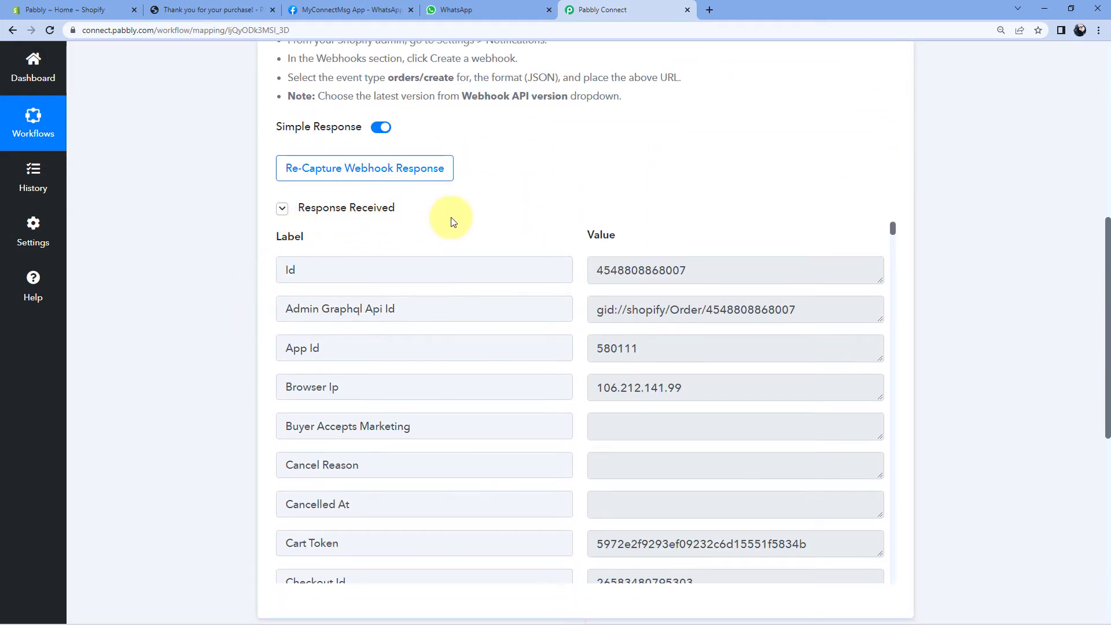
scroll(538, 209, "down", 2)
scroll(581, 209, "down", 3)
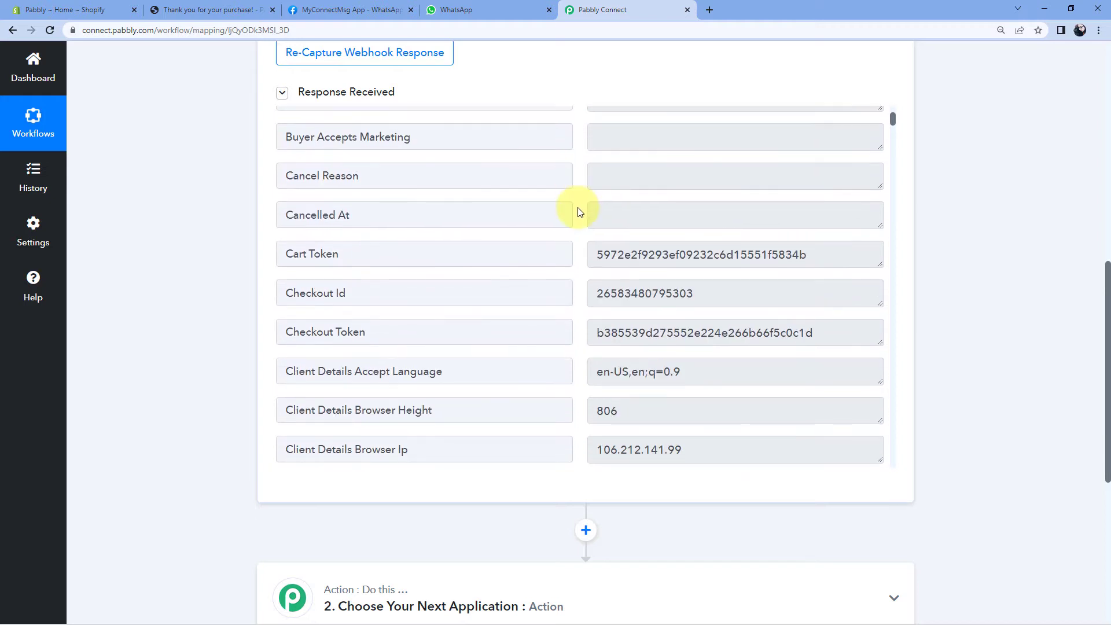
scroll(581, 213, "down", 3)
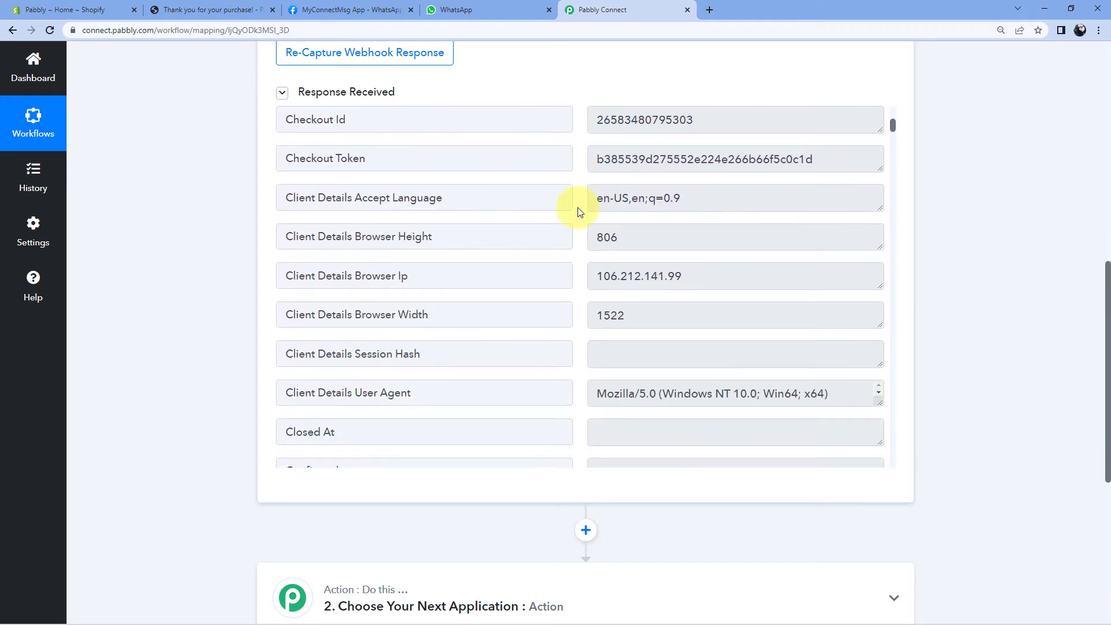
scroll(580, 212, "down", 2)
scroll(580, 212, "down", 3)
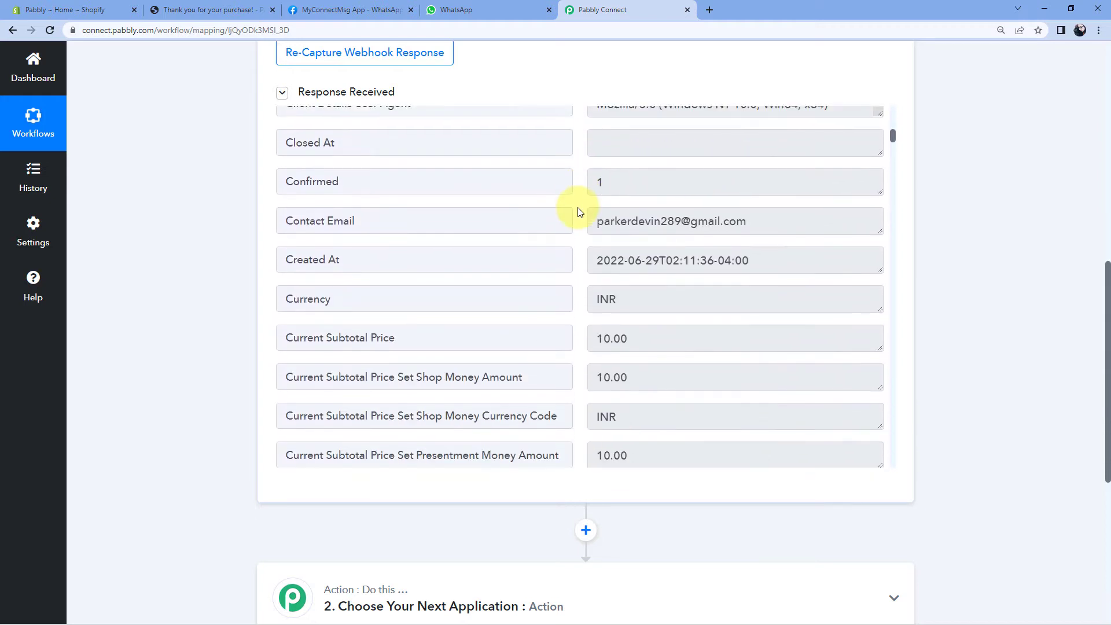
left_click_drag(596, 223, 732, 222)
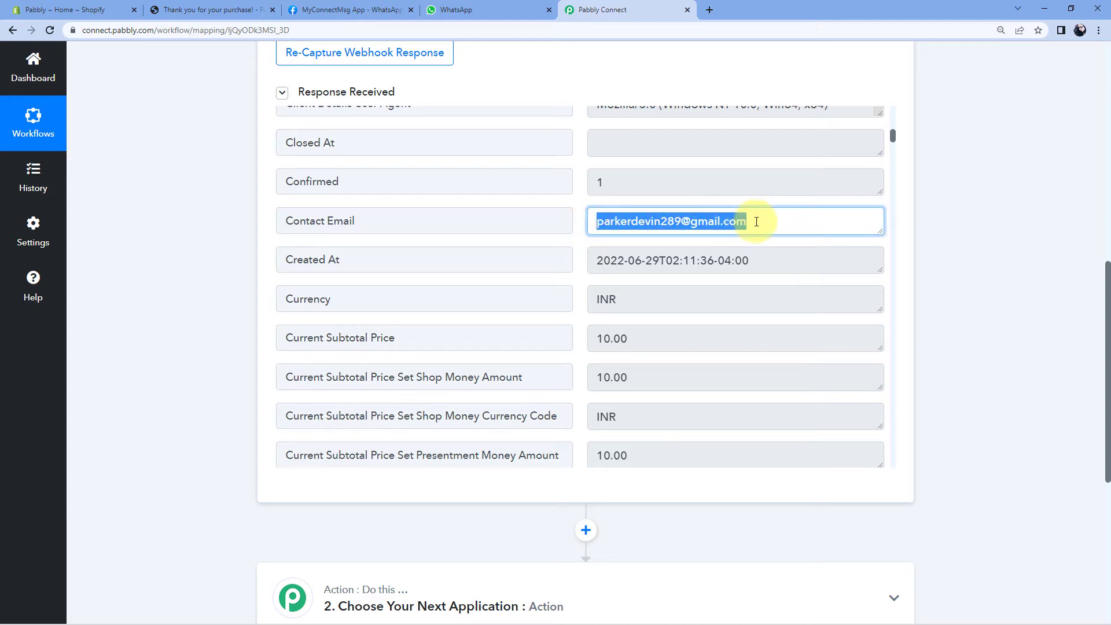
left_click(729, 222)
Continue through the response fields, highlighting the Current Subtotal Price value.
scroll(583, 220, "down", 2)
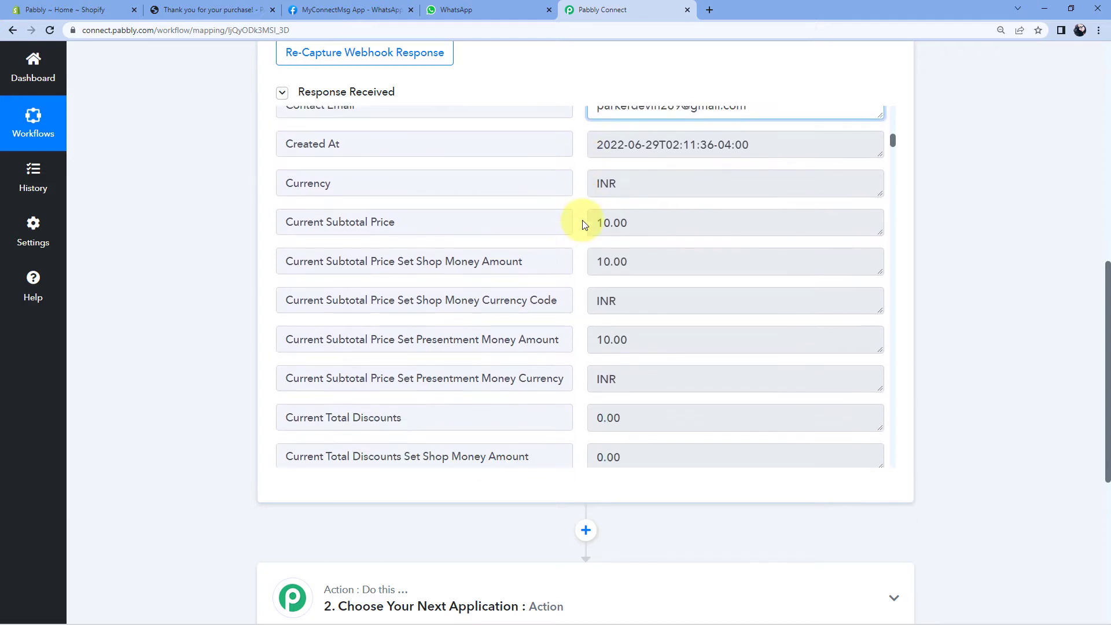
scroll(582, 220, "up", 1)
scroll(582, 217, "down", 1)
double_click(610, 222)
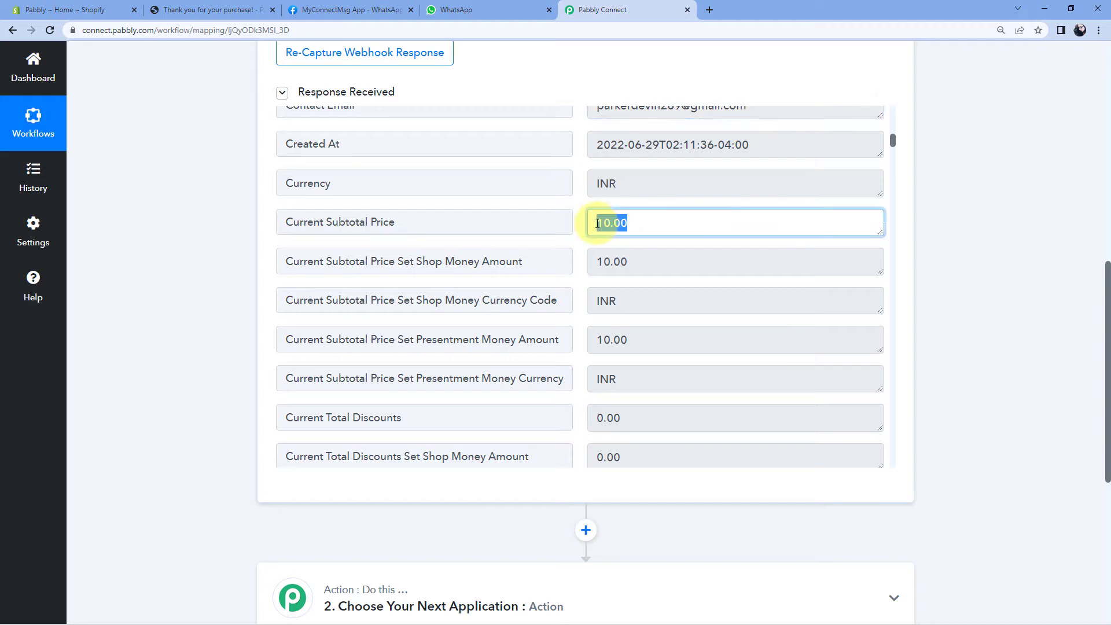
left_click(582, 228)
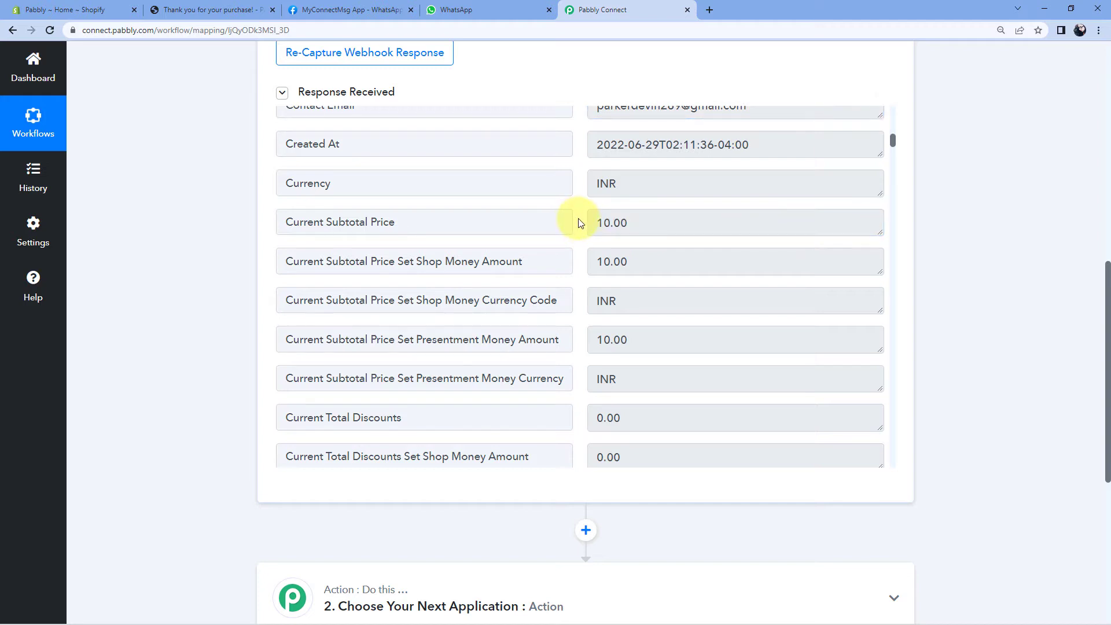
scroll(580, 223, "down", 4)
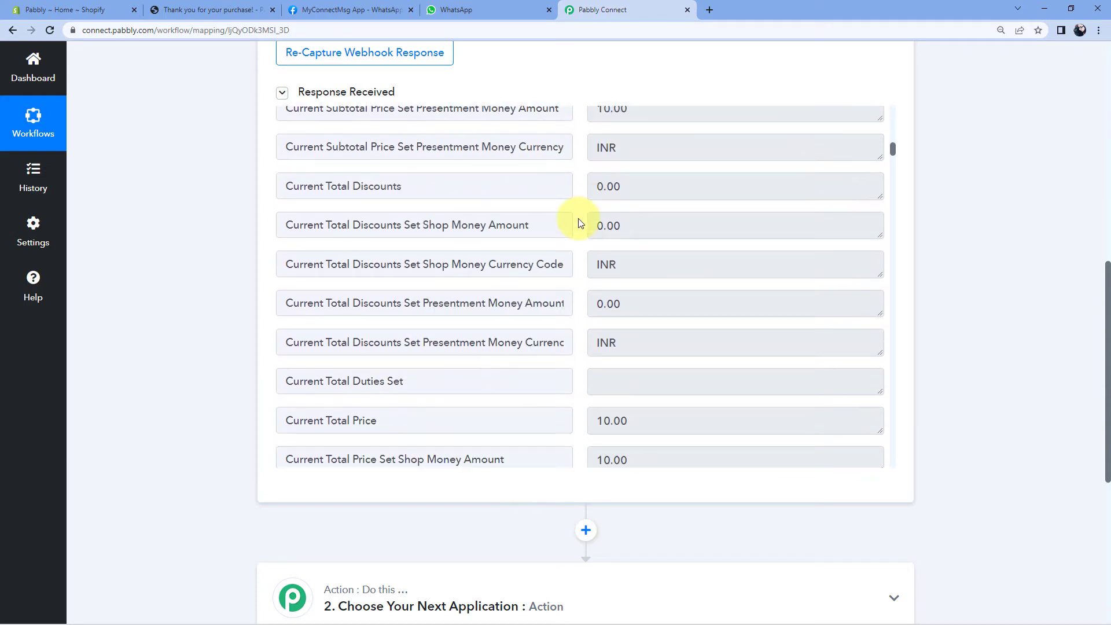
scroll(580, 223, "down", 10)
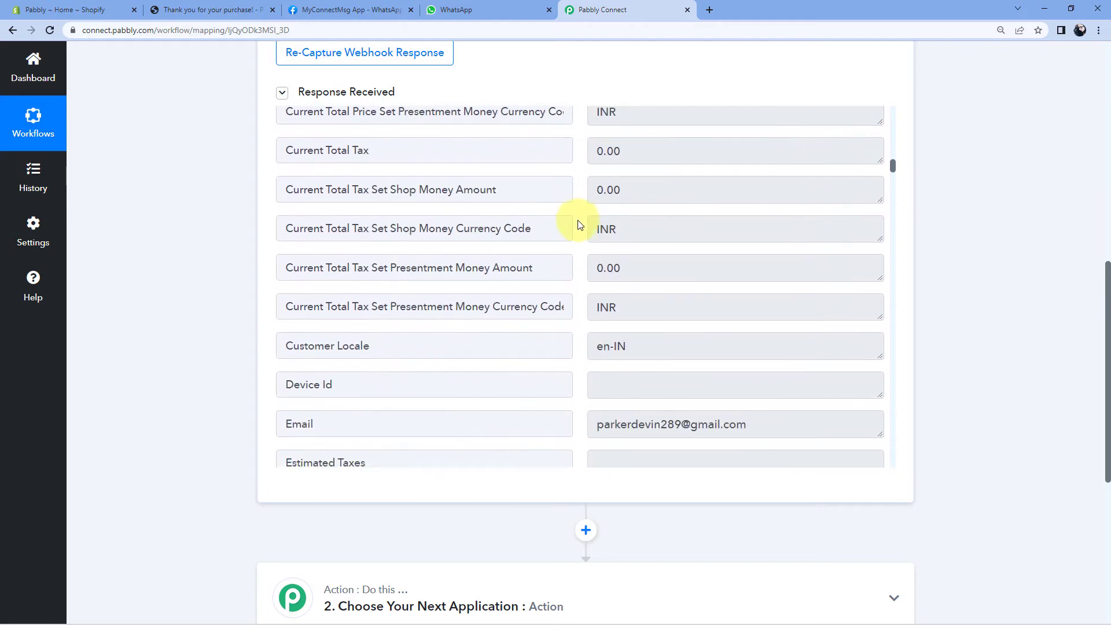
scroll(580, 224, "down", 12)
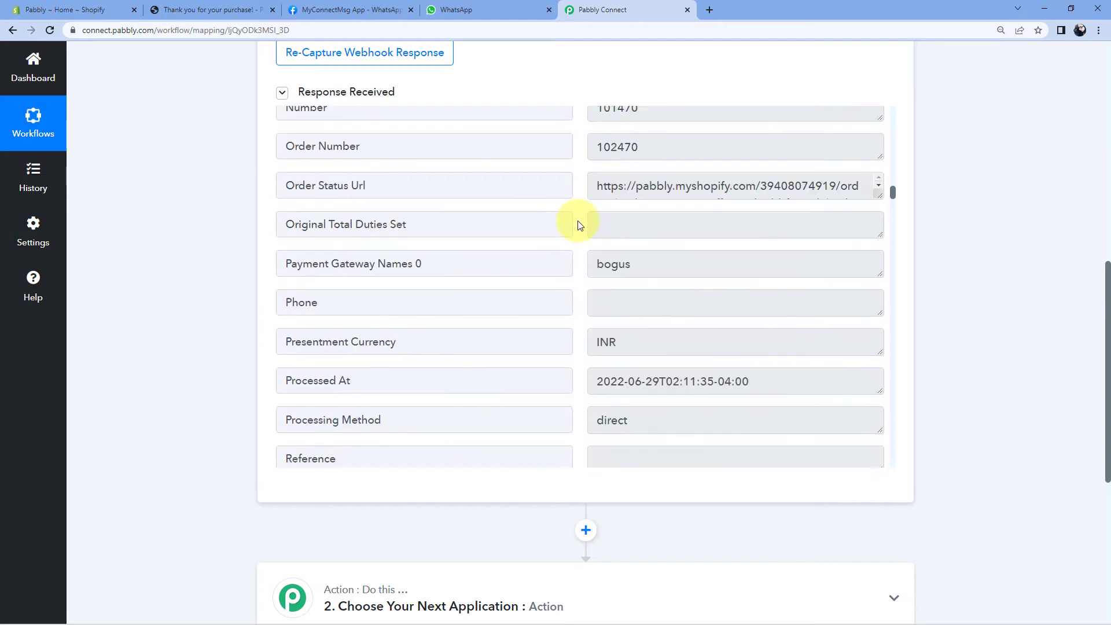
scroll(580, 225, "down", 11)
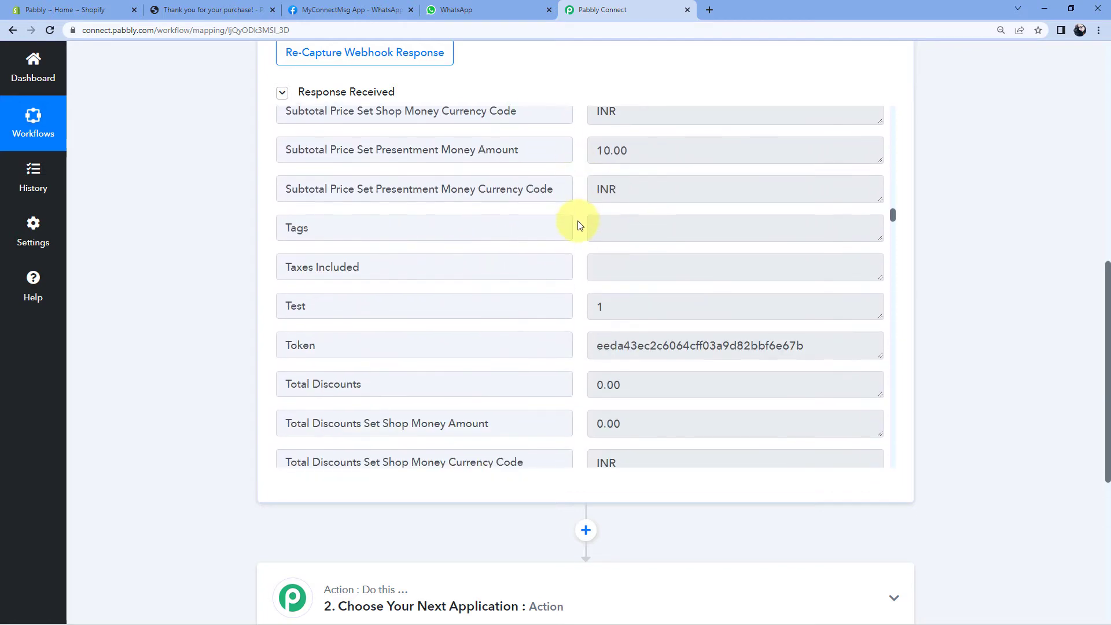
scroll(580, 224, "down", 15)
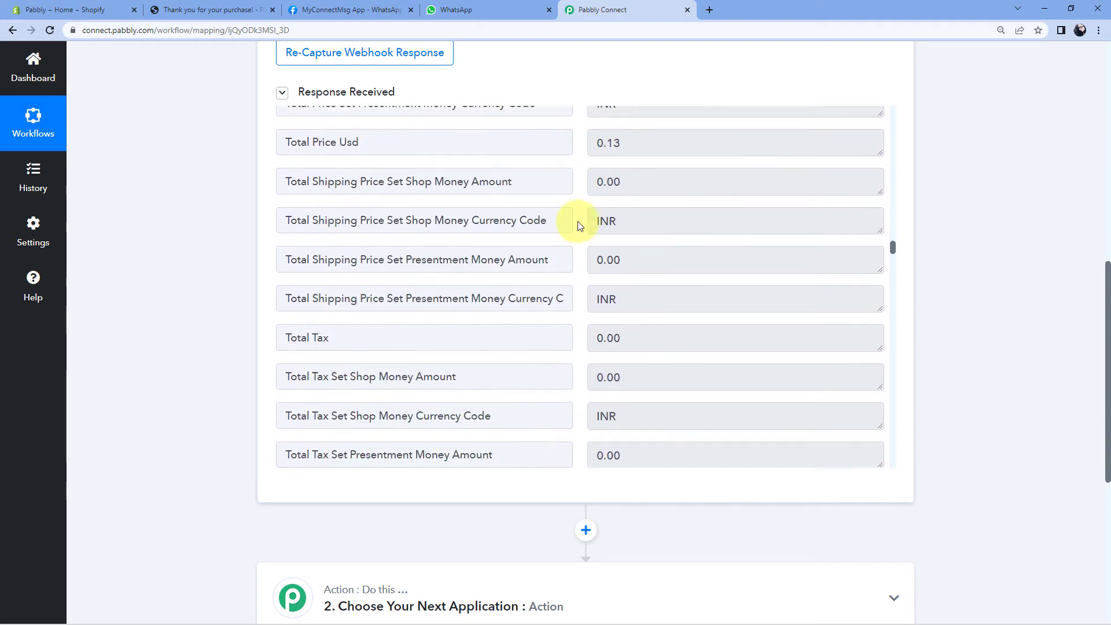
scroll(581, 225, "down", 6)
scroll(581, 226, "up", 2)
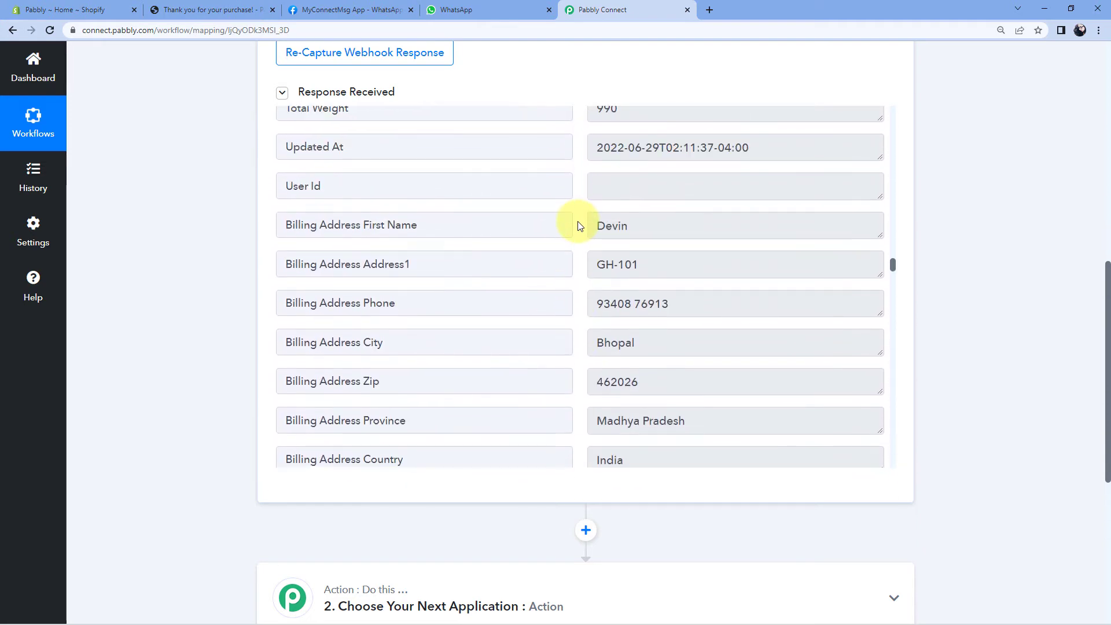
Highlight the captured billing first name, last name, address line and phone number.
double_click(638, 224)
scroll(637, 223, "down", 3)
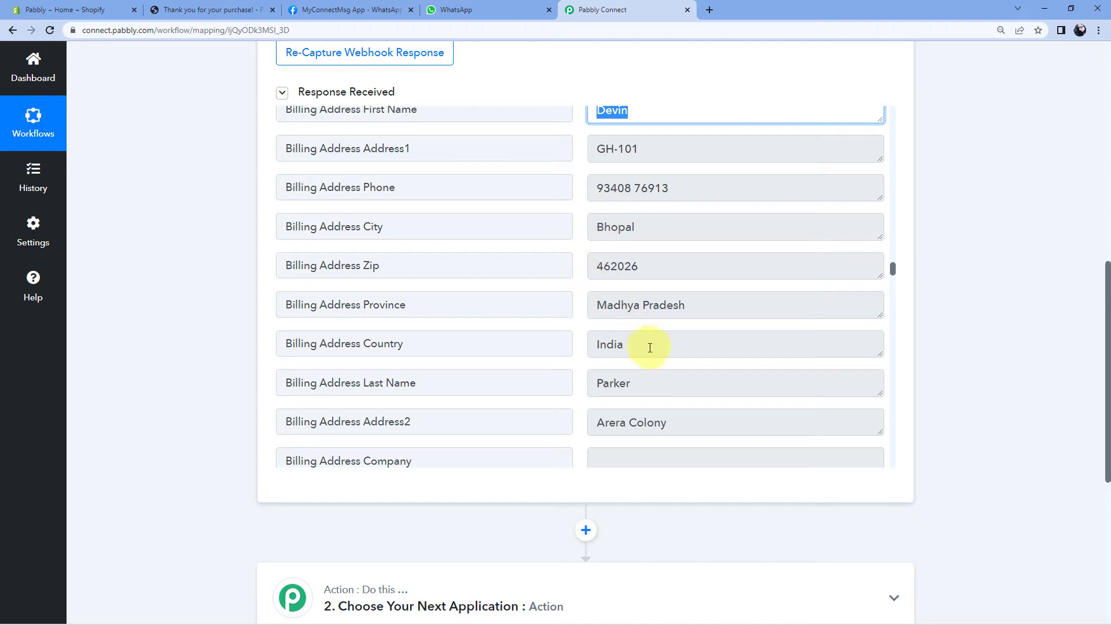
double_click(596, 386)
left_click_drag(642, 149, 588, 151)
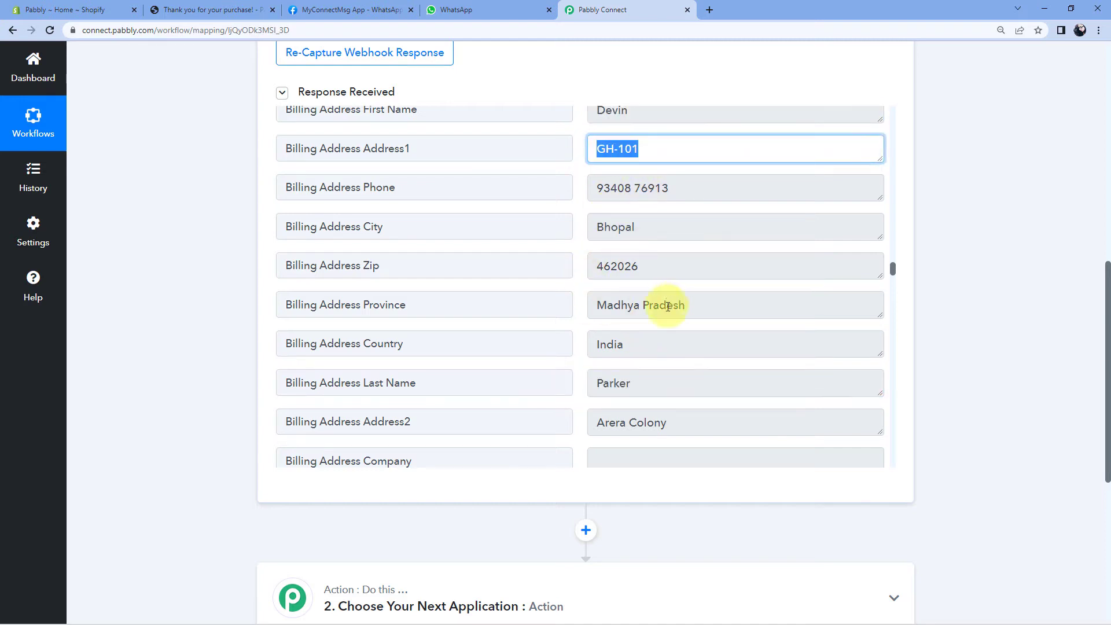
left_click_drag(687, 186, 585, 186)
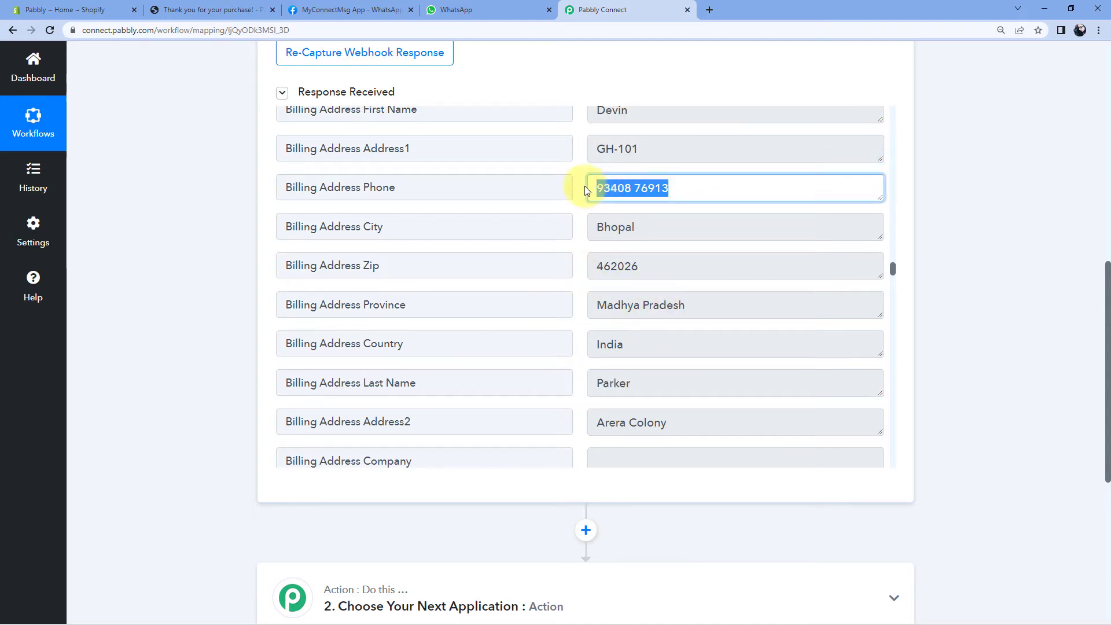
left_click(581, 189)
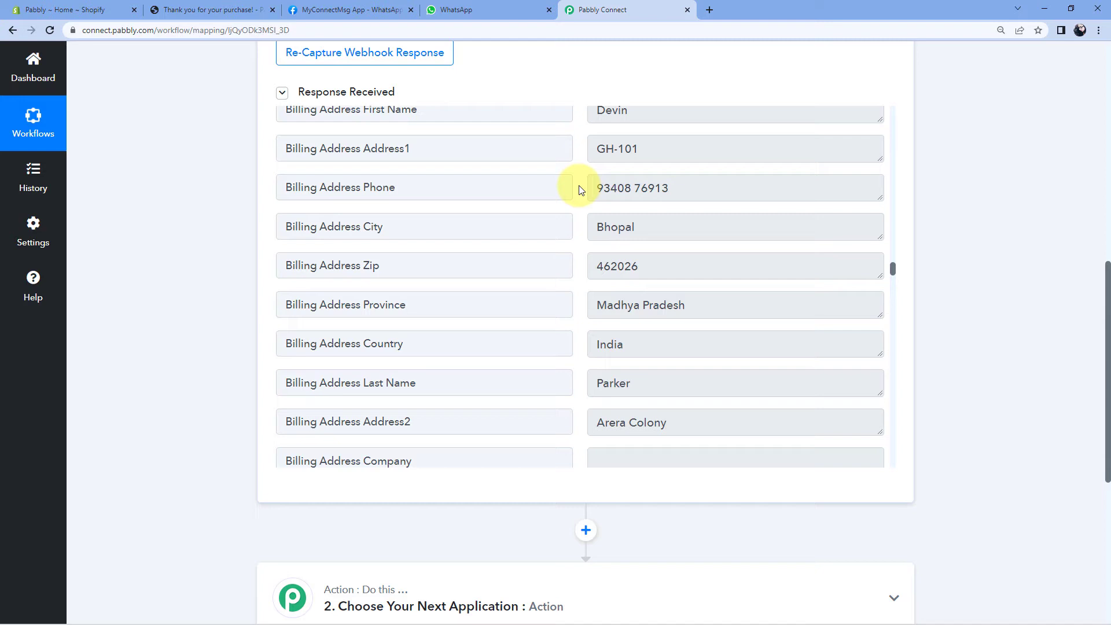
left_click_drag(689, 186, 561, 191)
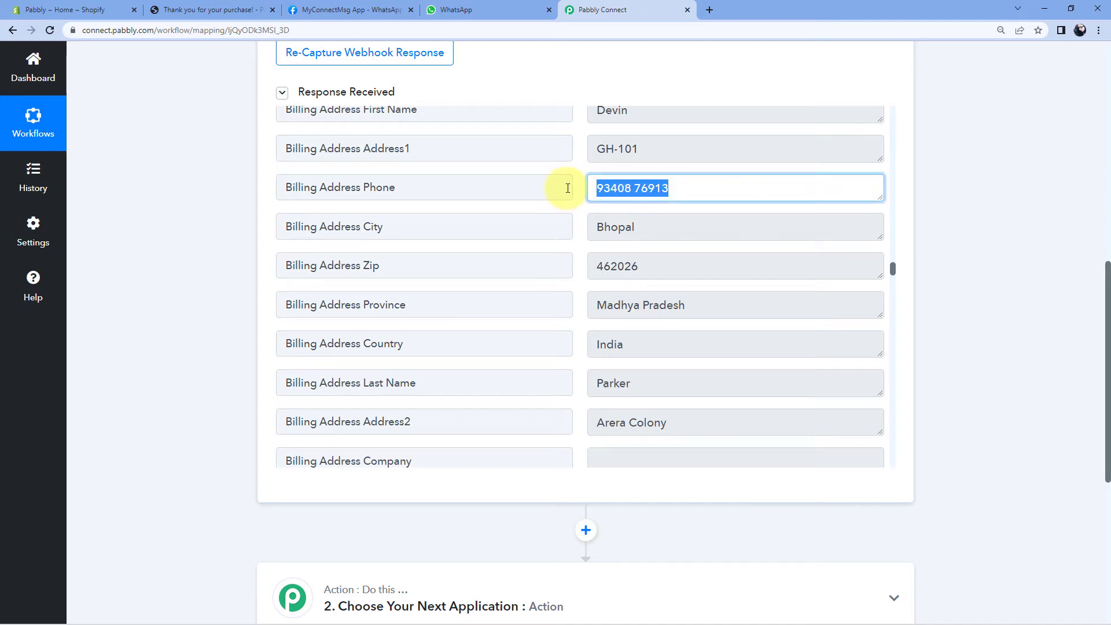
scroll(576, 201, "up", 15)
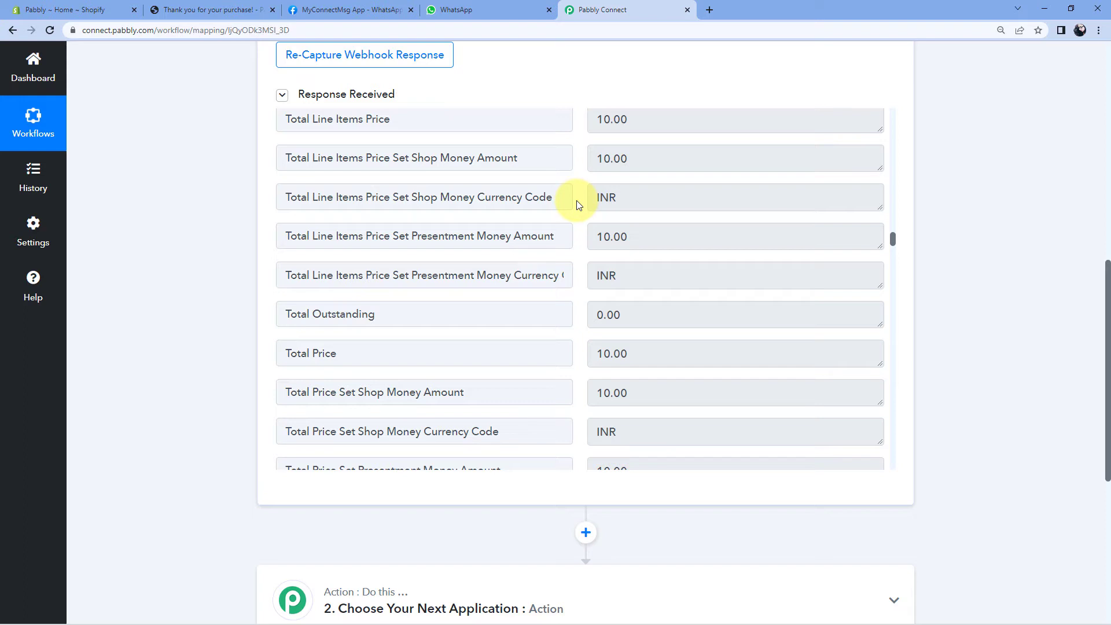
scroll(579, 205, "up", 4)
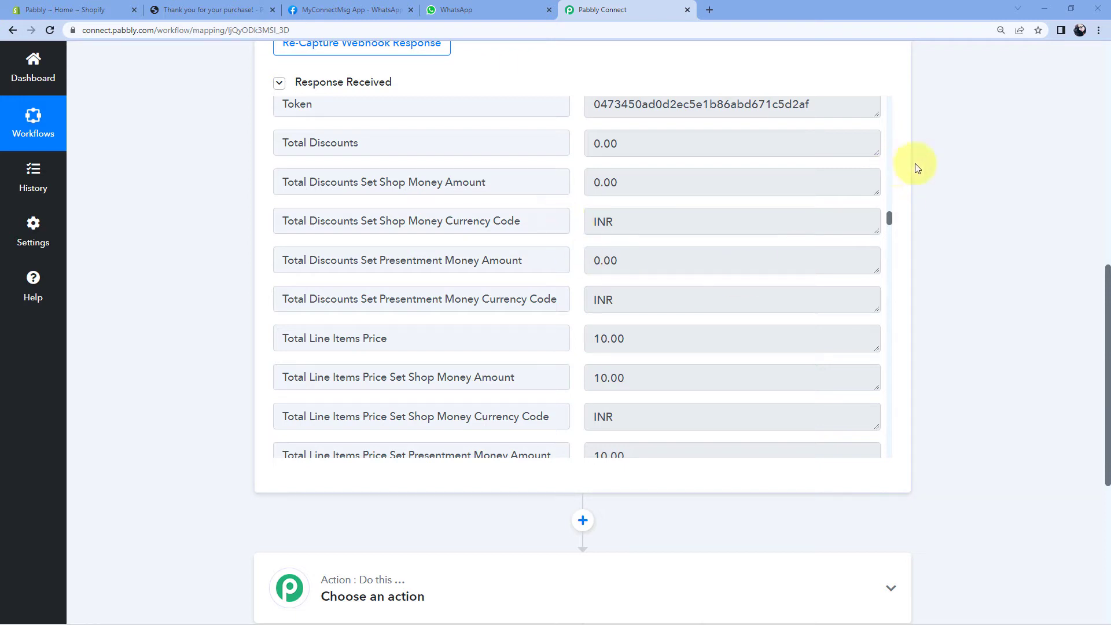
scroll(957, 186, "down", 6)
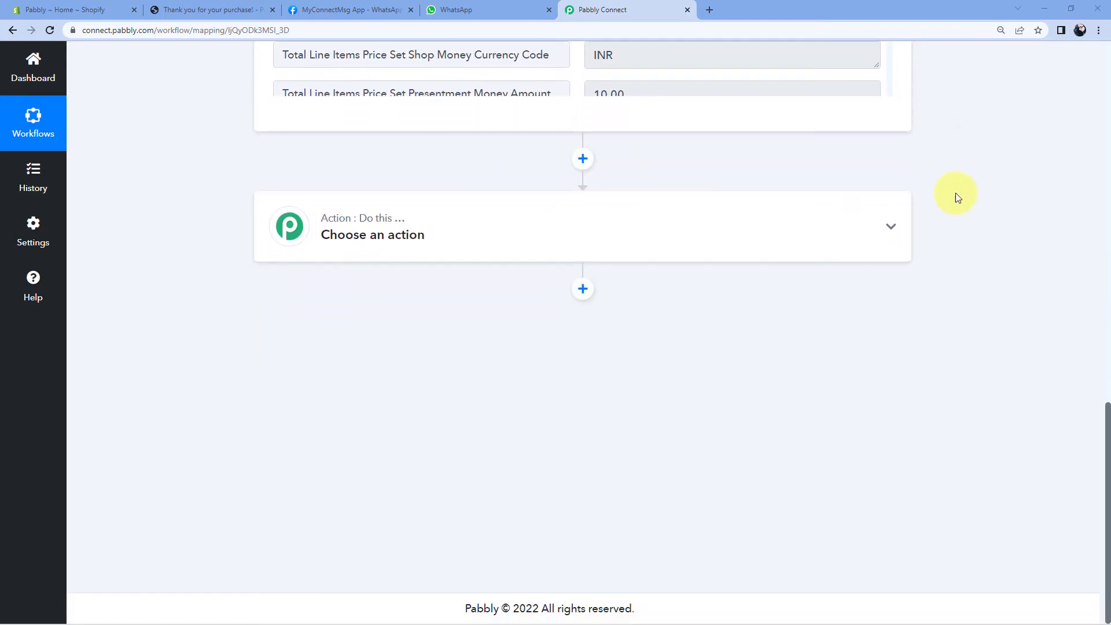
Add a Date/Time Formatter action with the Modify Current Date event and connect it.
left_click(476, 224)
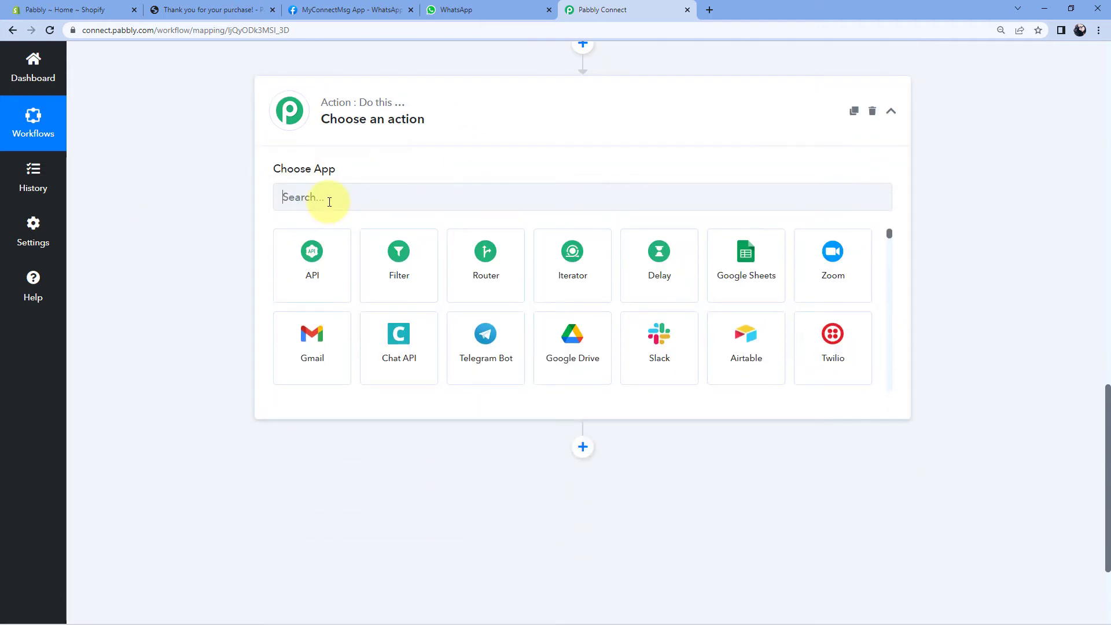
left_click(329, 201)
type("Date")
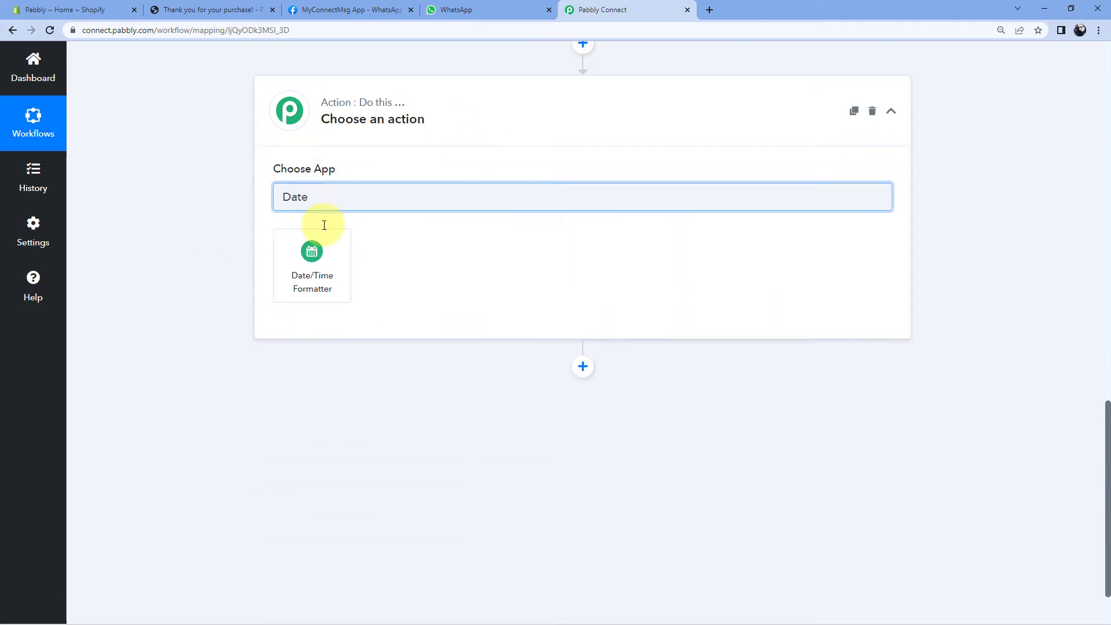
left_click(324, 261)
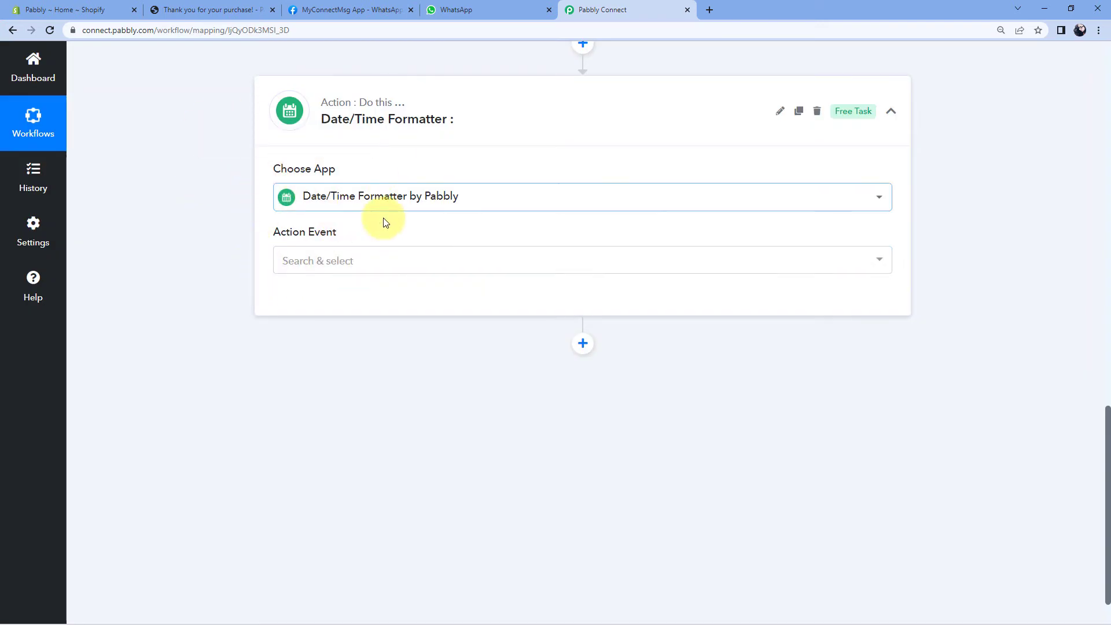
left_click(286, 270)
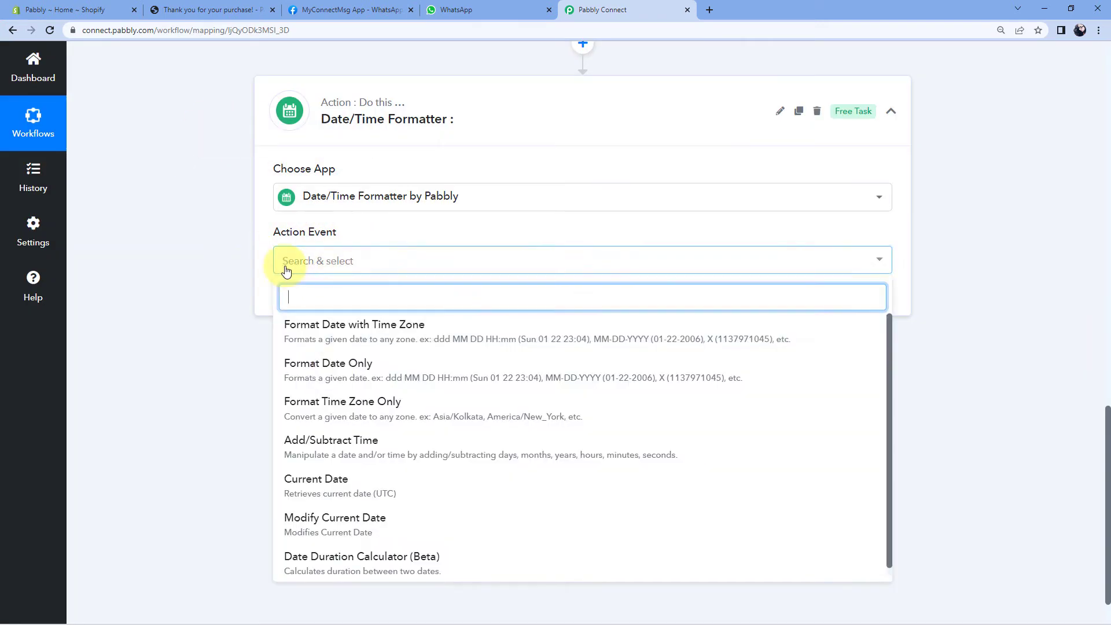
scroll(360, 366, "down", 1)
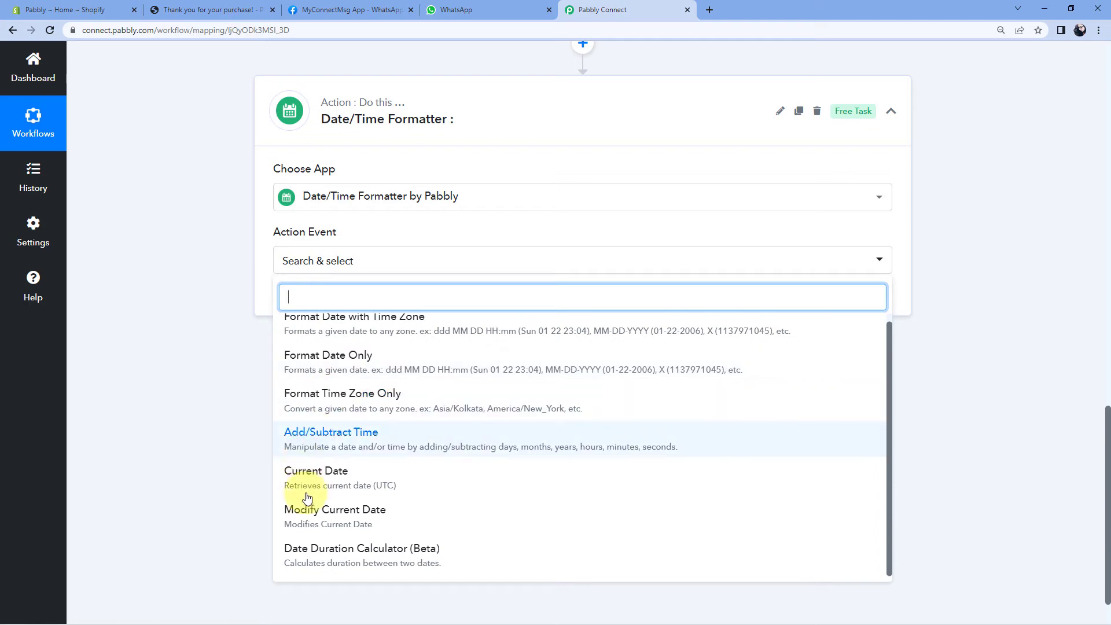
left_click(373, 519)
left_click(306, 300)
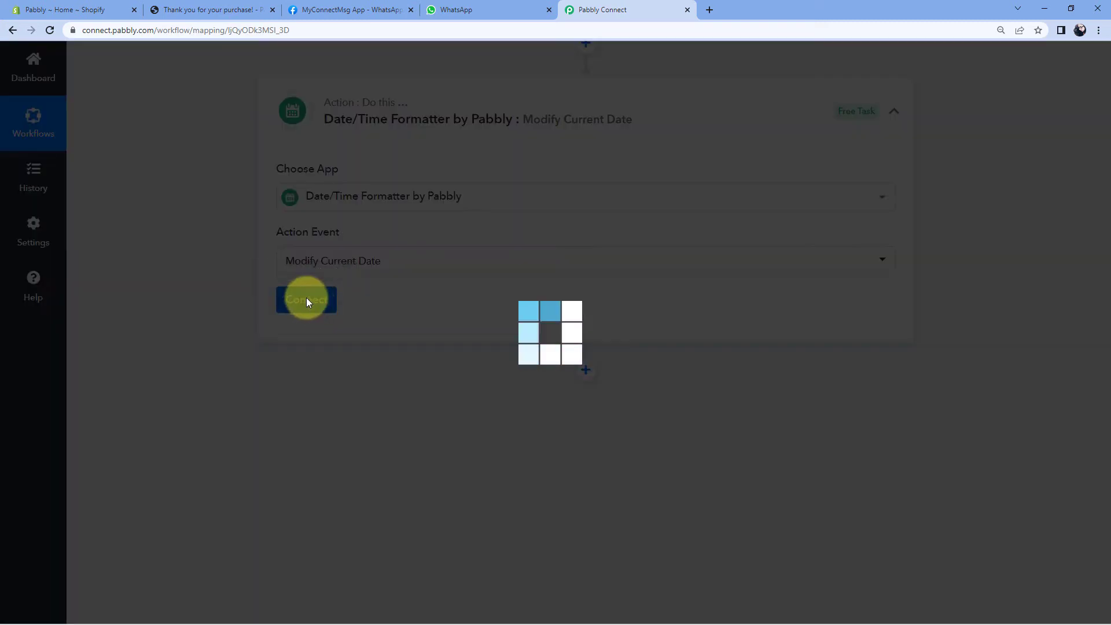
scroll(237, 312, "down", 2)
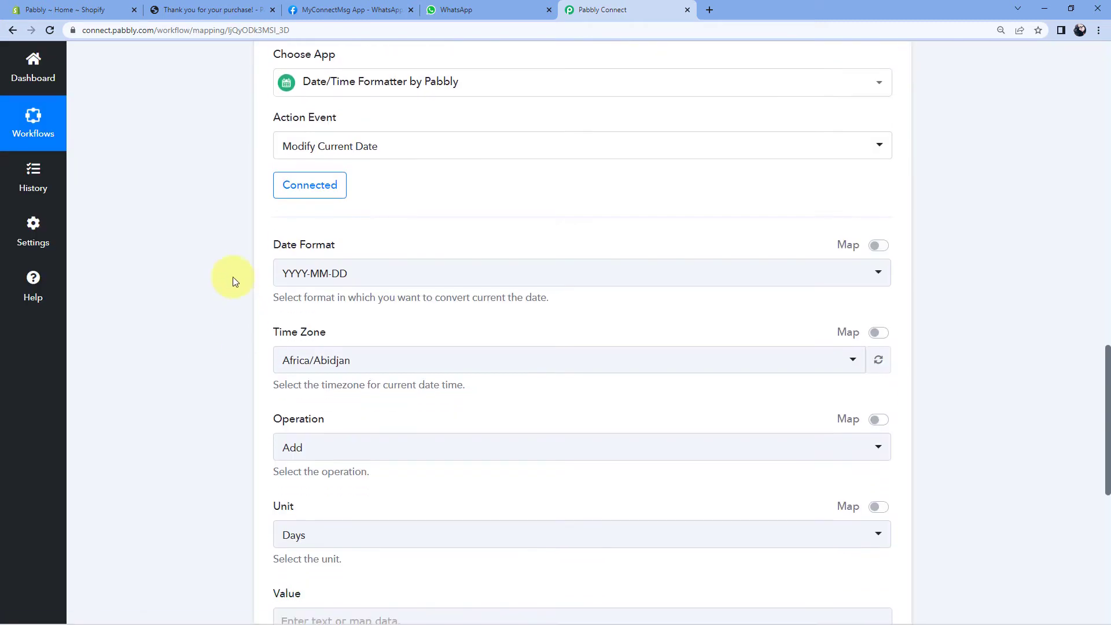
Choose DD/MM/YYYY as the date format and Asia/Kolkata as the time zone.
scroll(297, 219, "down", 1)
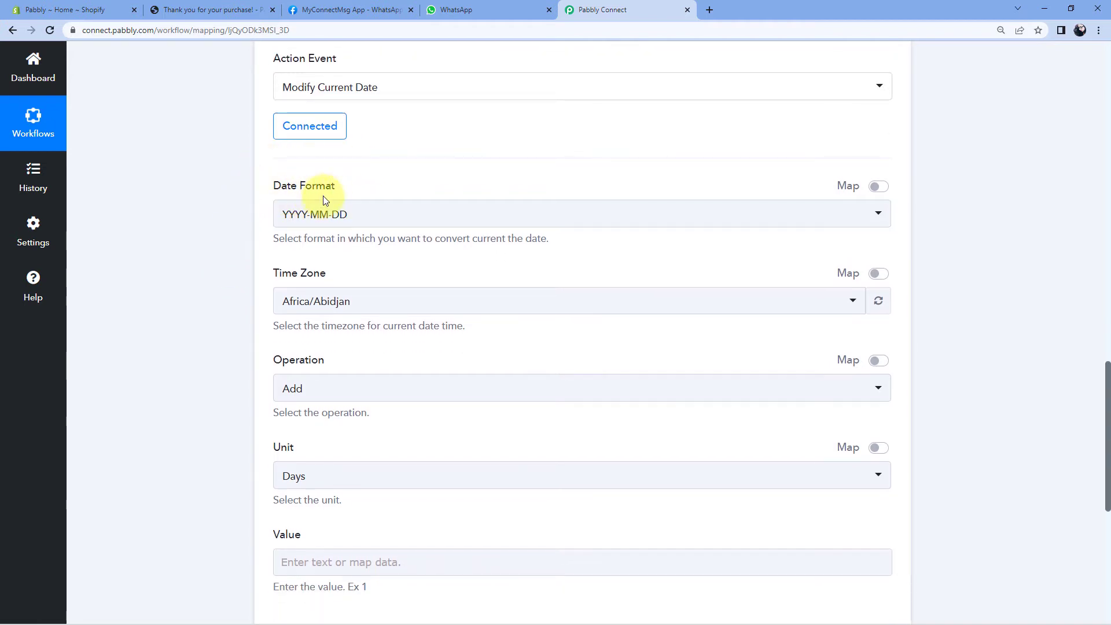
left_click(371, 217)
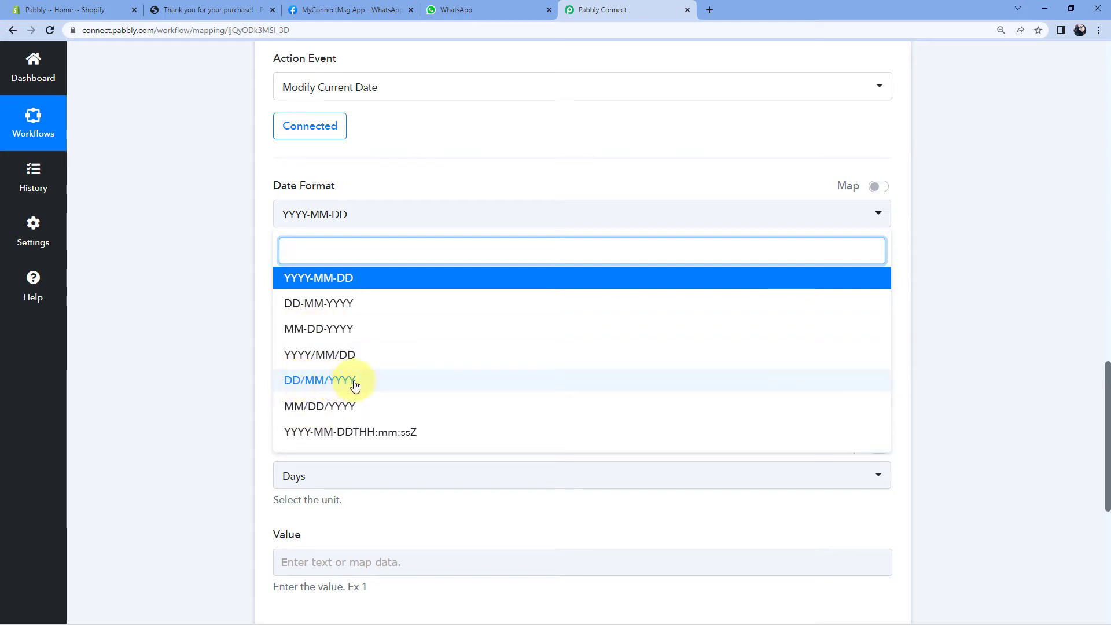
left_click(325, 385)
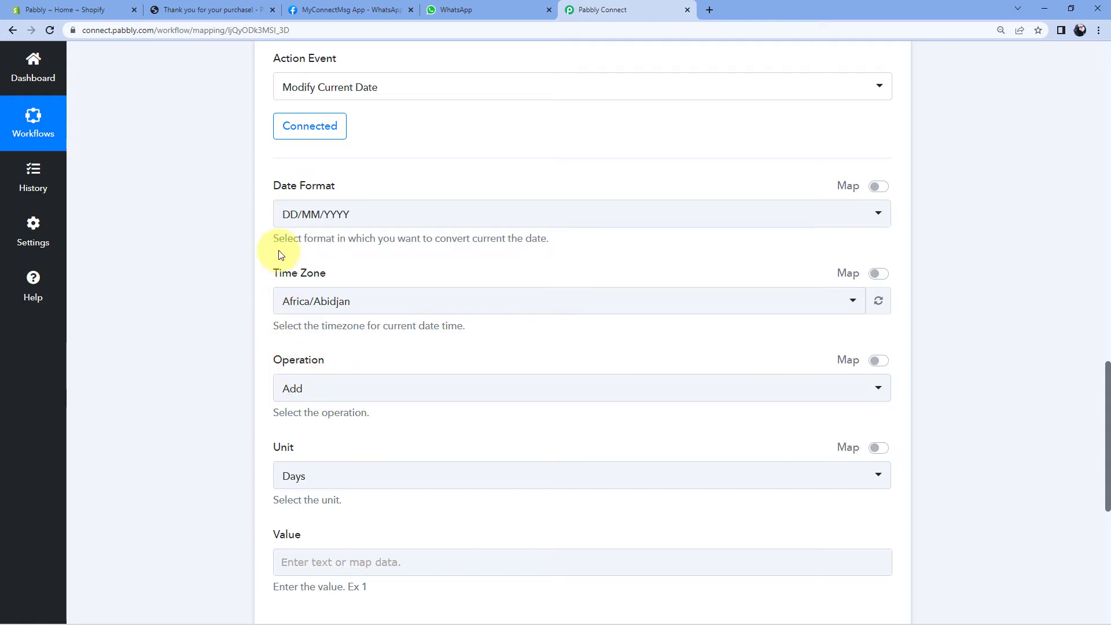
scroll(277, 250, "down", 1)
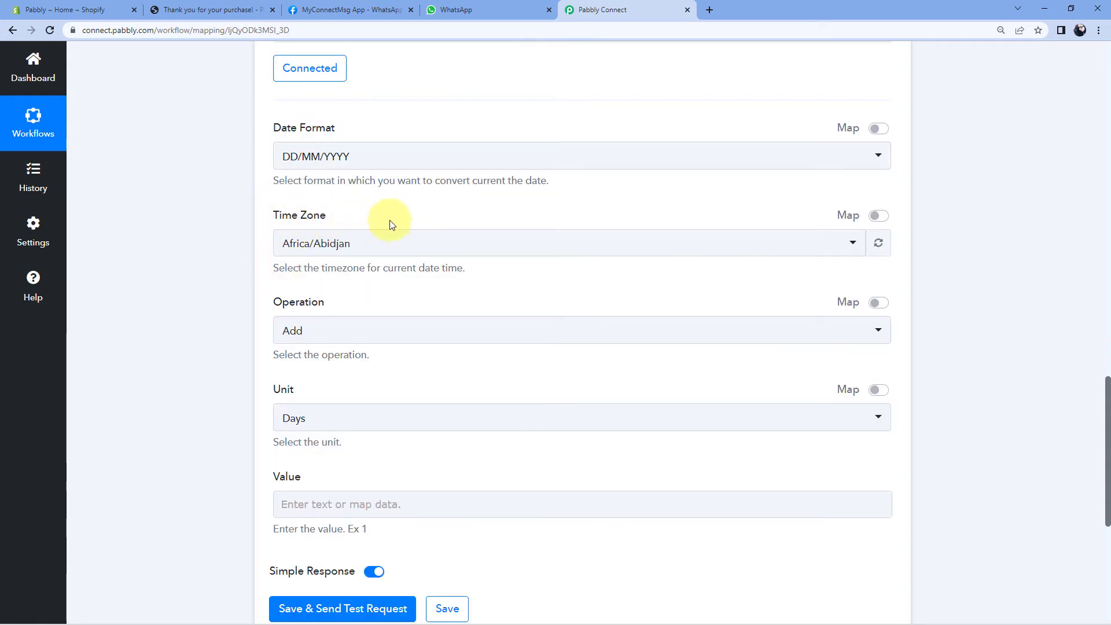
left_click(359, 246)
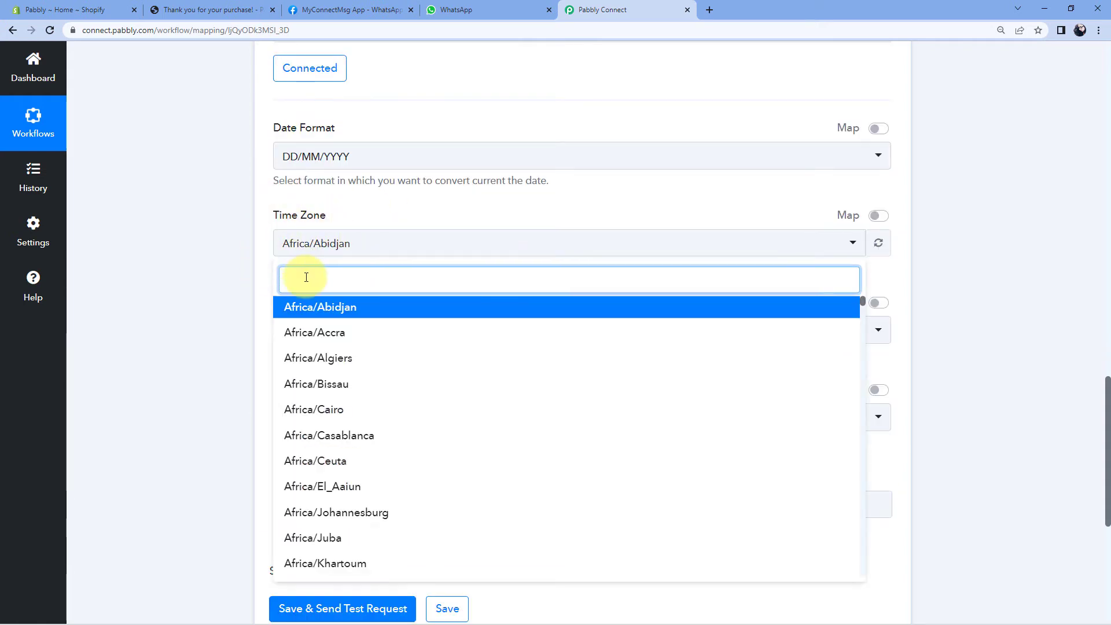
type("kol")
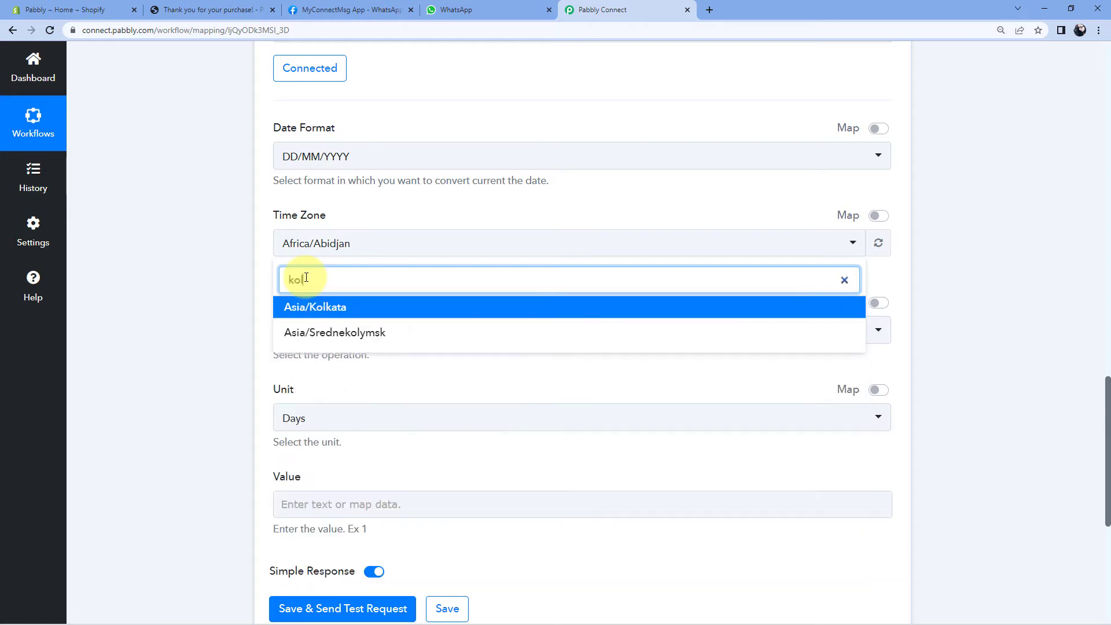
left_click(317, 309)
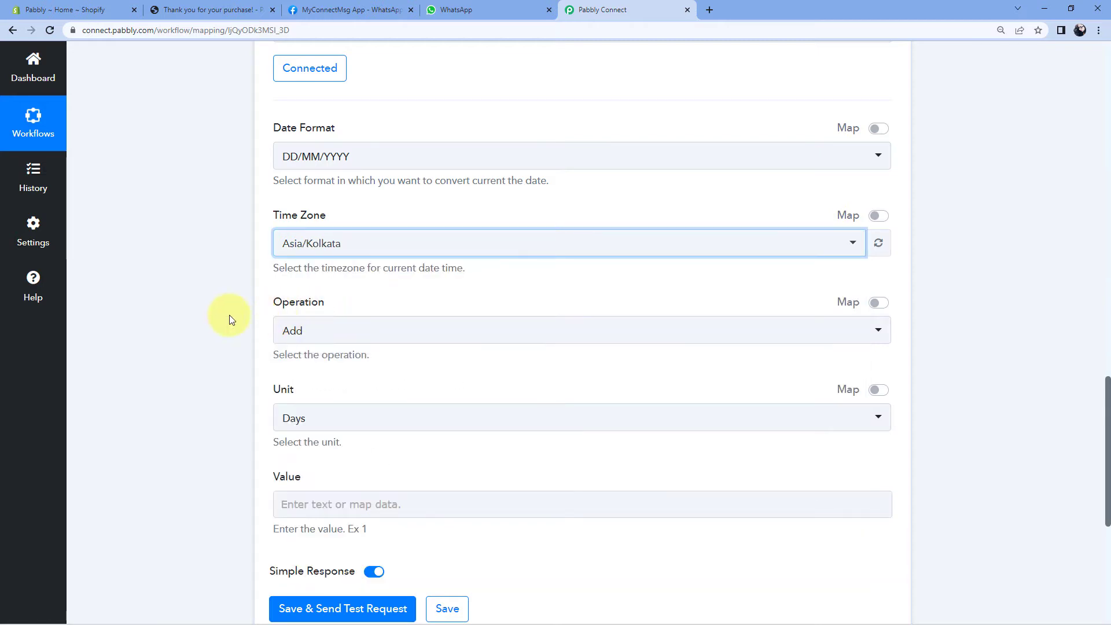
scroll(255, 312, "down", 1)
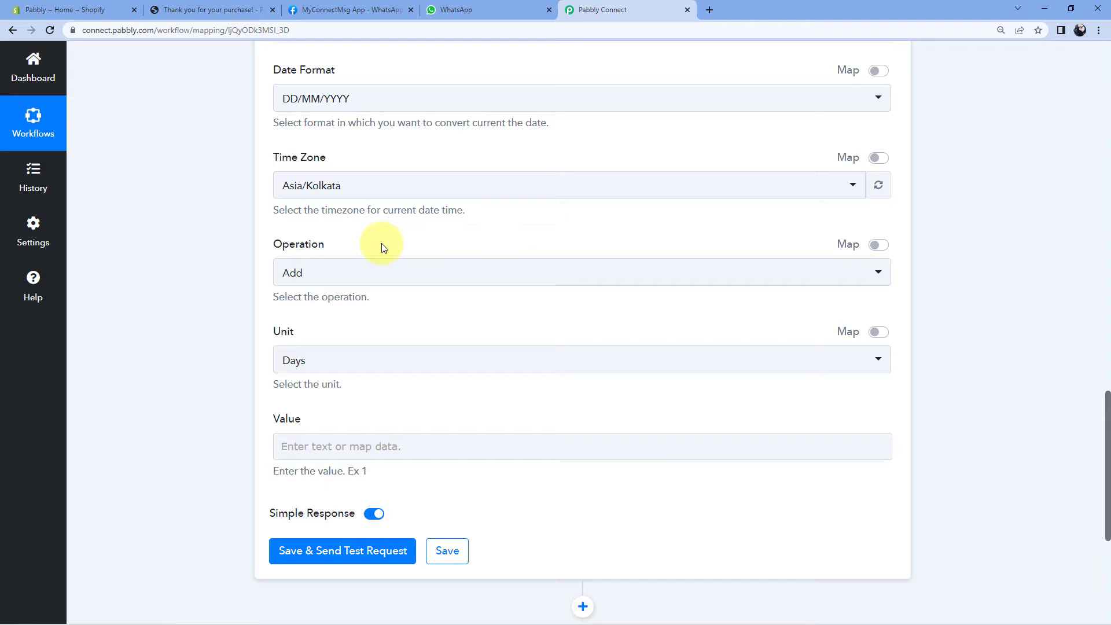
Keep the operation as Add and the unit as Days, and enter 4 as the value.
left_click(323, 279)
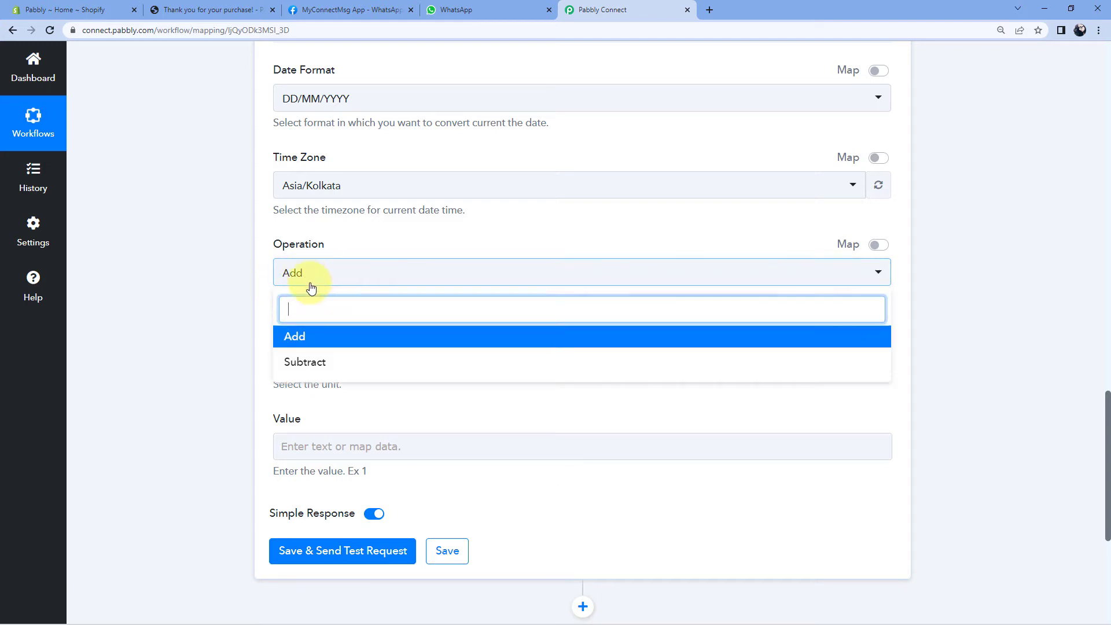
left_click(268, 272)
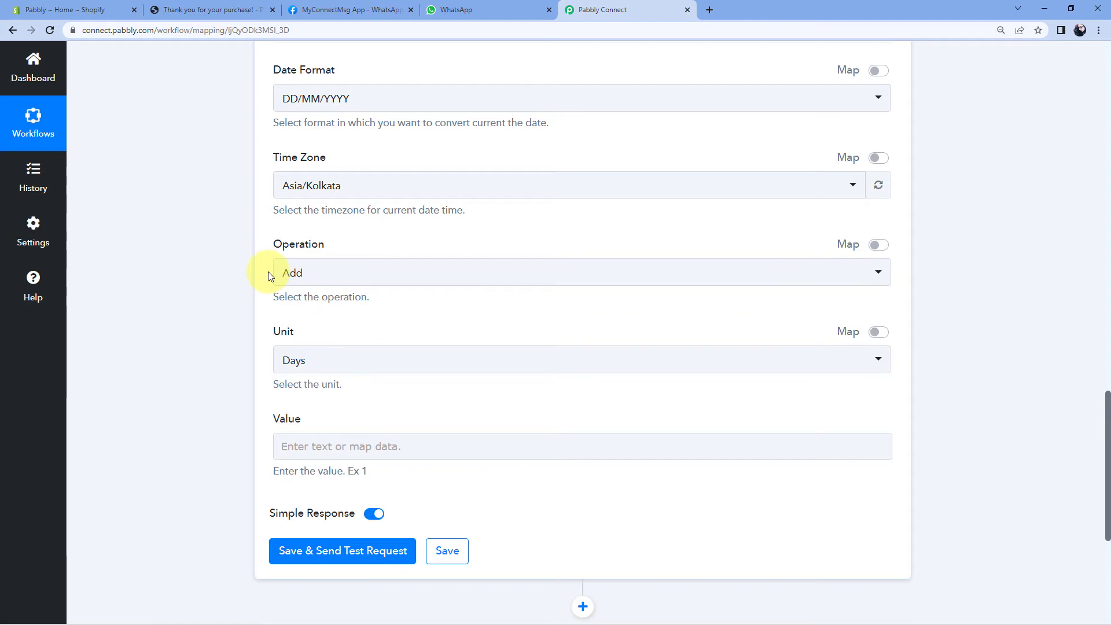
scroll(269, 272, "down", 1)
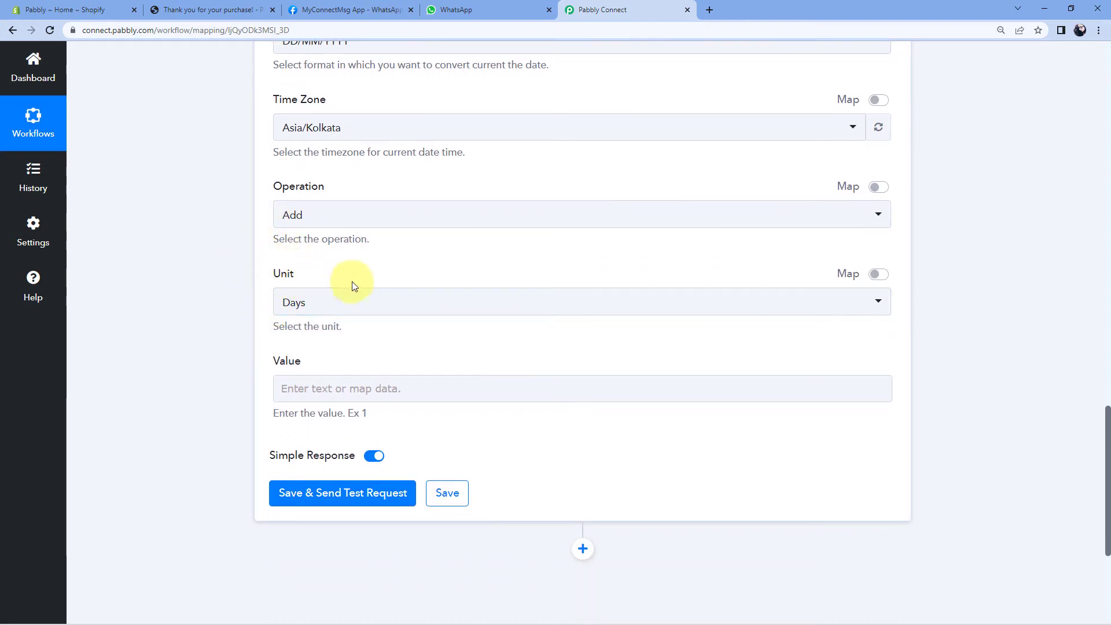
left_click(363, 306)
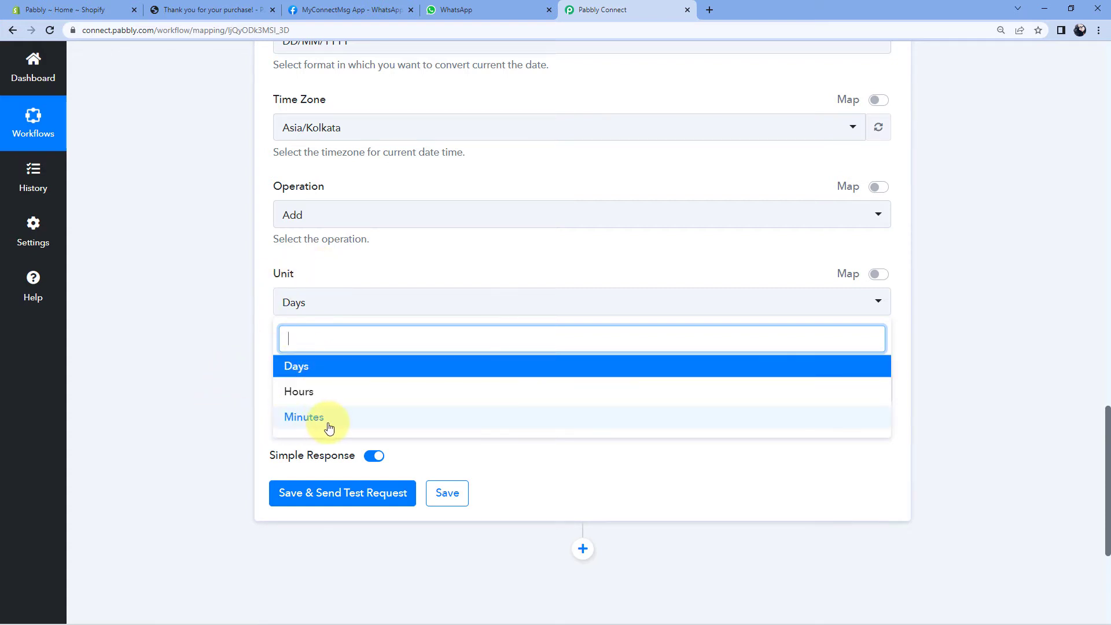
left_click(318, 367)
left_click(301, 388)
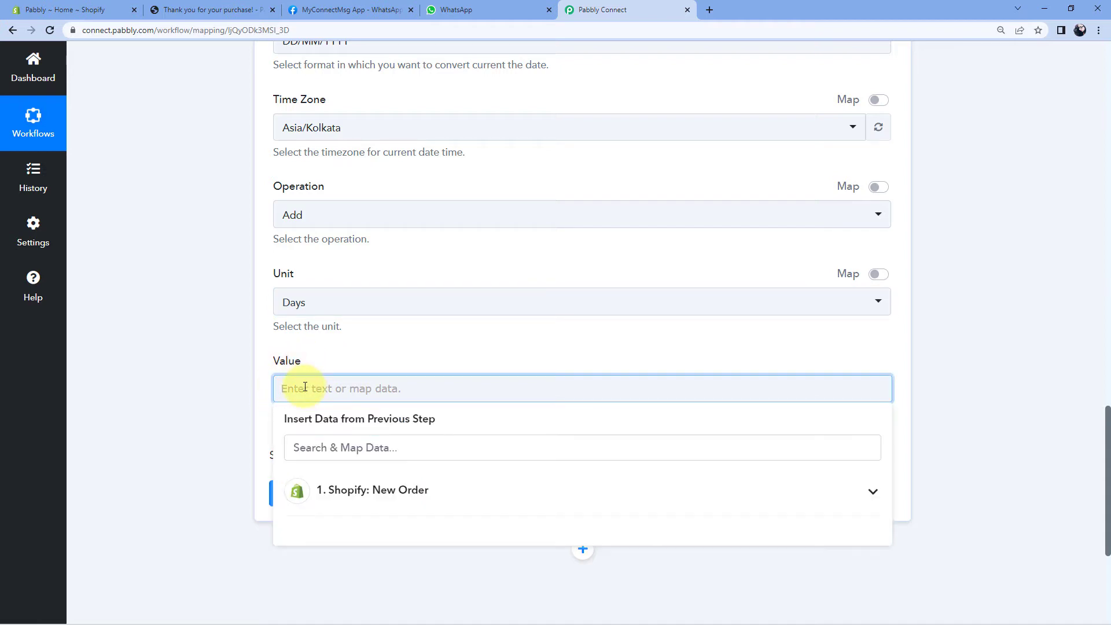
type("4")
Save the date step and send a test request, confirming it returns 03/07/2022.
left_click(322, 567)
left_click(354, 491)
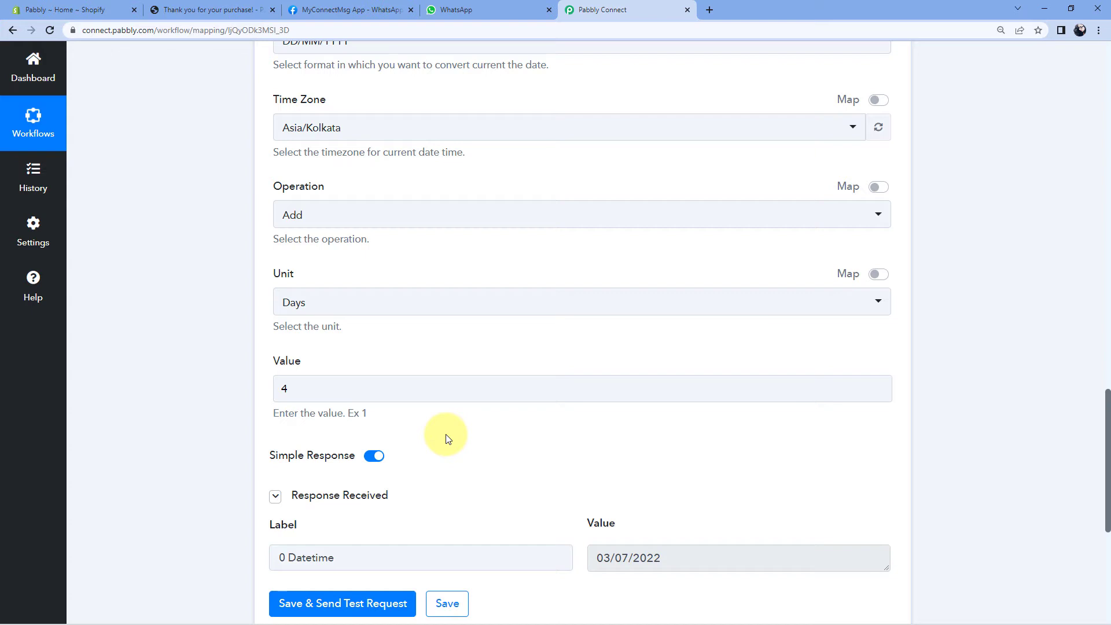
scroll(449, 439, "down", 2)
left_click(598, 443)
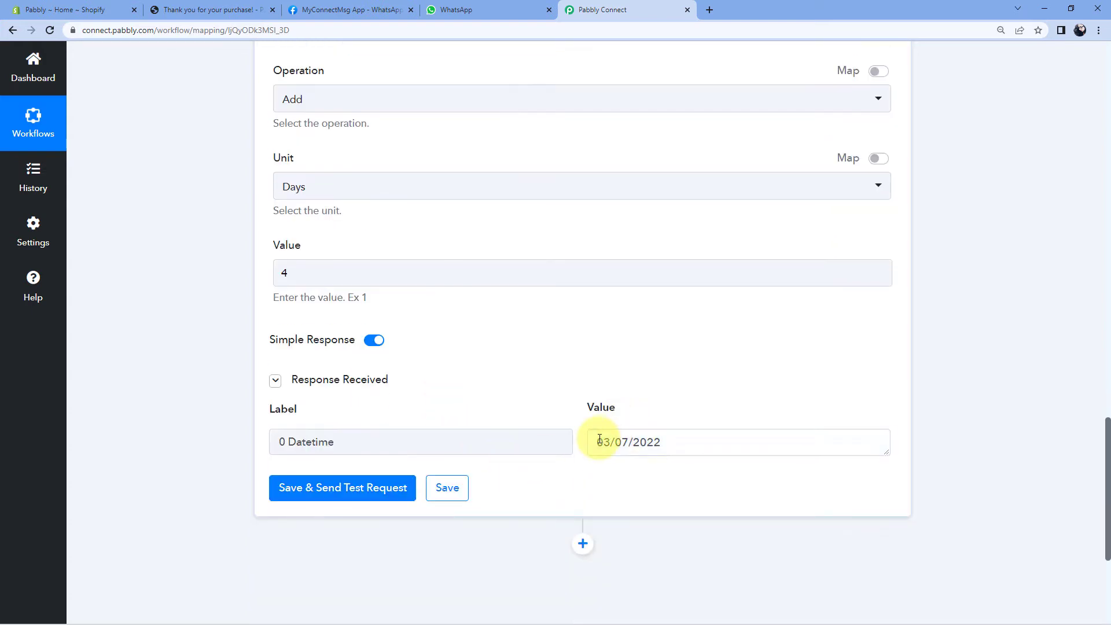
left_click_drag(599, 443, 665, 441)
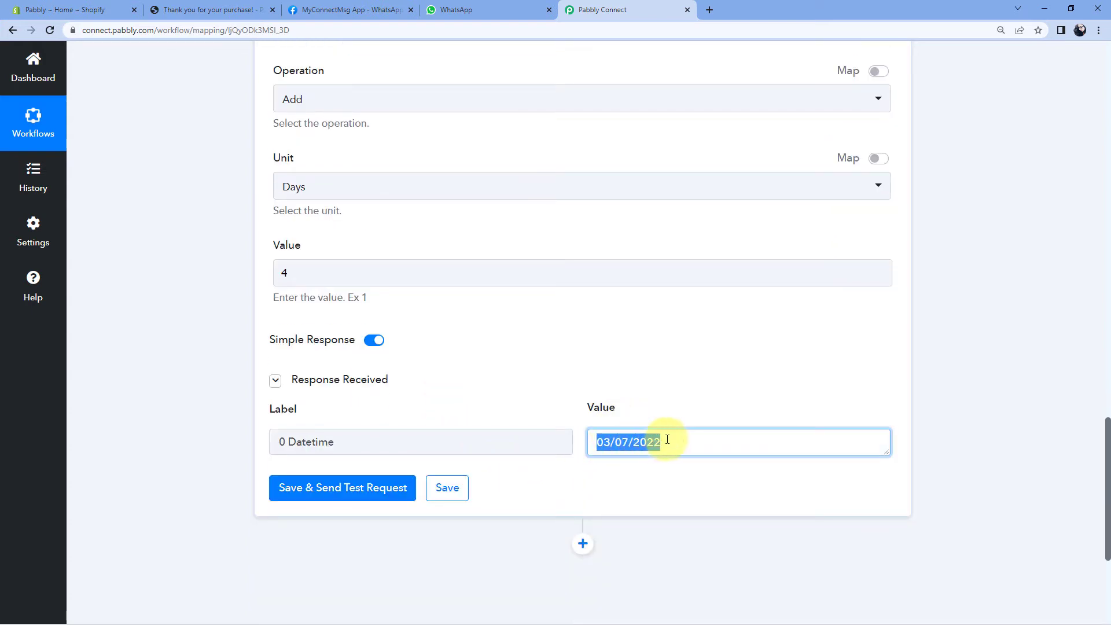
left_click(663, 411)
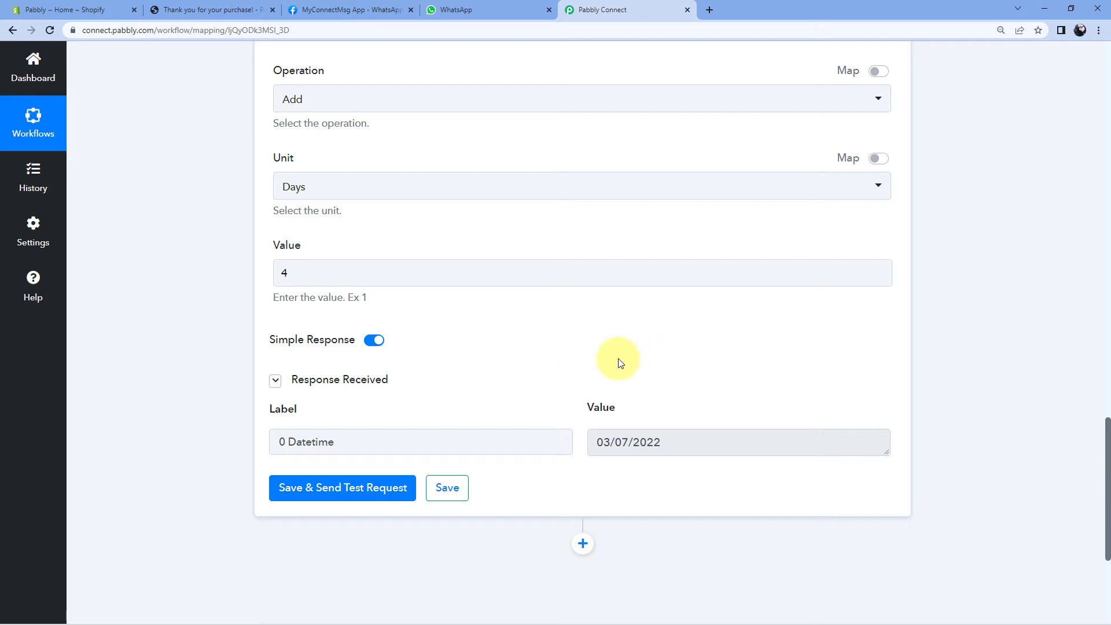
scroll(648, 365, "down", 1)
scroll(685, 405, "up", 3)
left_click(688, 449)
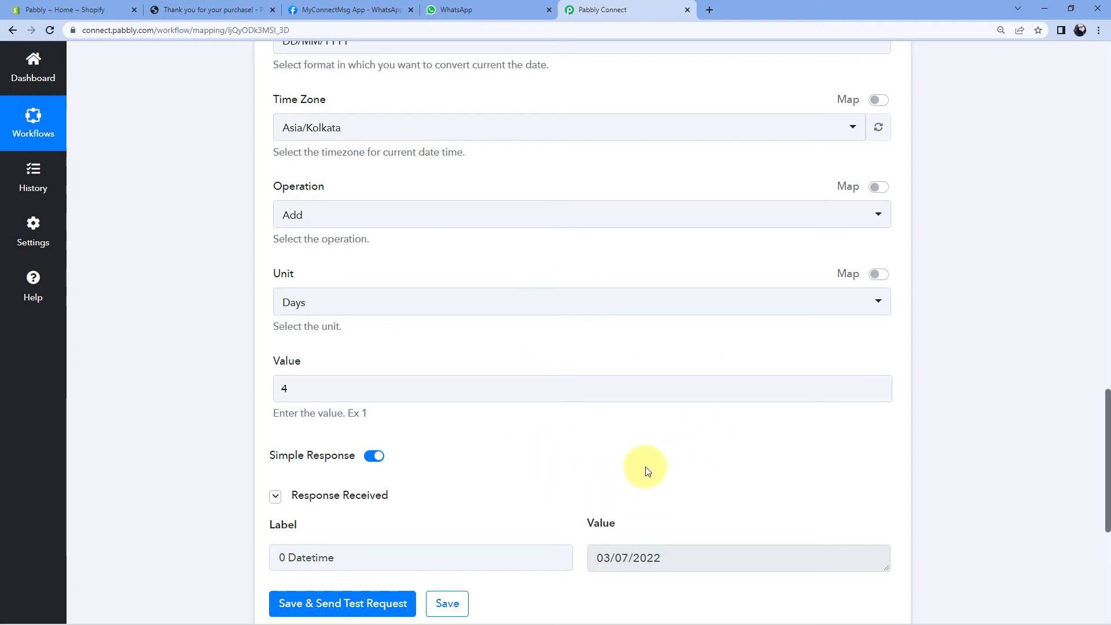
Add a WhatsApp Cloud API action with Send Template Message as its event, and start a new connection.
scroll(976, 311, "down", 6)
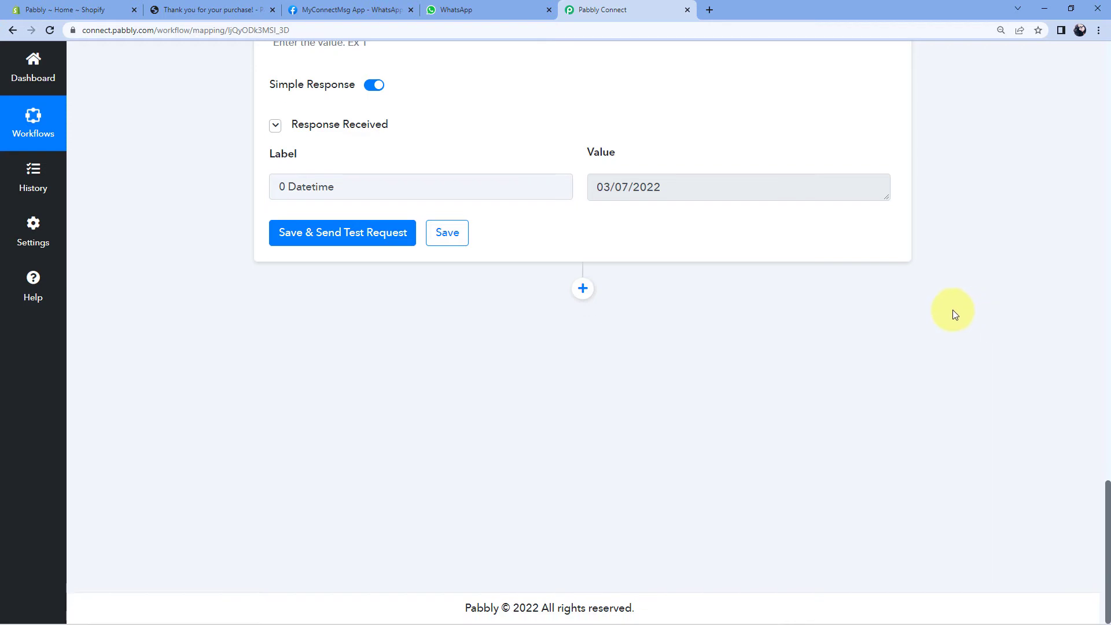
left_click(582, 289)
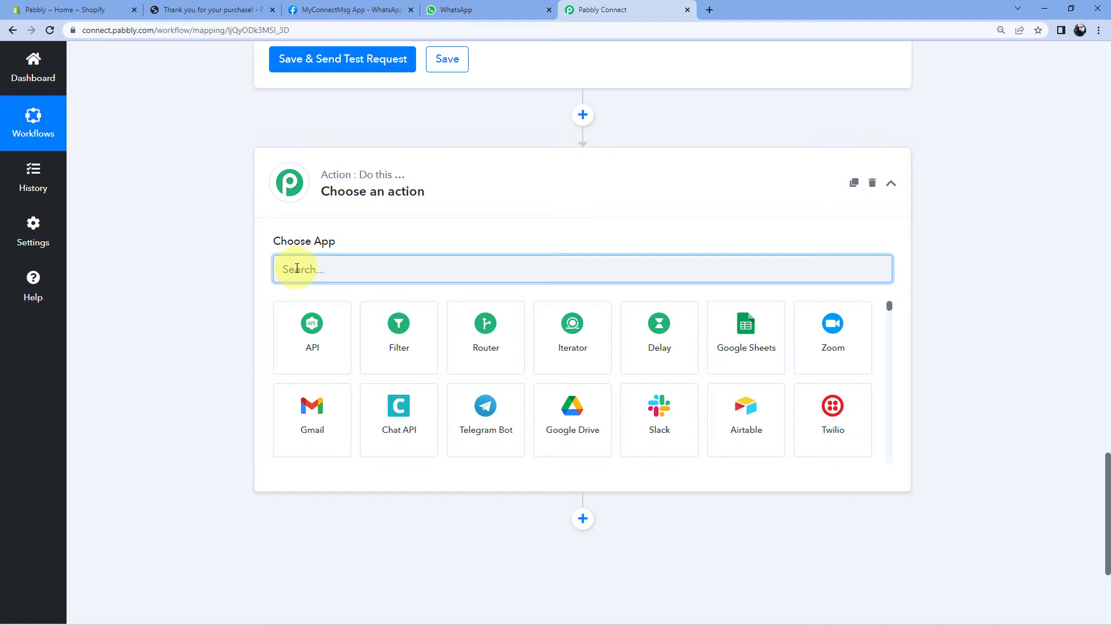
type("WhatsAp")
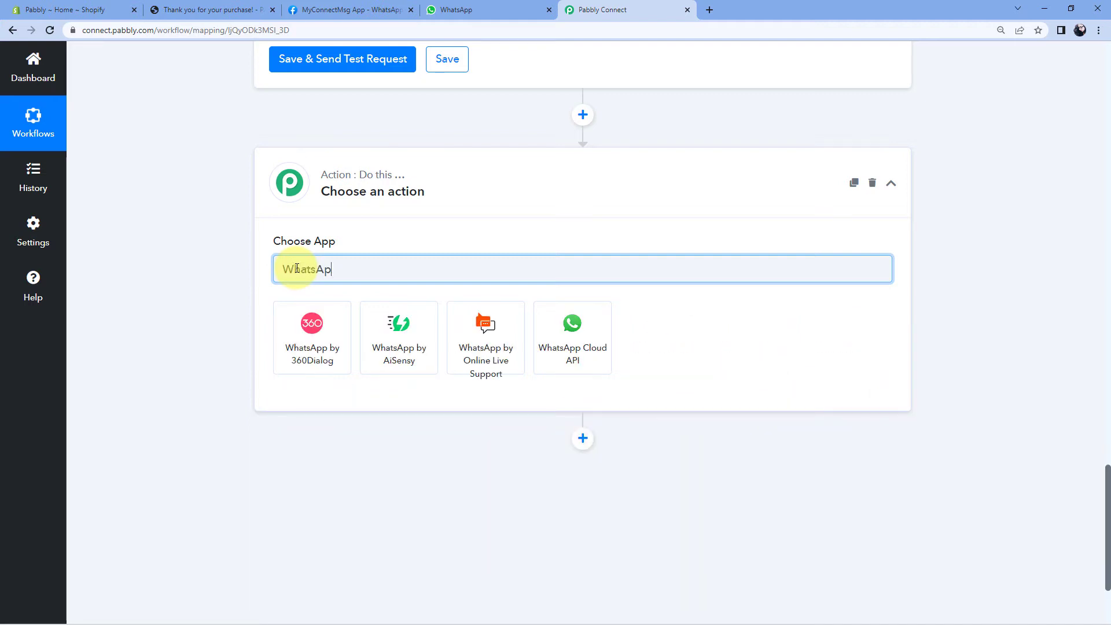
type("p")
left_click(541, 321)
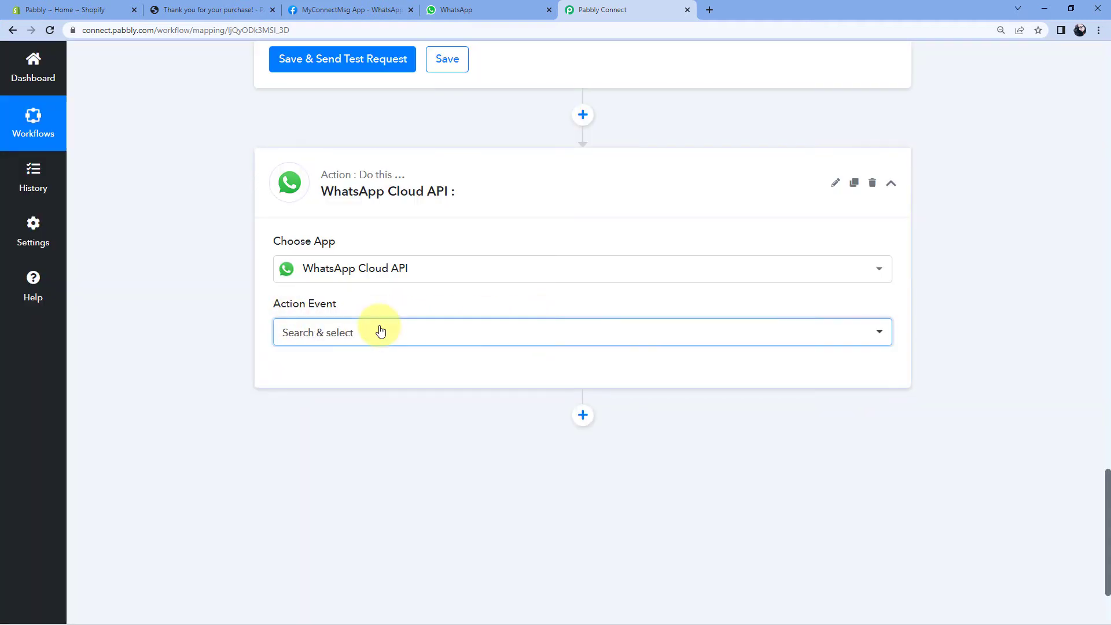
left_click(380, 331)
left_click(316, 405)
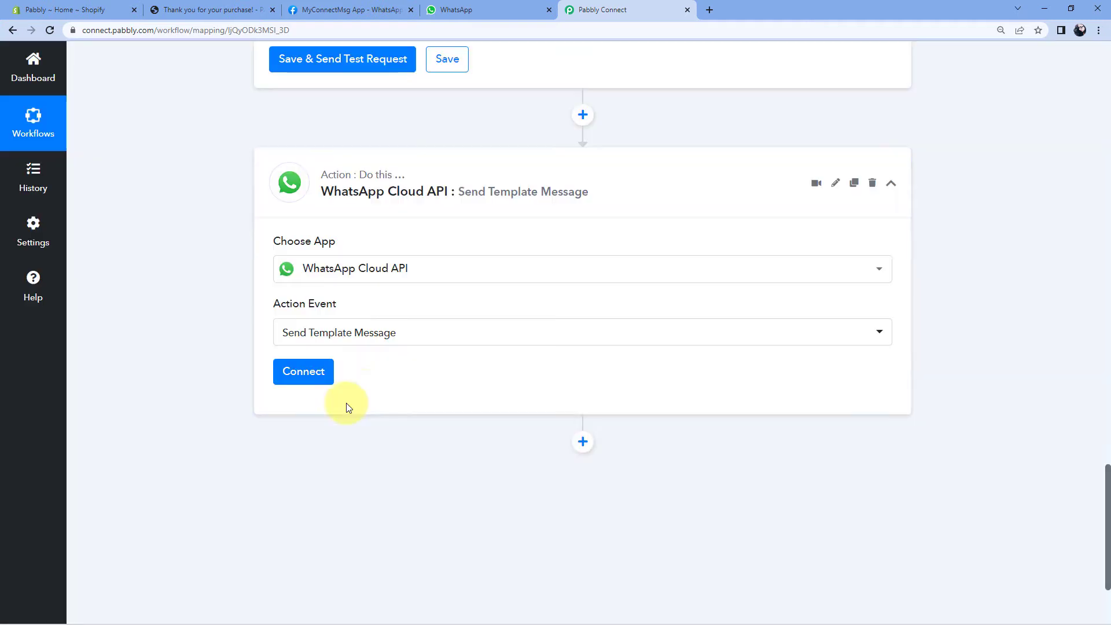
left_click(308, 373)
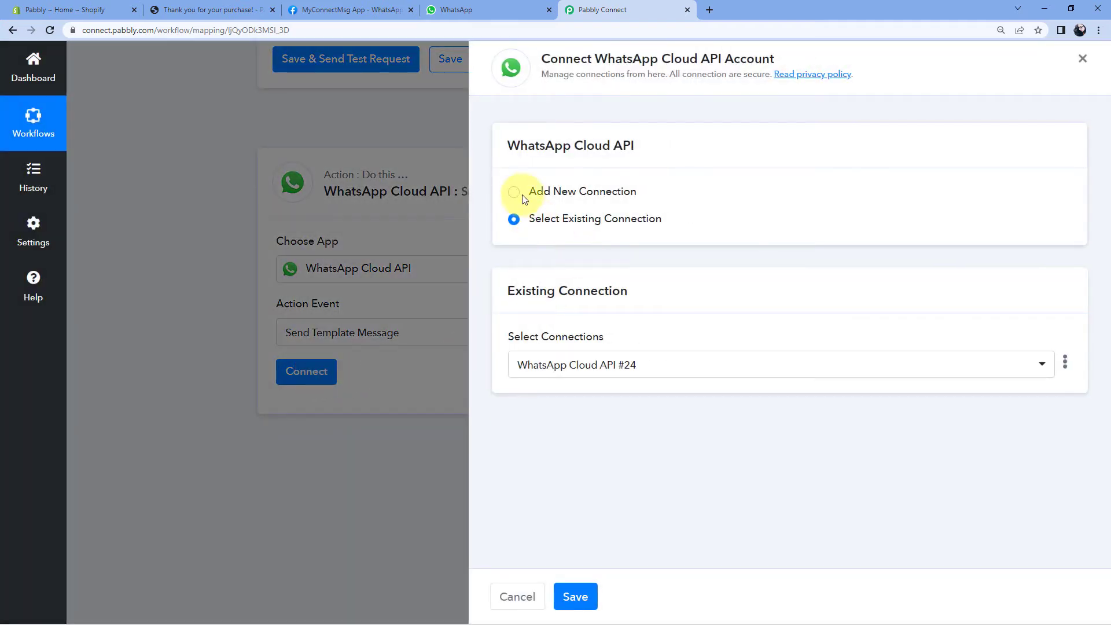
left_click(515, 193)
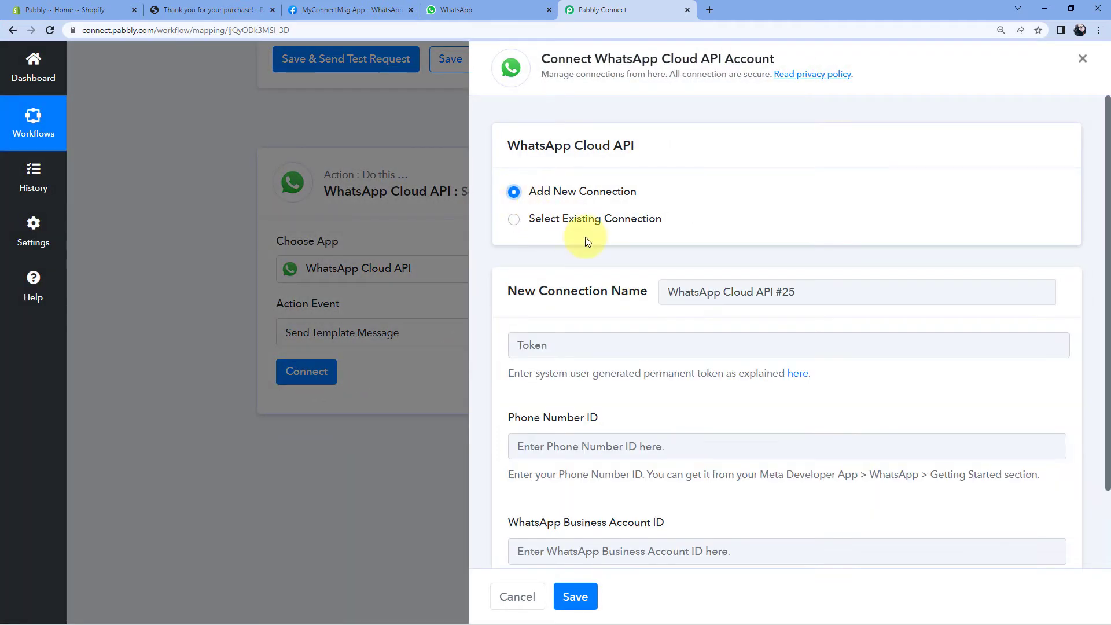
Review the Add New Connection fields, then switch to the MyConnectMsg App page on Meta for Developers.
scroll(588, 184, "down", 1)
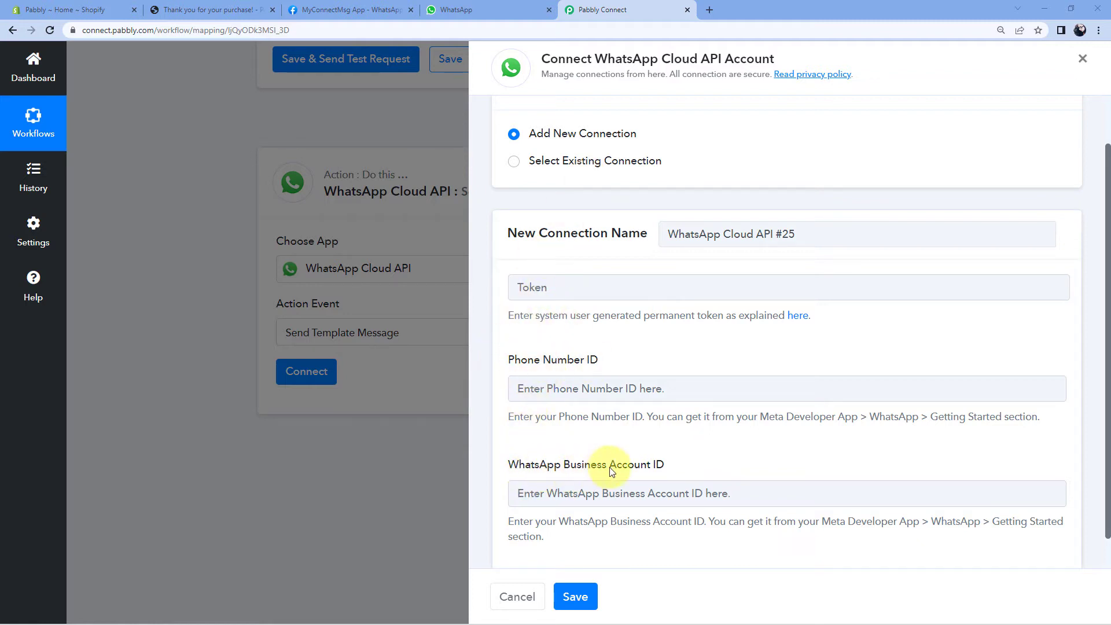
scroll(631, 217, "up", 1)
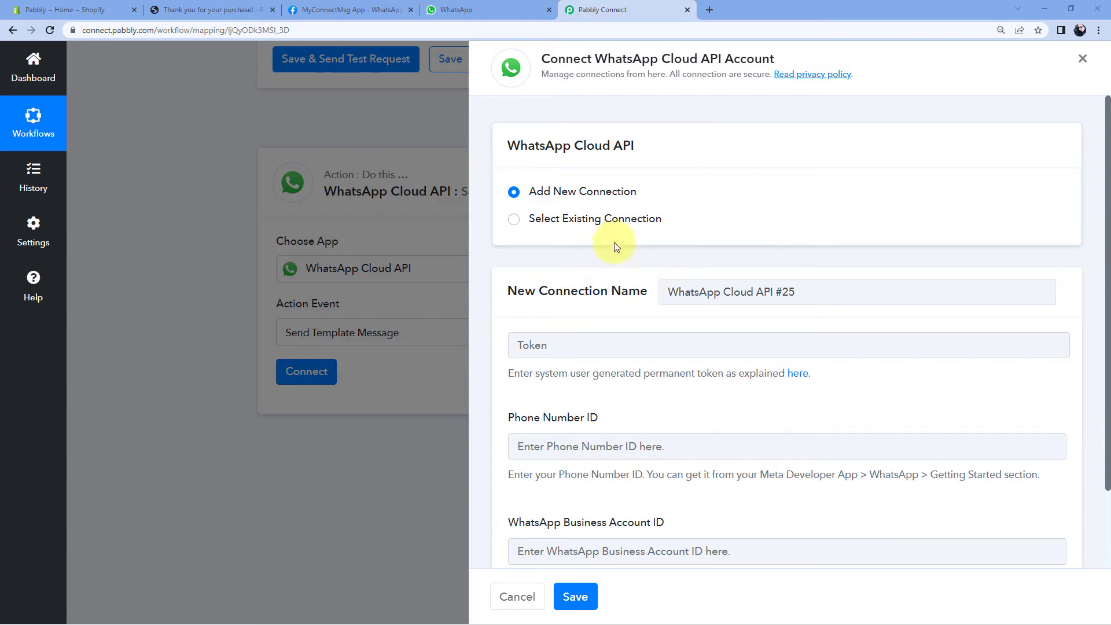
left_click(346, 10)
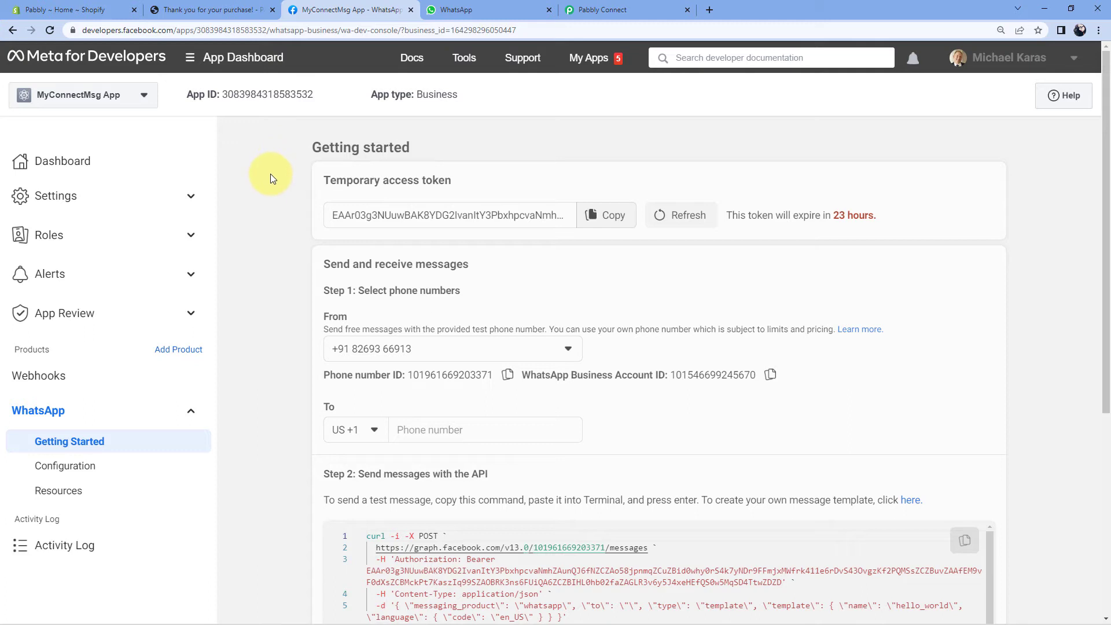
left_click_drag(323, 180, 454, 192)
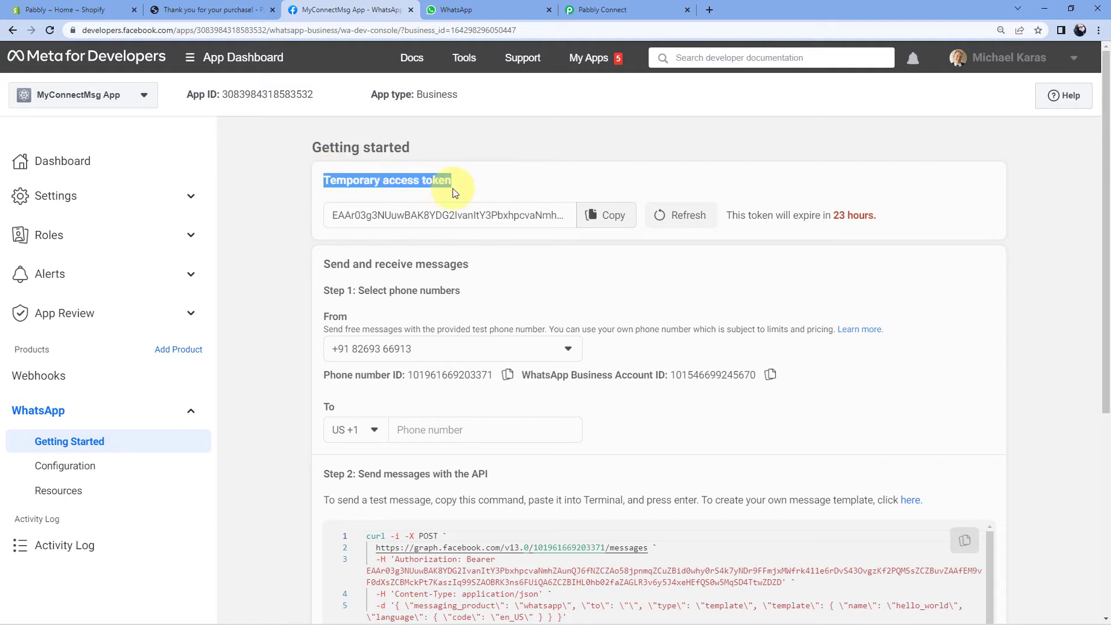
left_click_drag(324, 375, 403, 376)
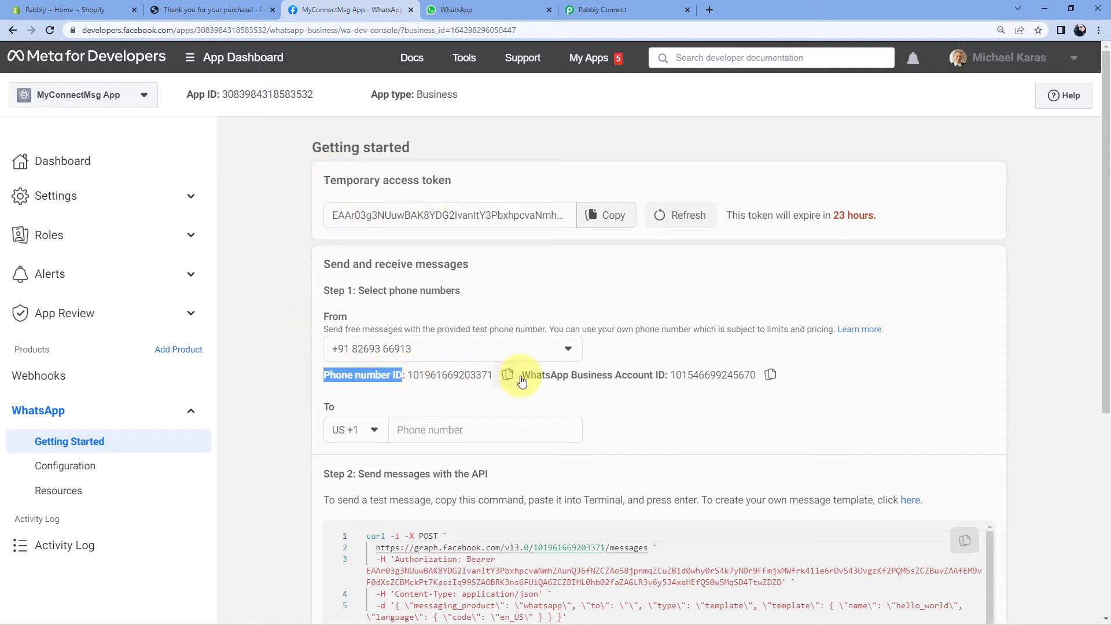
left_click_drag(522, 375, 669, 375)
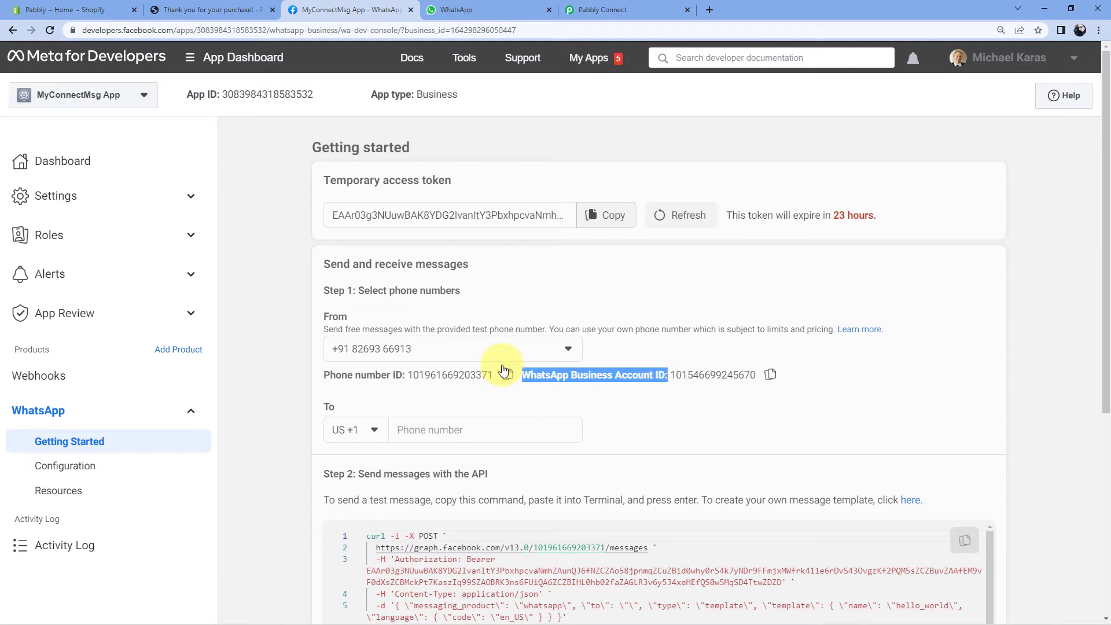
left_click(471, 376)
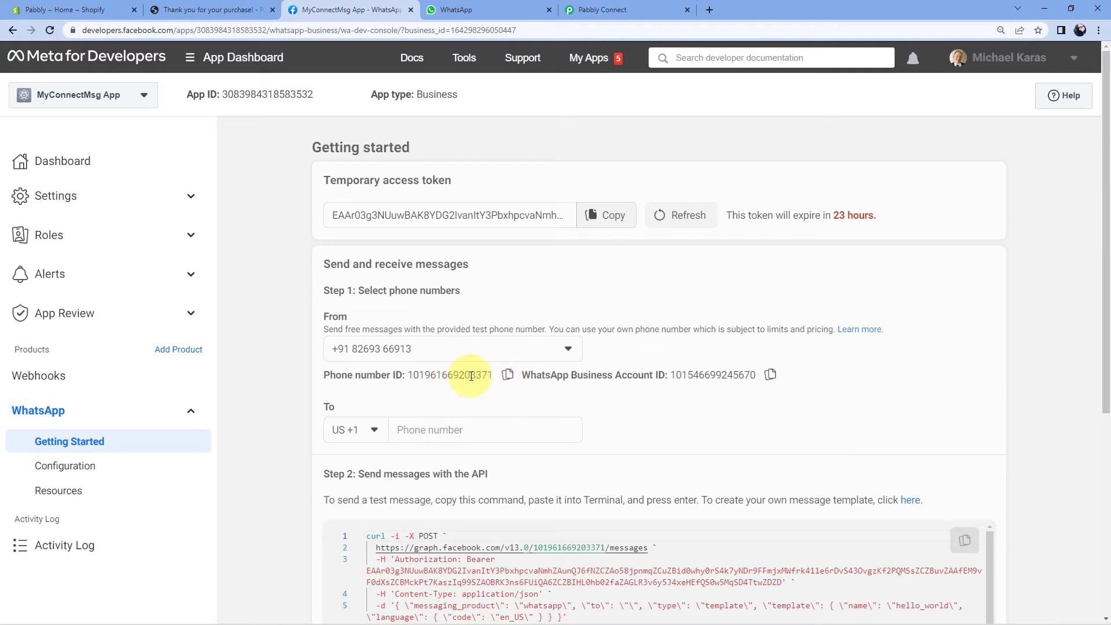
Paste the copied Phone Number ID into the Pabbly connection form.
left_click(596, 13)
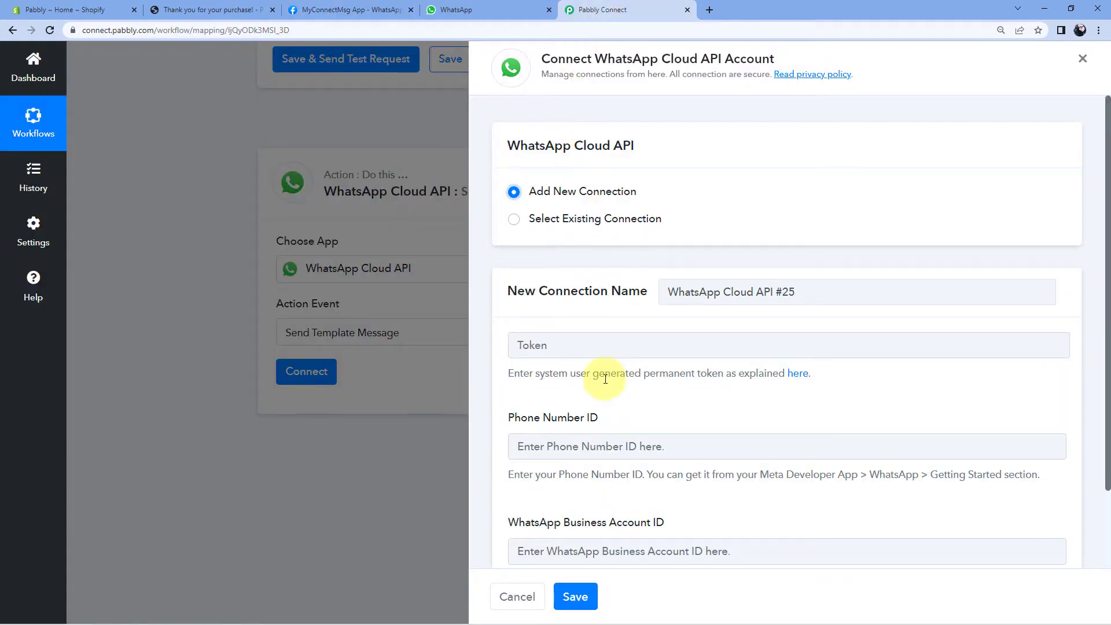
scroll(556, 432, "down", 2)
left_click(524, 352)
right_click(531, 351)
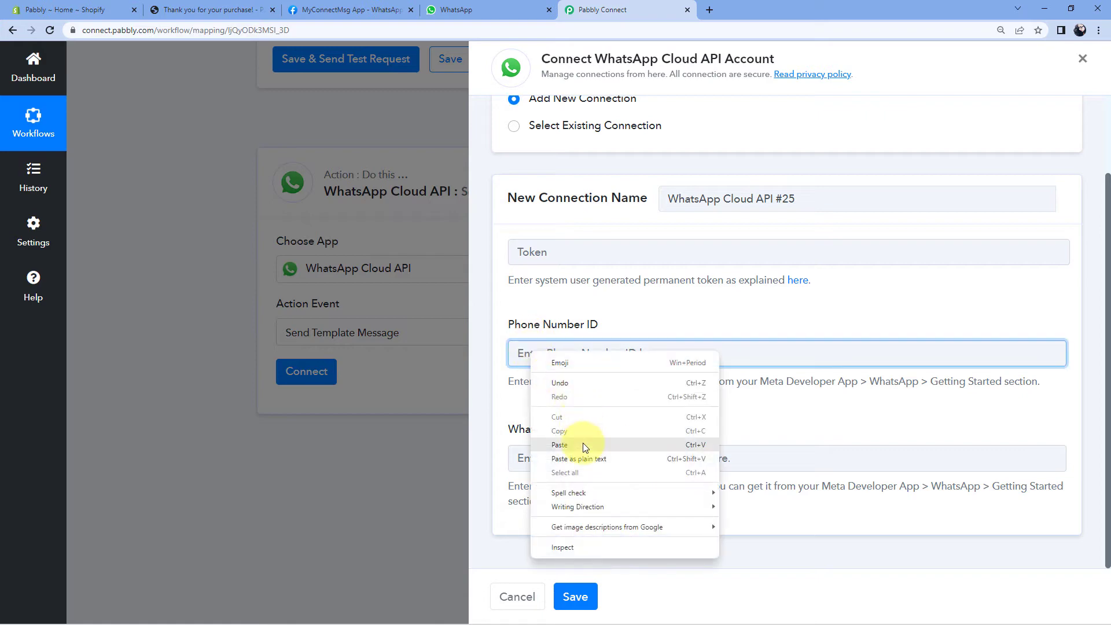
left_click(559, 445)
Copy the WhatsApp Business Account ID from Meta and paste it into the connection form.
left_click(347, 10)
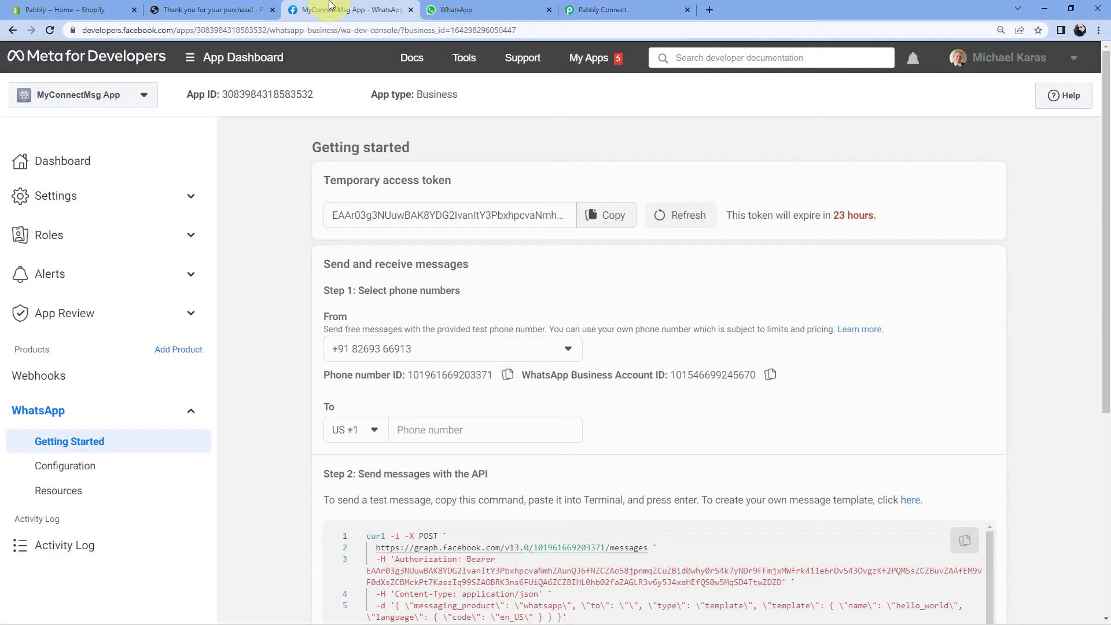
left_click(770, 375)
left_click(602, 10)
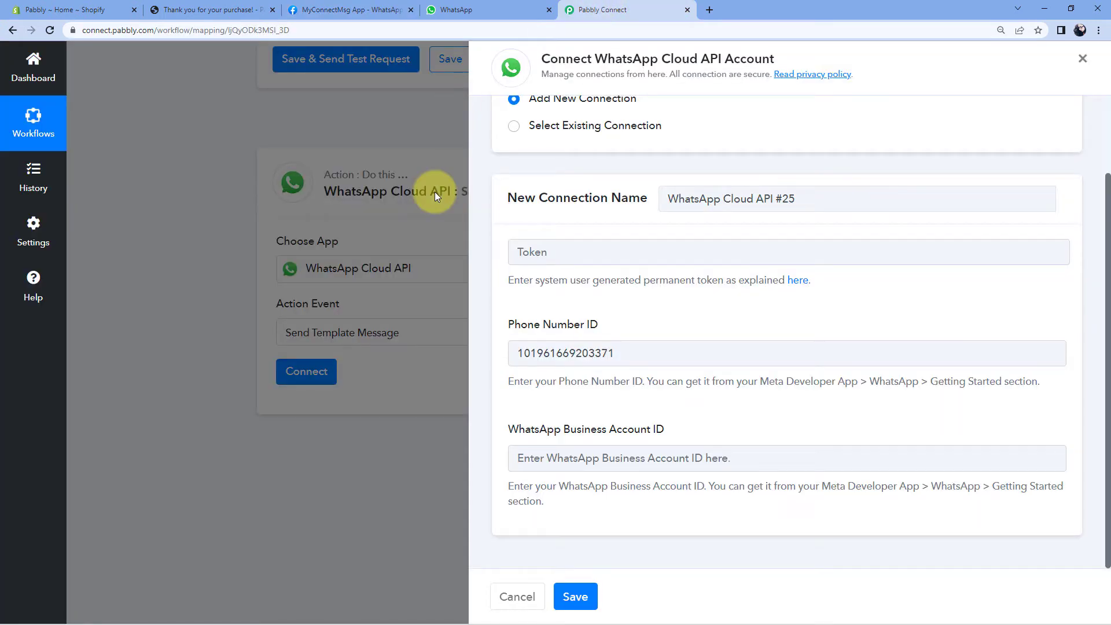
right_click(541, 458)
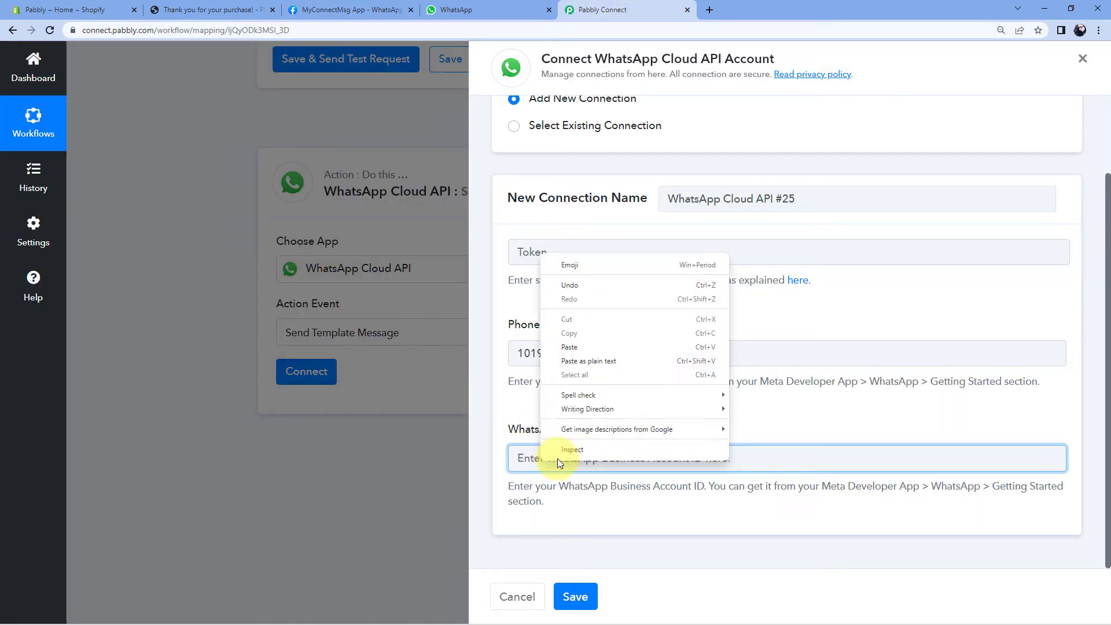
left_click(584, 346)
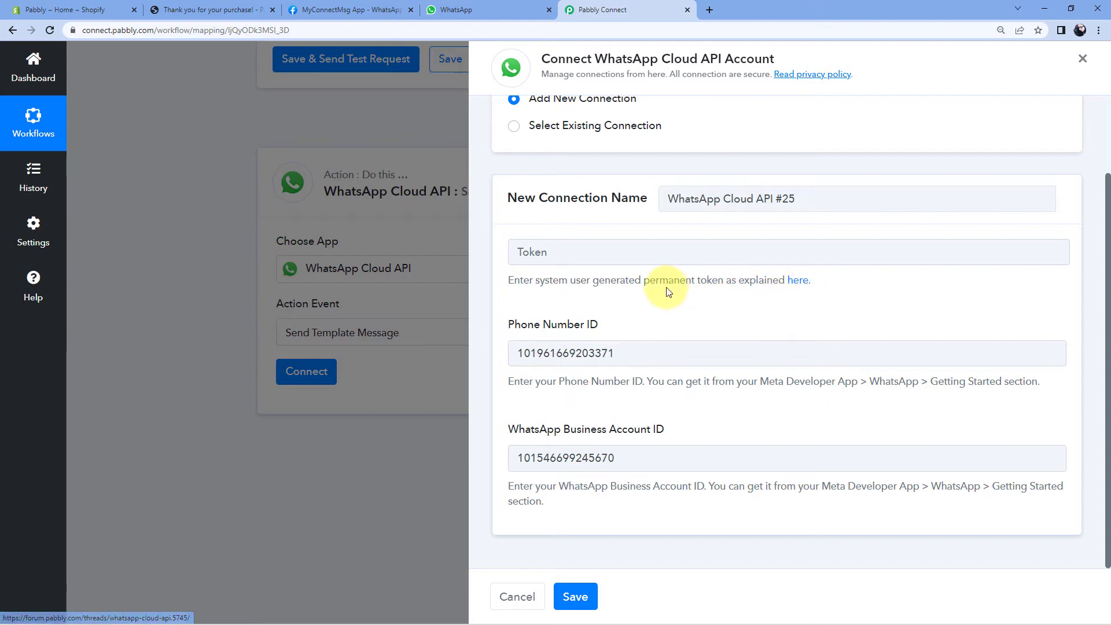
Look over the Temporary access token section on Meta's page, then return to the connection form.
left_click(350, 9)
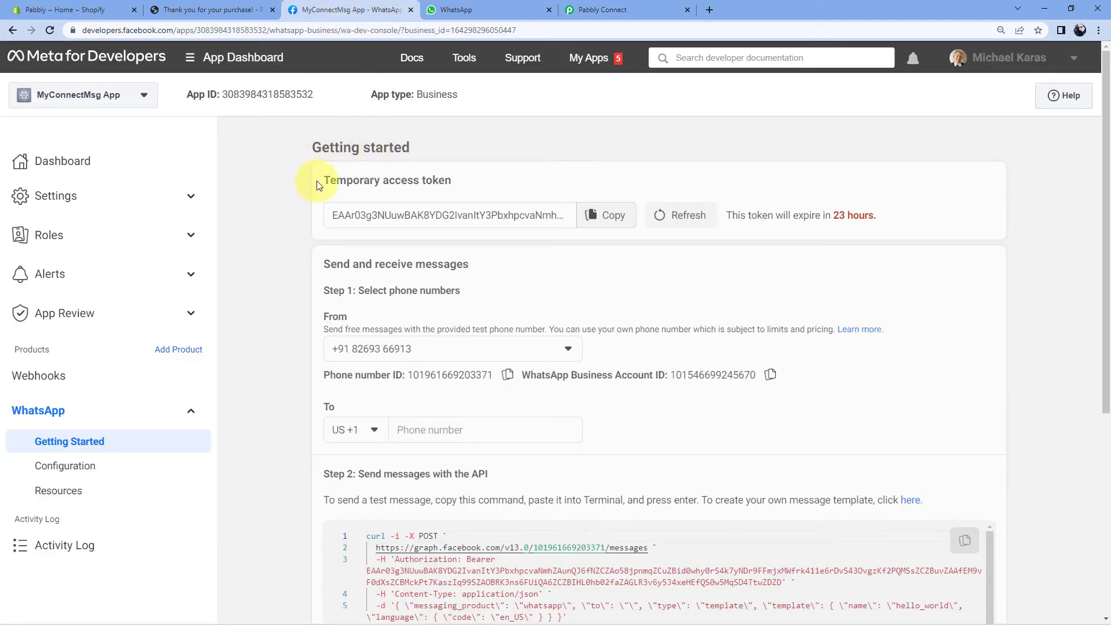
left_click_drag(317, 184, 456, 181)
left_click(460, 182)
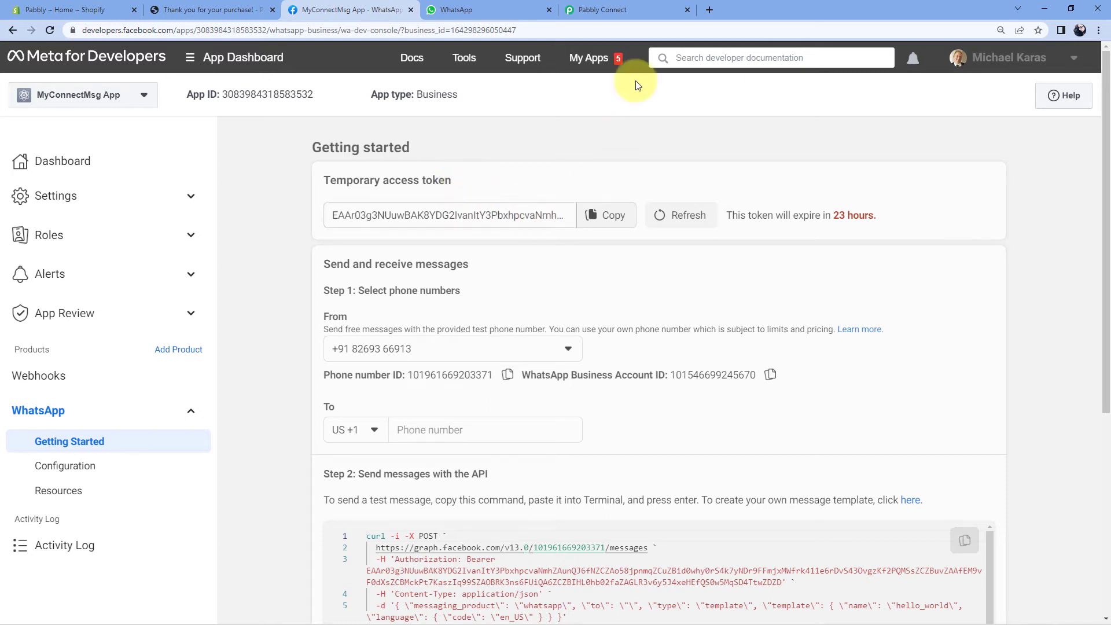
left_click(618, 10)
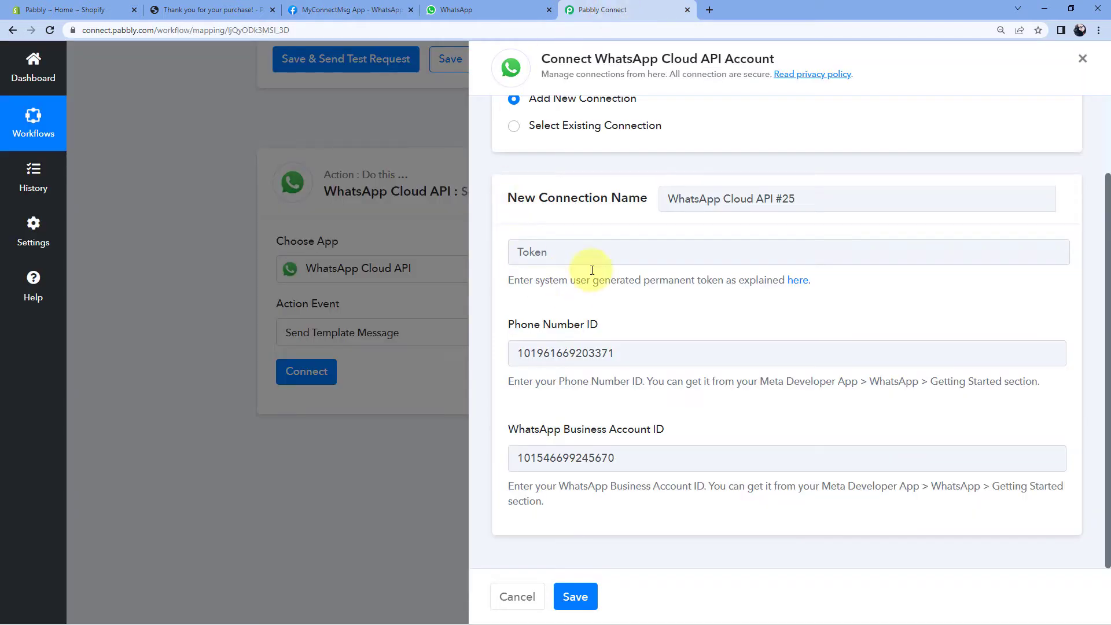
left_click(798, 287)
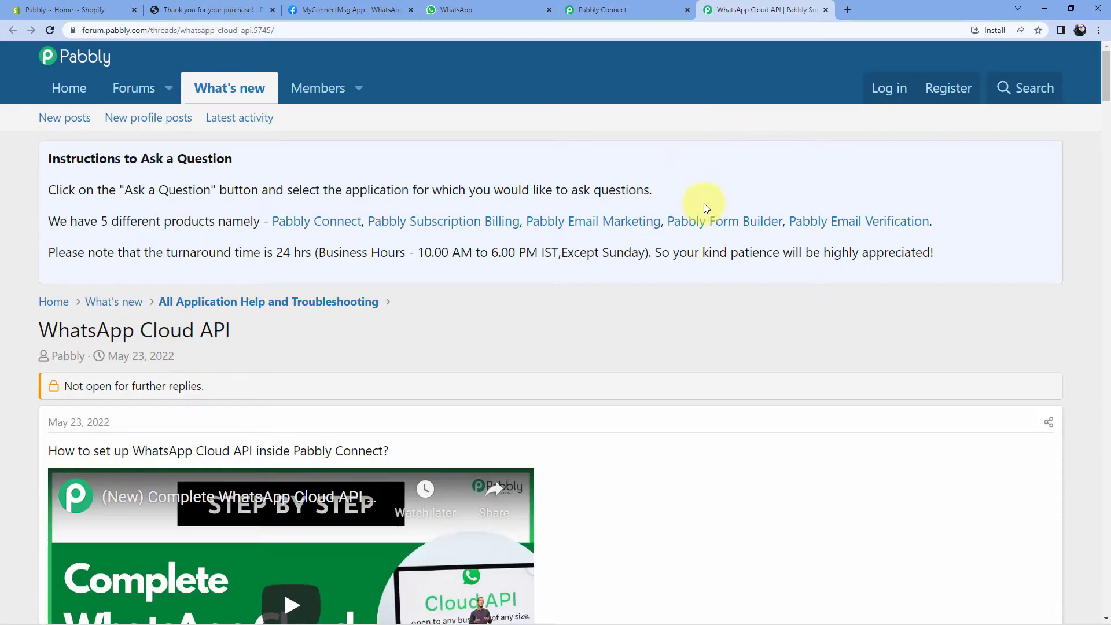
scroll(685, 162, "down", 5)
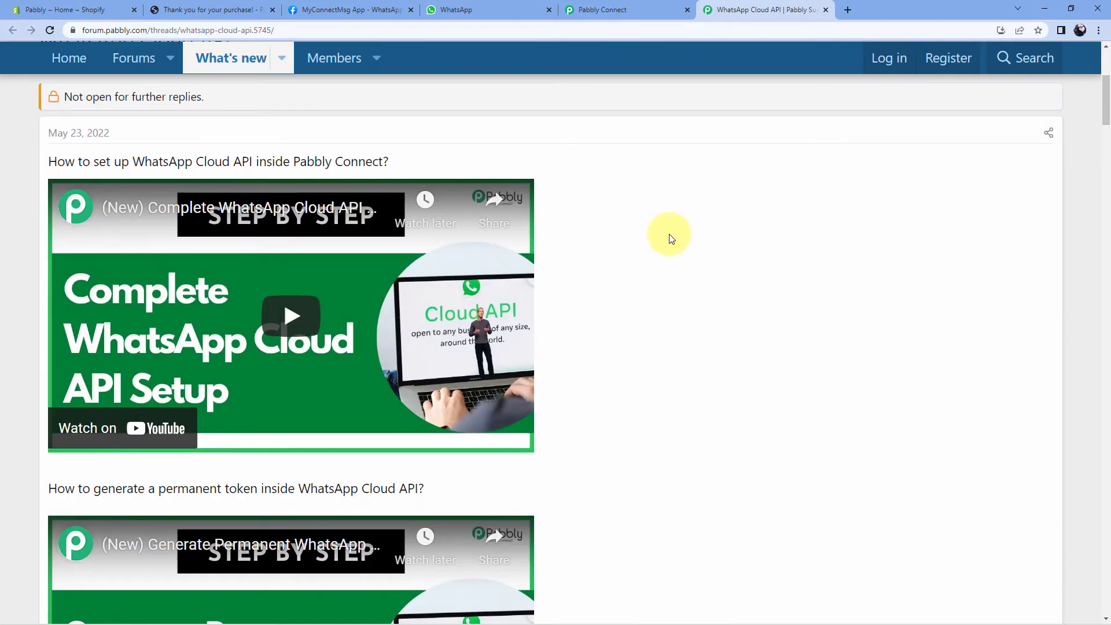
scroll(670, 237, "down", 2)
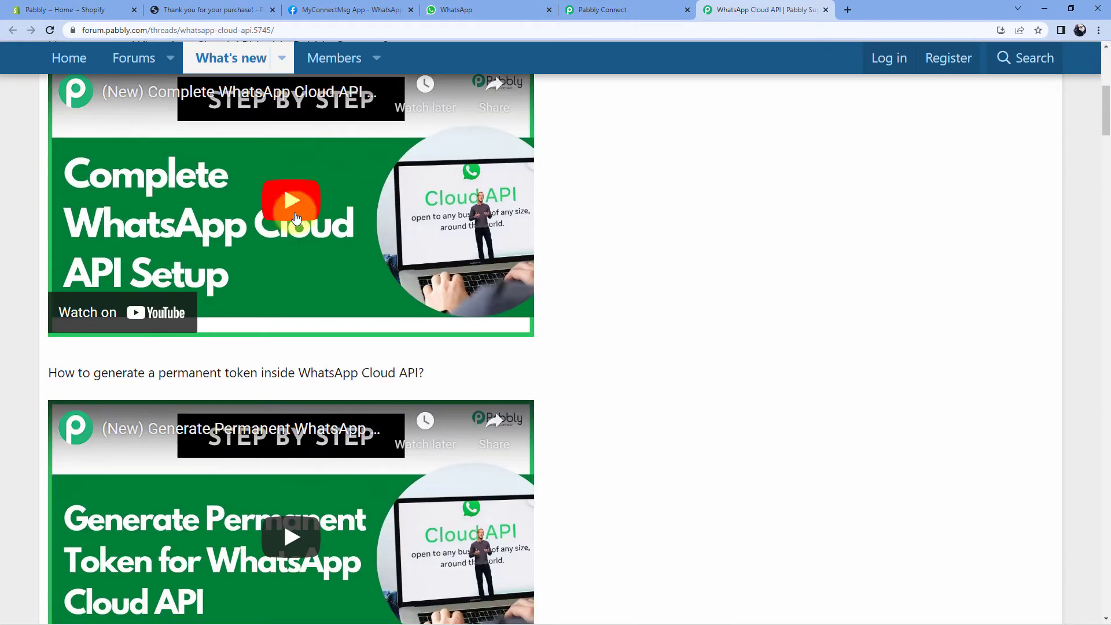
scroll(298, 255, "down", 3)
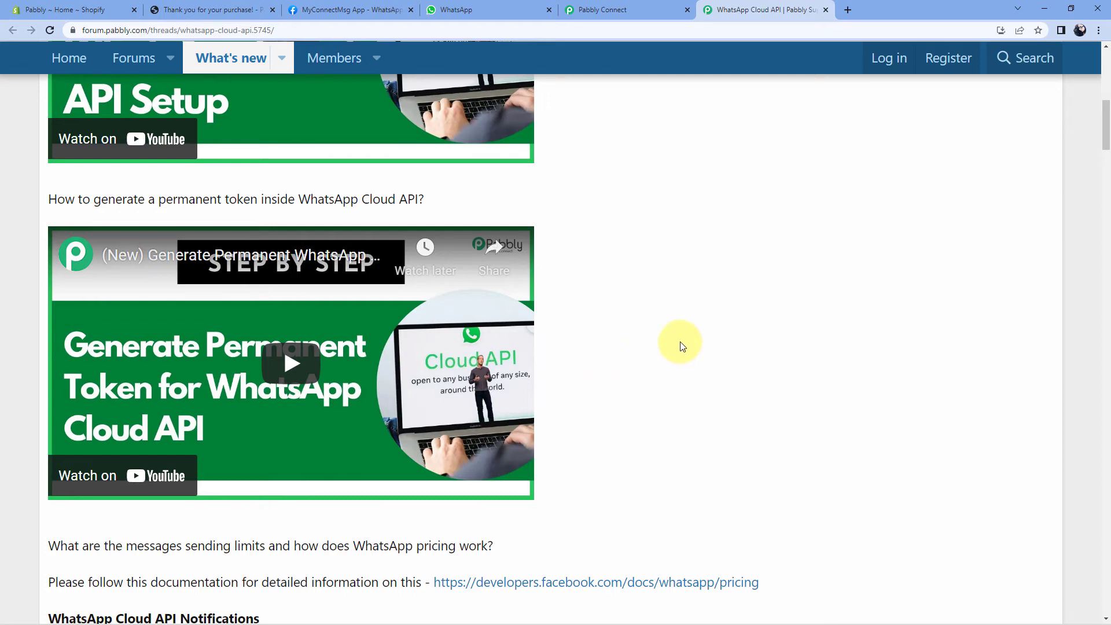
left_click(615, 12)
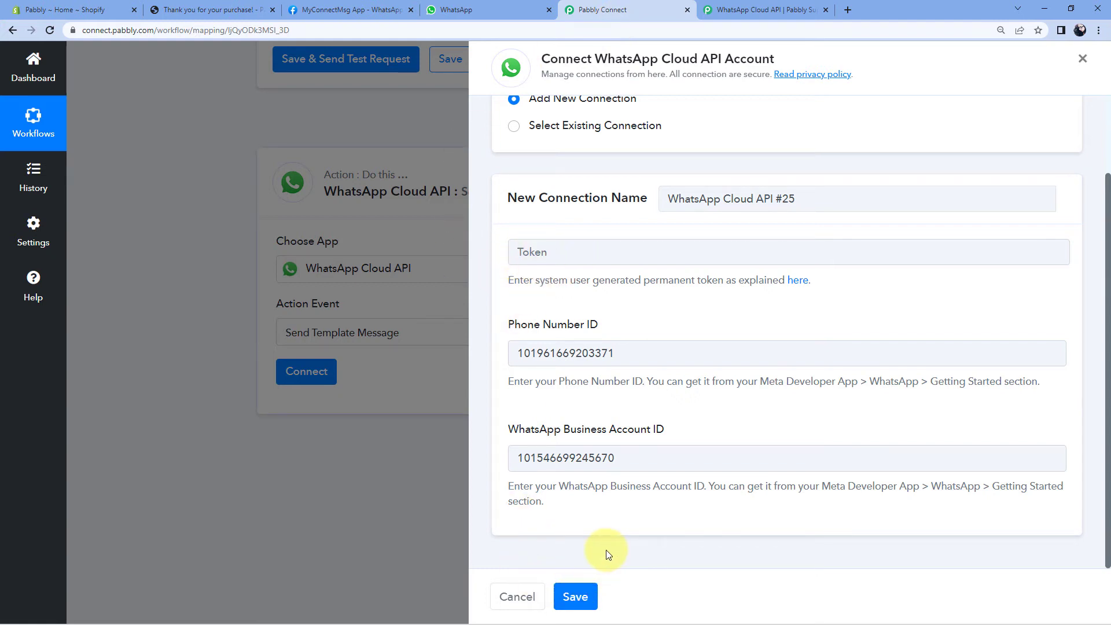
Use the existing WhatsApp Cloud API #24 connection for the WhatsApp step and save it.
left_click(515, 128)
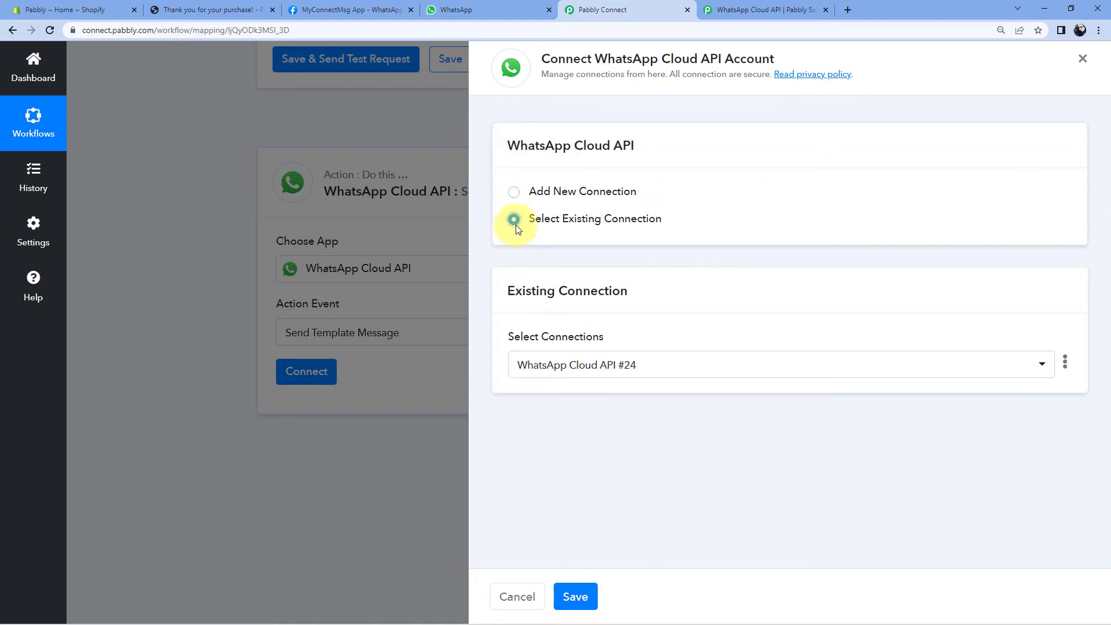
left_click(592, 594)
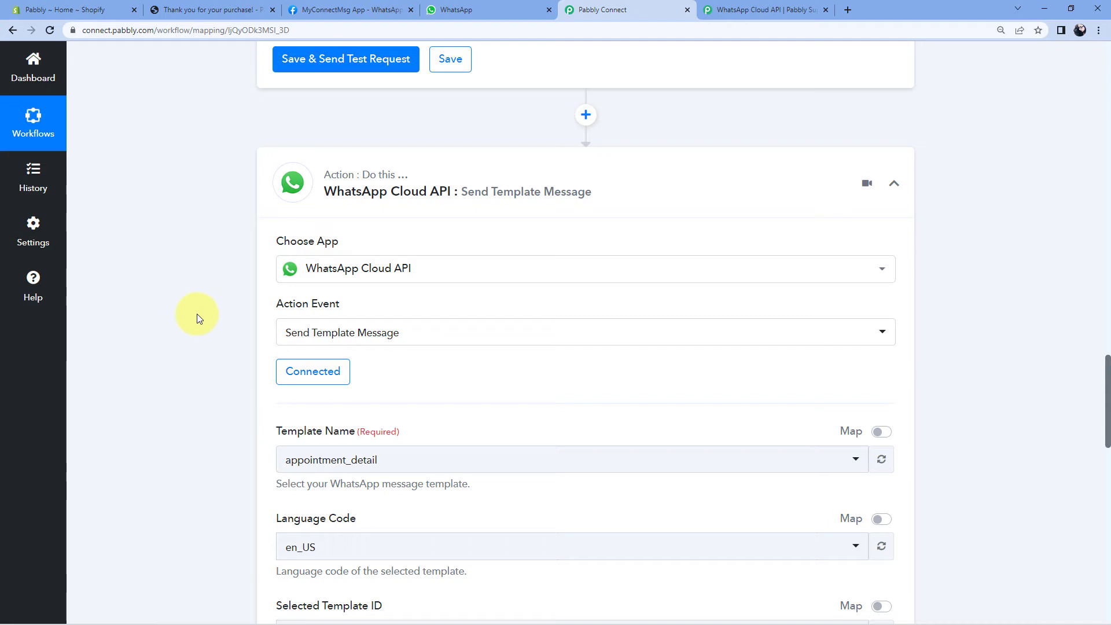
scroll(200, 314, "down", 4)
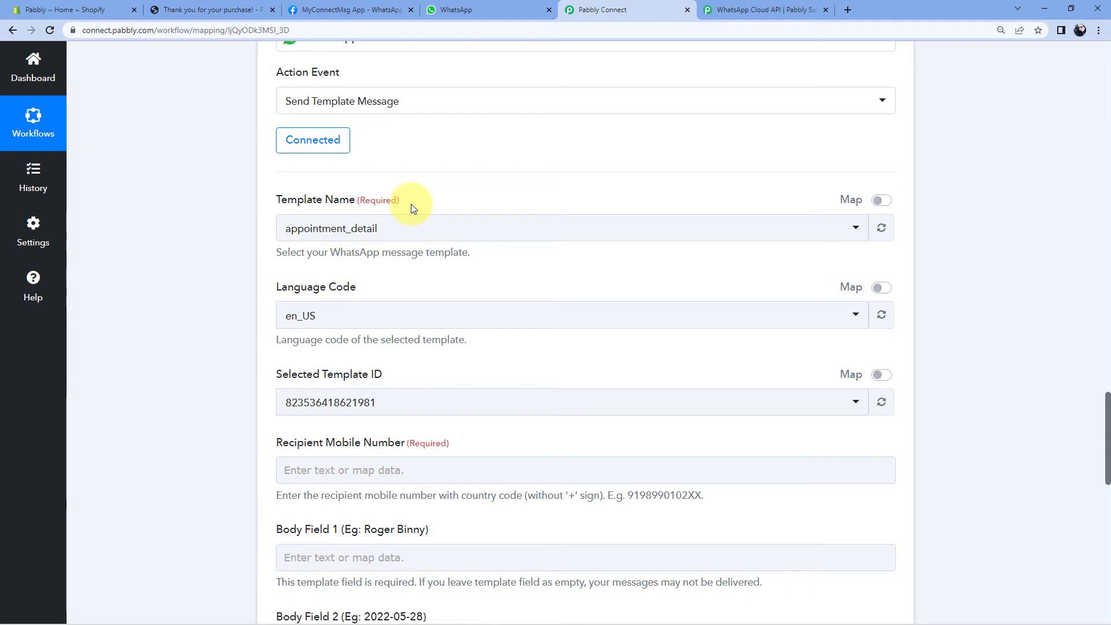
Browse the Template Name list, then return to Meta's Getting Started page.
left_click(451, 221)
scroll(276, 254, "down", 2)
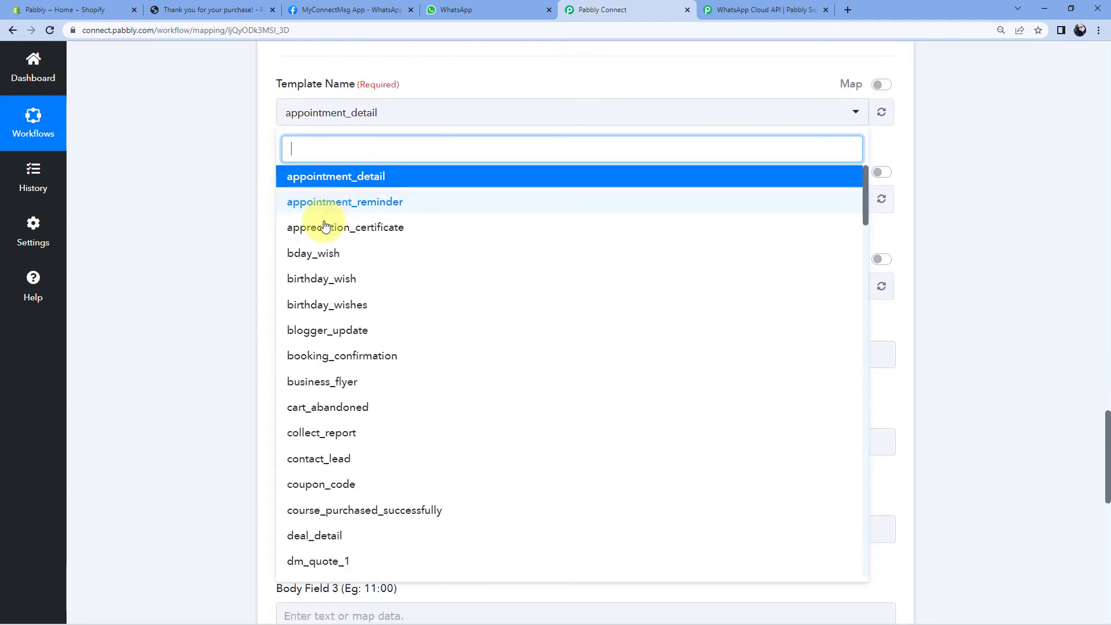
scroll(336, 237, "down", 4)
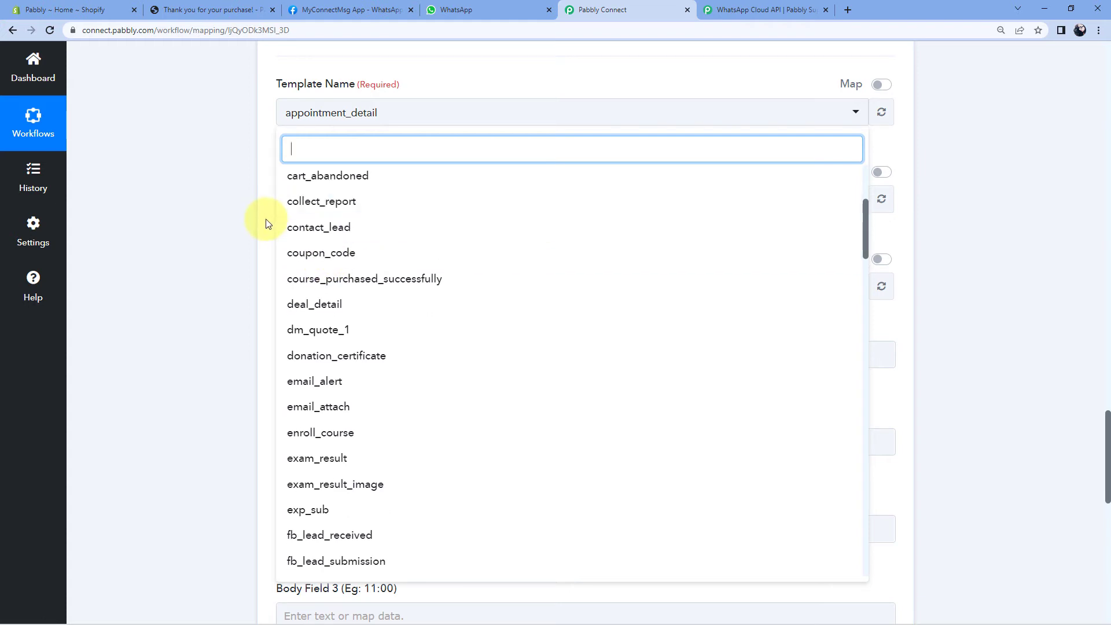
left_click(351, 11)
scroll(291, 163, "down", 3)
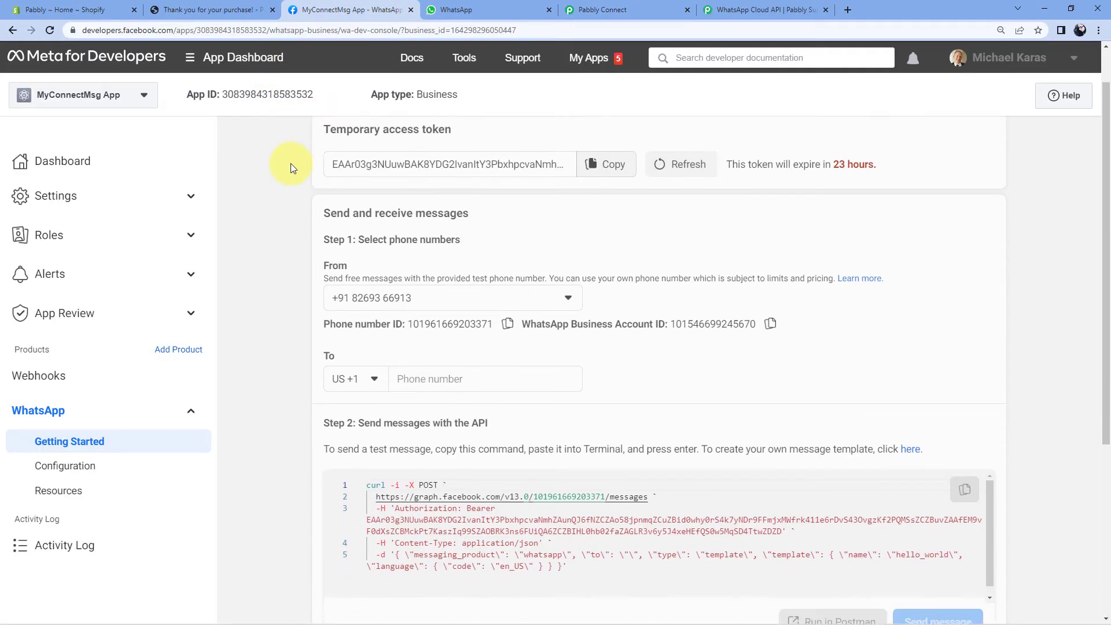
Open the WhatsApp Message templates list from the Getting Started page.
scroll(291, 168, "down", 1)
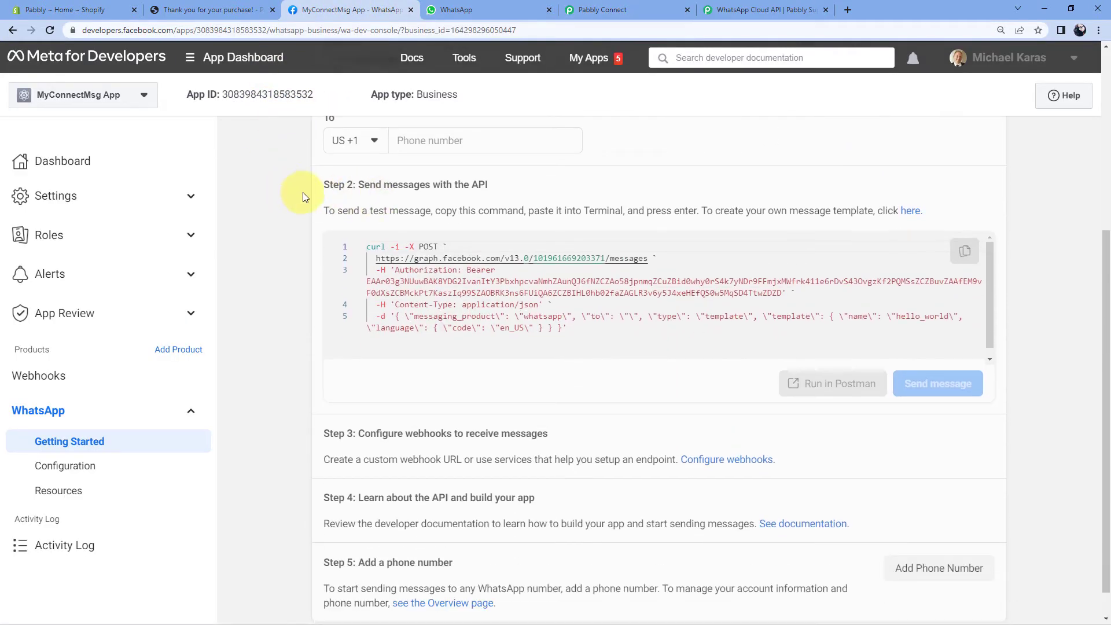
left_click(911, 213)
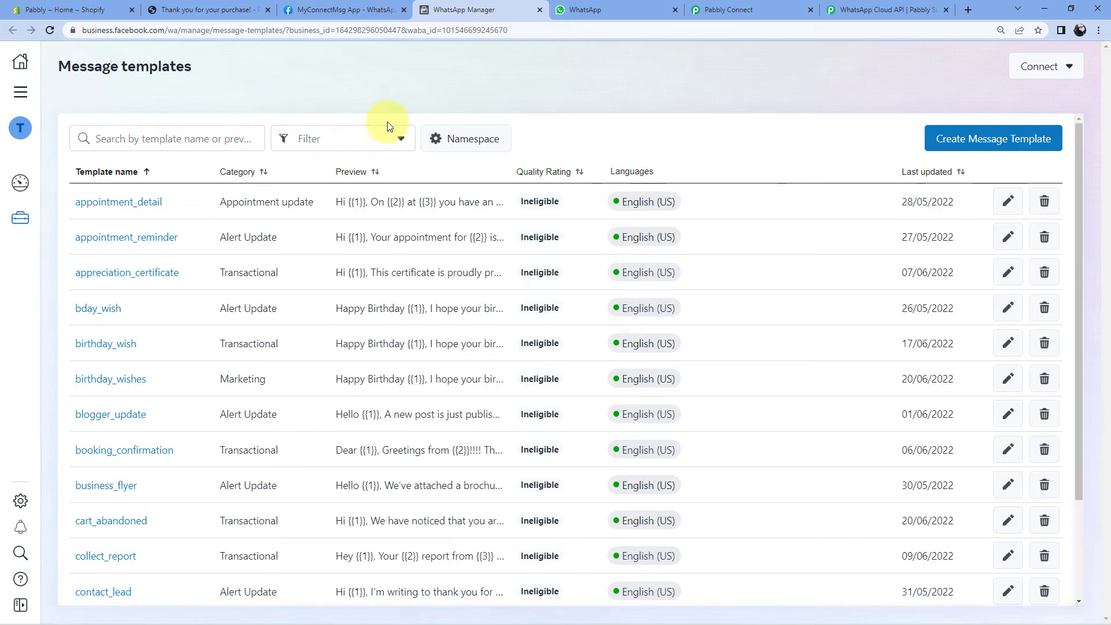
scroll(331, 169, "down", 10)
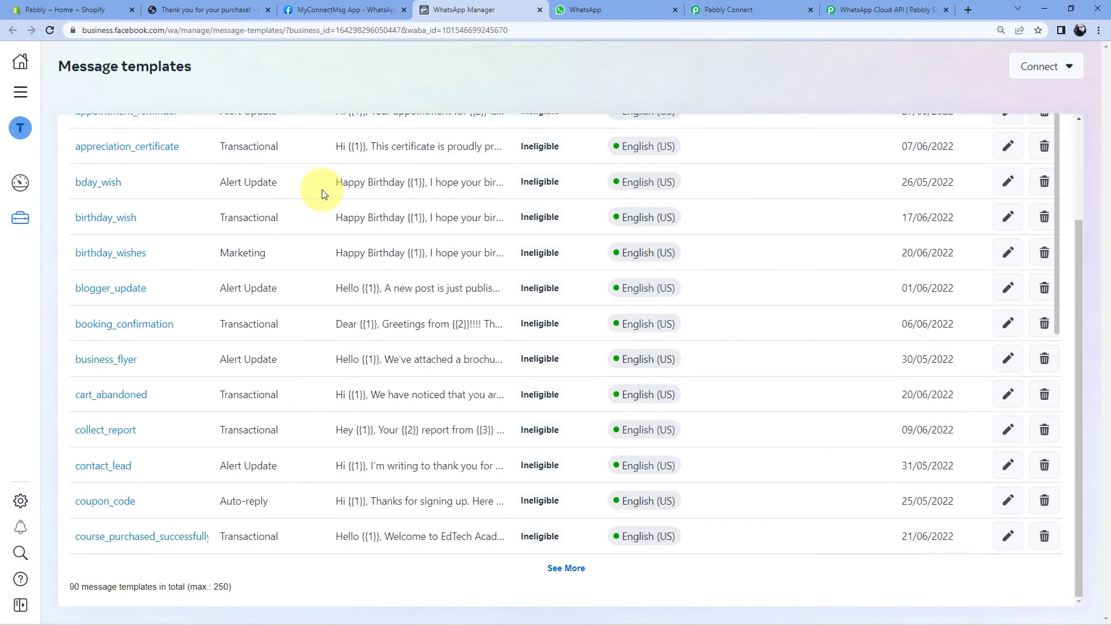
left_click_drag(1082, 246, 1077, 126)
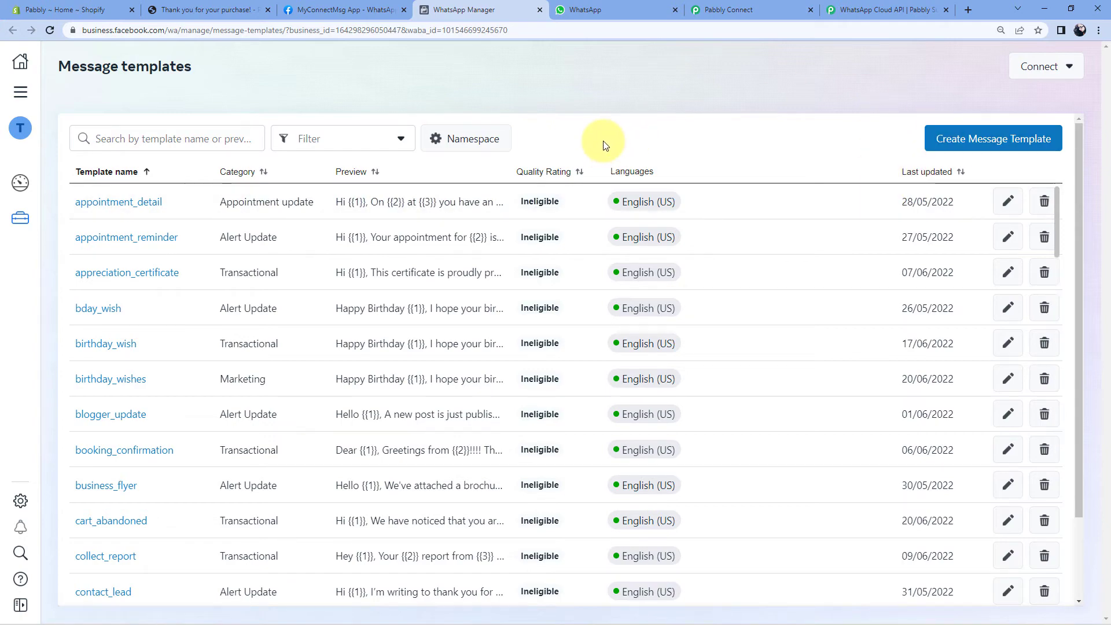
Scroll through the templates list and open woocommerce_order.
scroll(590, 312, "down", 15)
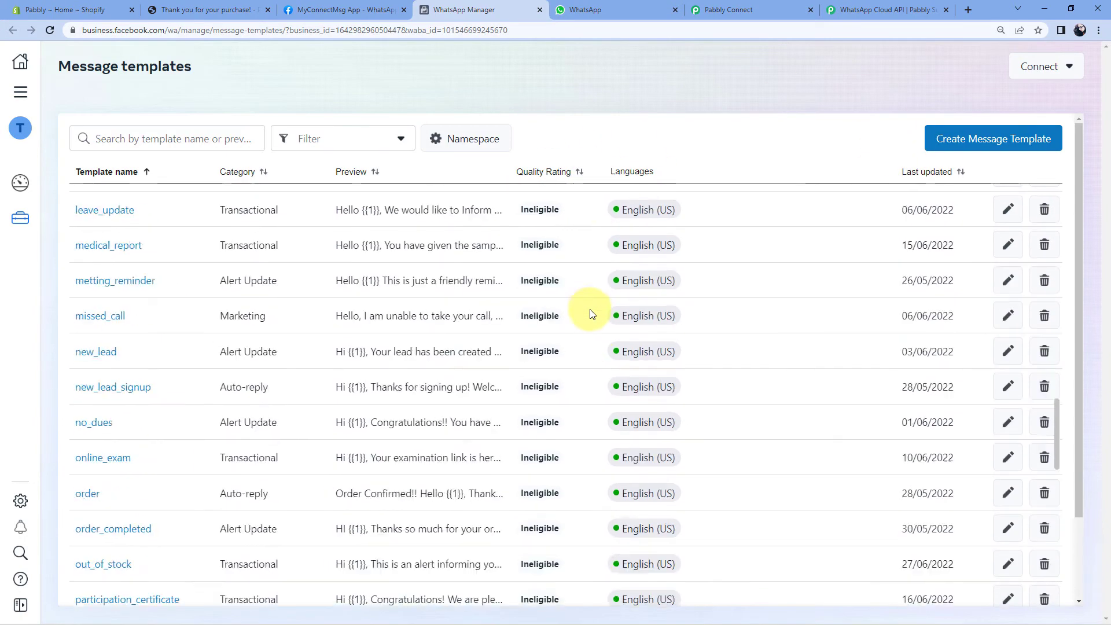
scroll(590, 313, "down", 18)
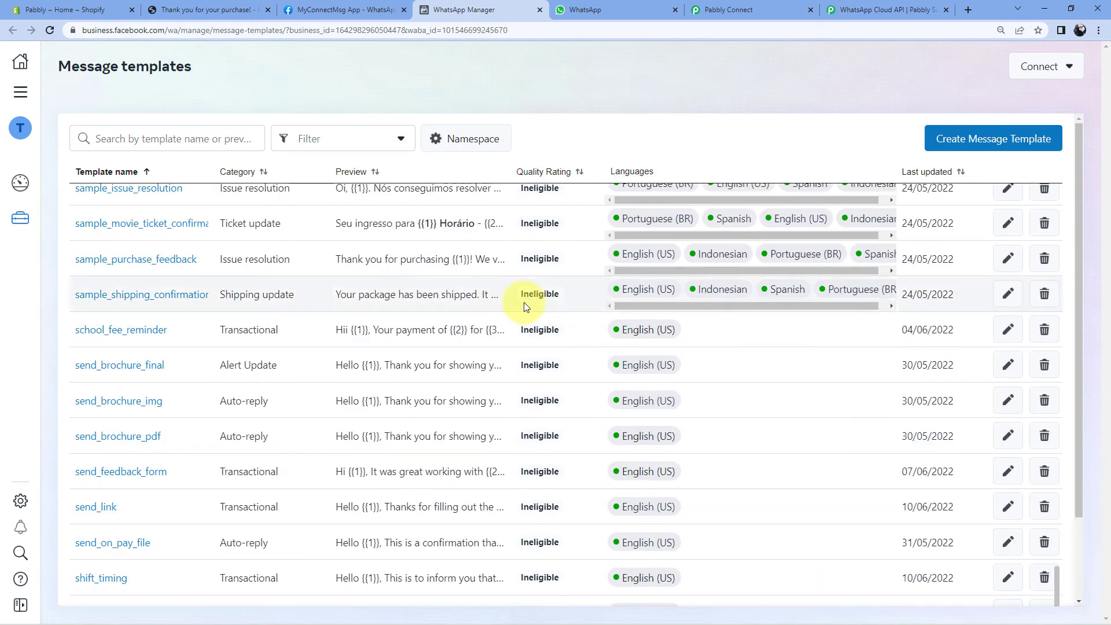
scroll(509, 309, "down", 5)
scroll(244, 404, "up", 1)
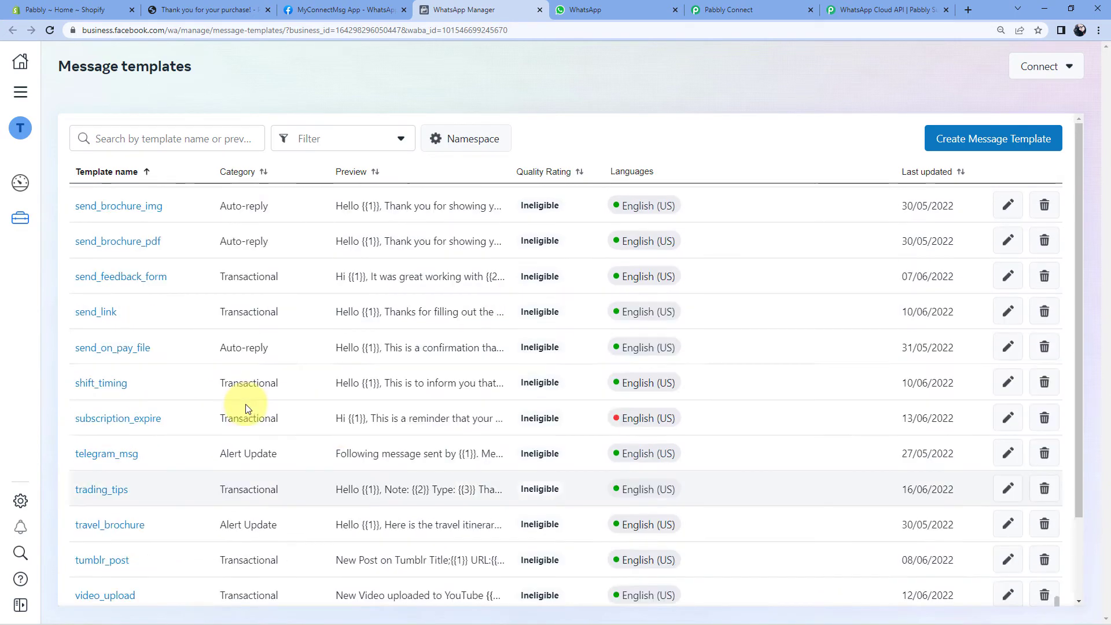
scroll(243, 408, "down", 1)
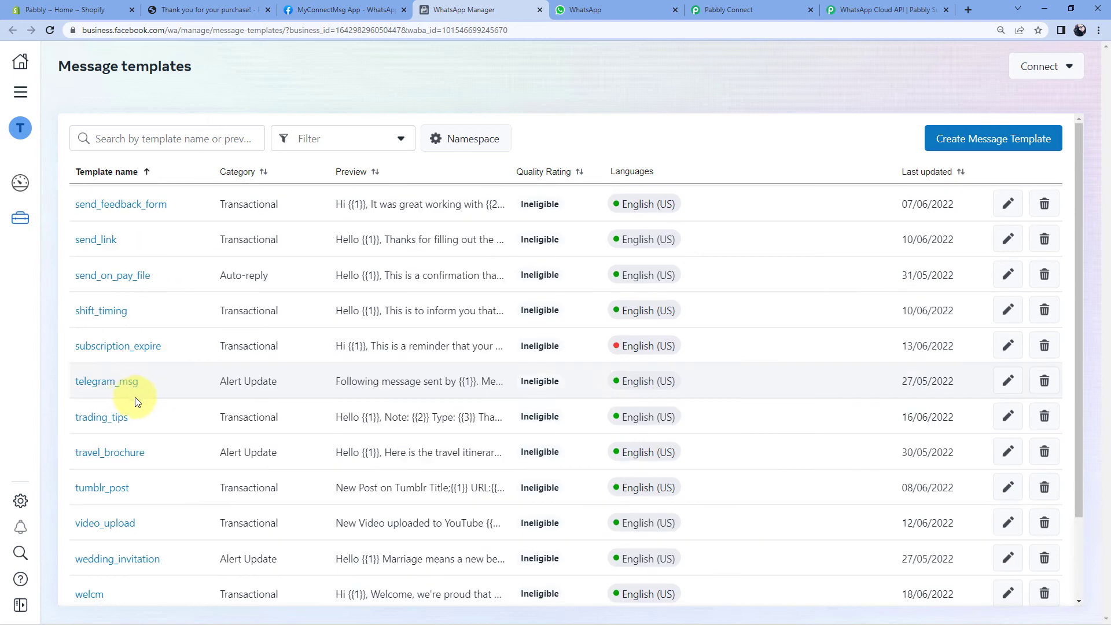
left_click_drag(1076, 398, 1078, 491)
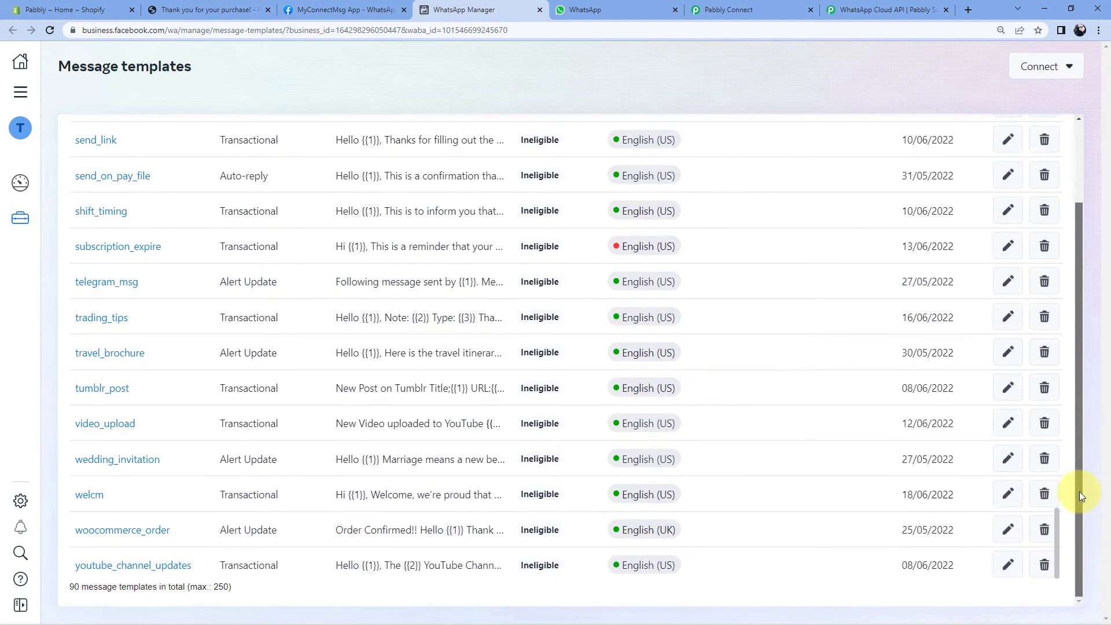
left_click(235, 516)
scroll(675, 256, "up", 3)
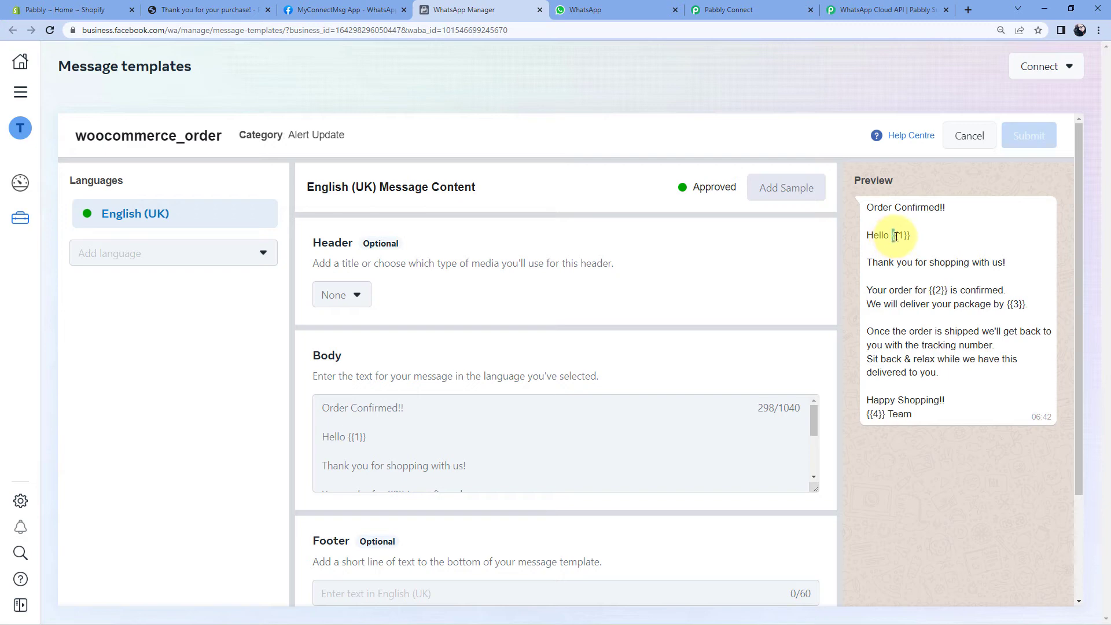
Highlight the {{1}} placeholder after 'Hello' in the woocommerce_order preview.
left_click_drag(892, 236, 910, 236)
left_click(894, 237)
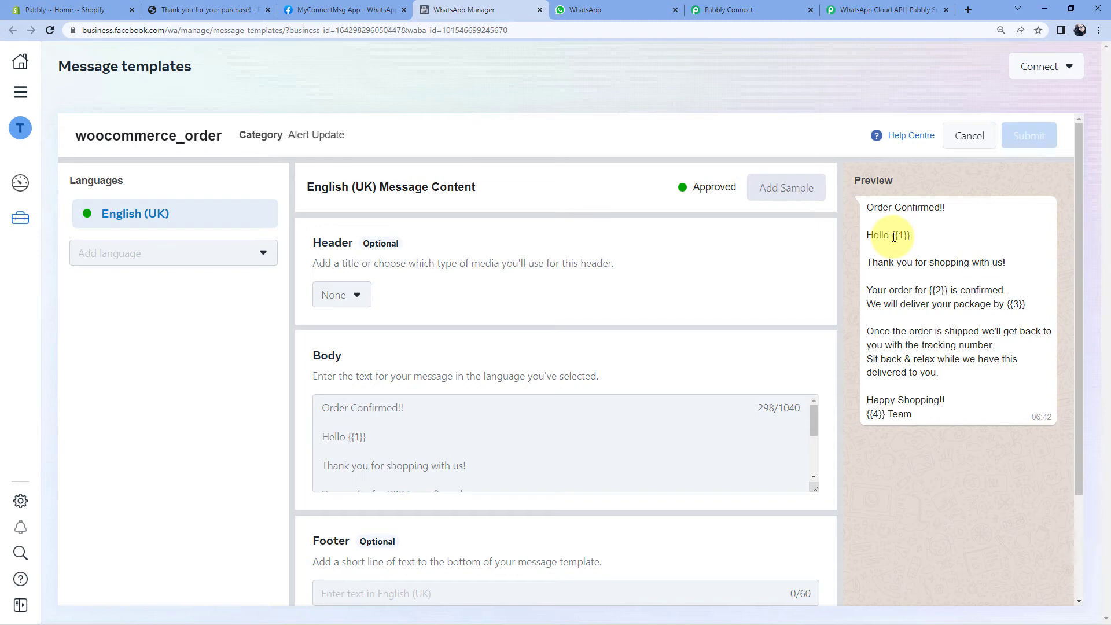
left_click_drag(893, 236, 910, 236)
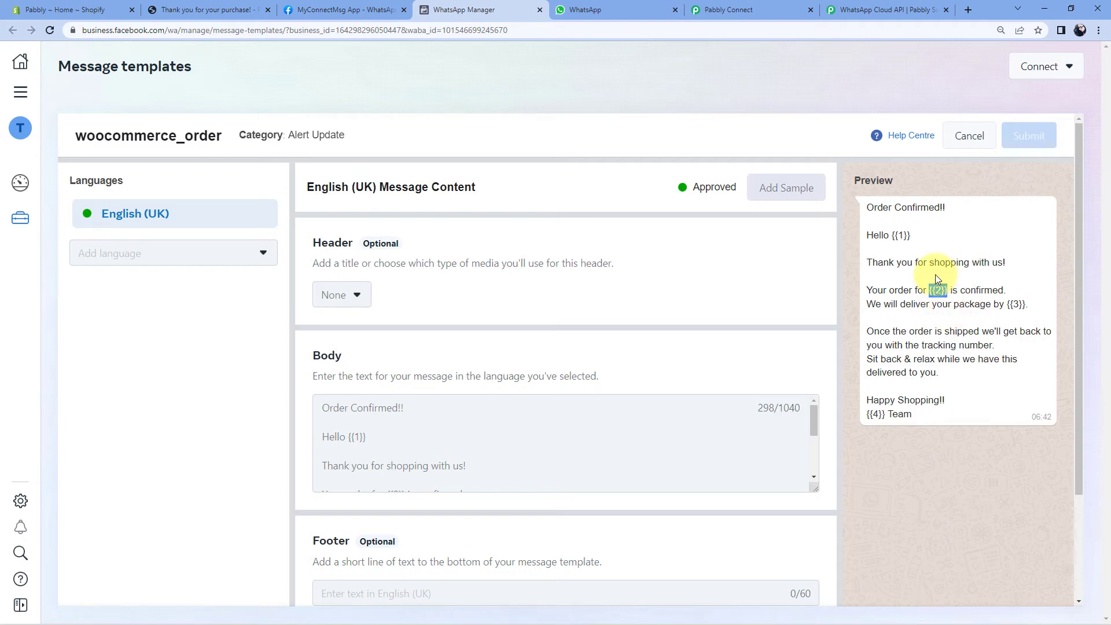
left_click_drag(891, 236, 913, 241)
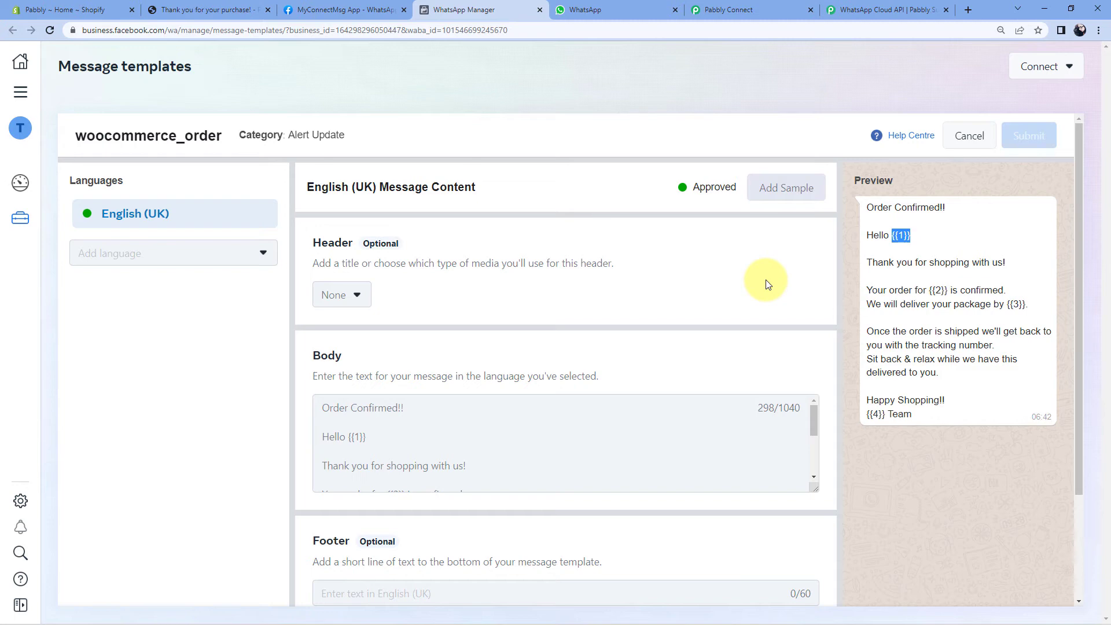
left_click_drag(901, 236, 900, 236)
double_click(902, 236)
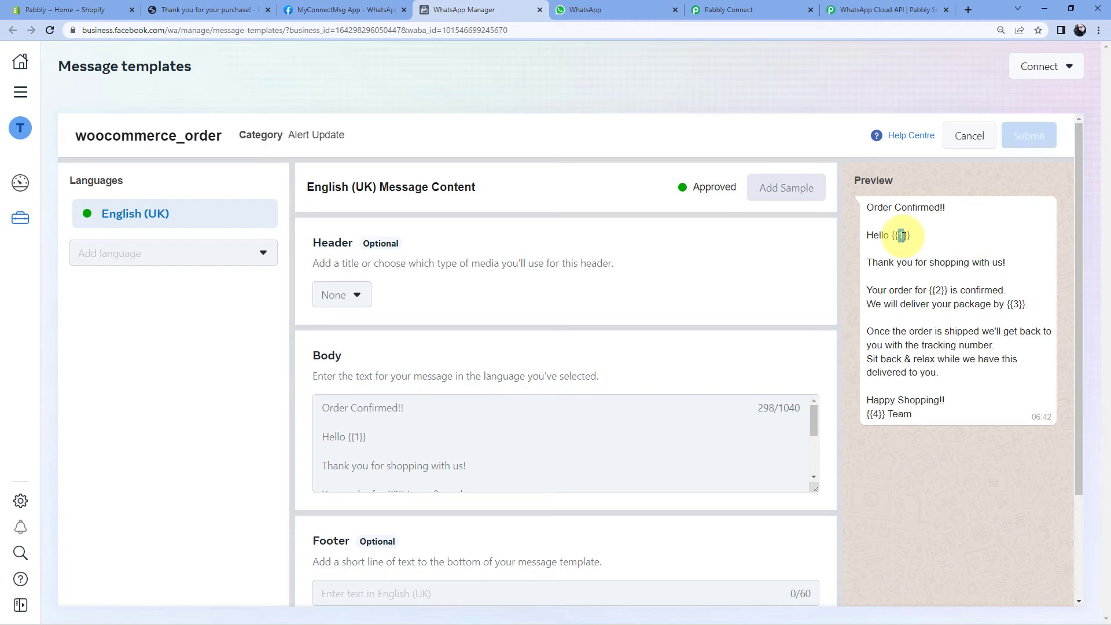
left_click_drag(891, 235, 913, 238)
left_click(879, 266)
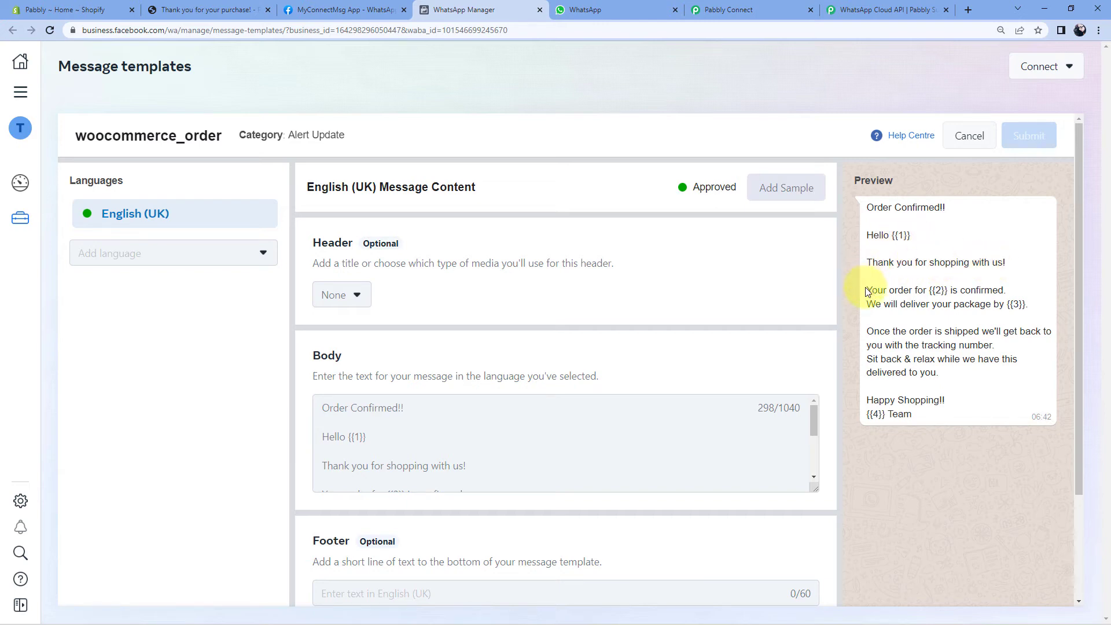
left_click_drag(929, 291, 948, 295)
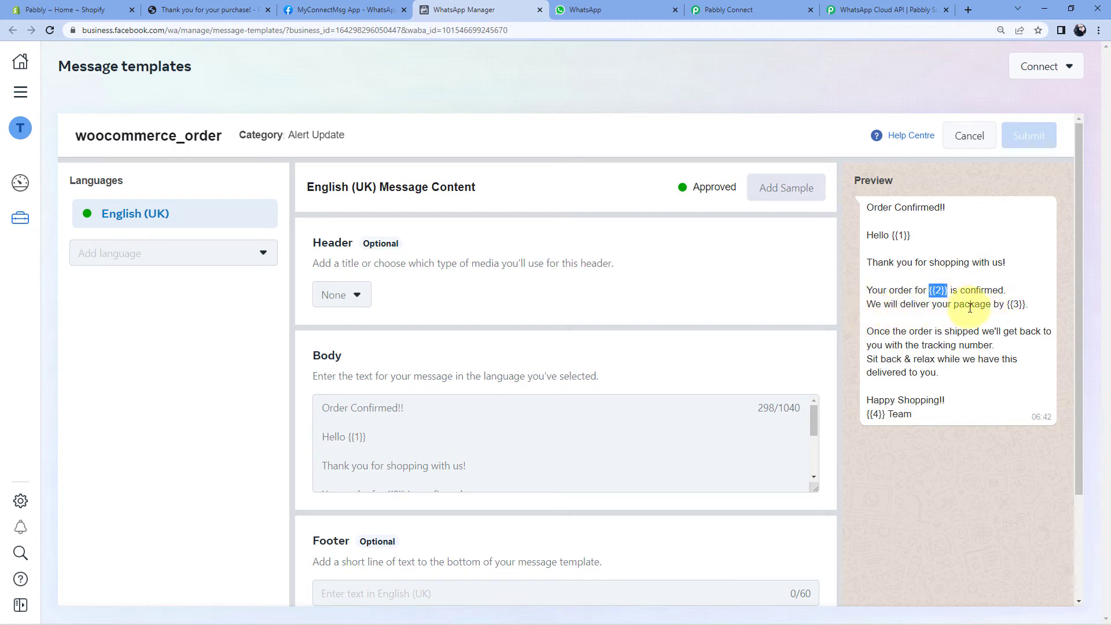
left_click(1016, 303)
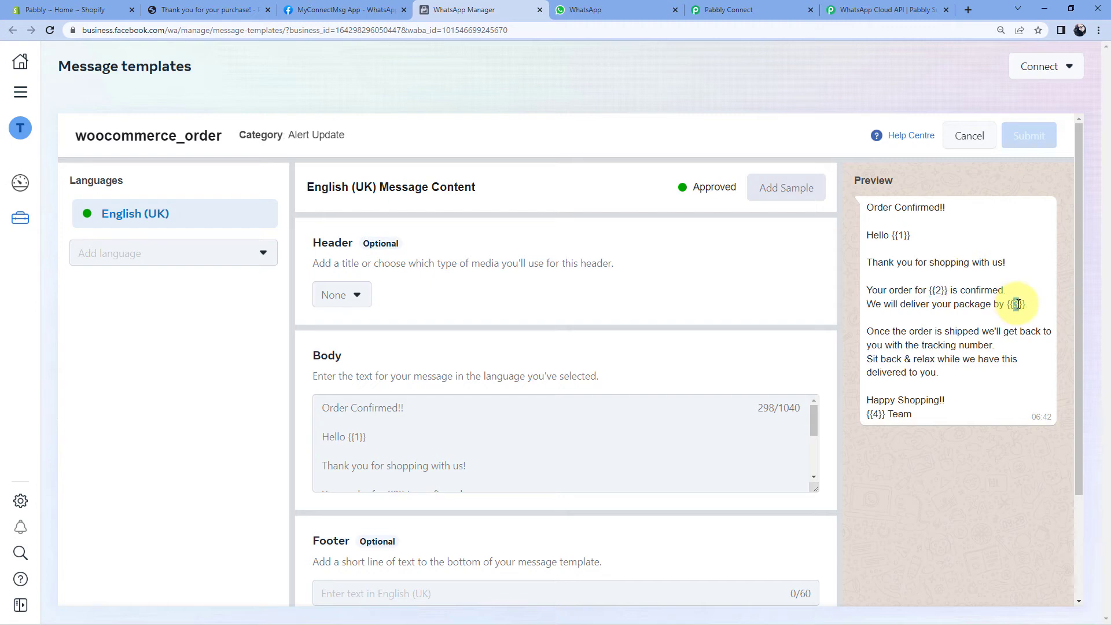
left_click_drag(1008, 305, 1026, 305)
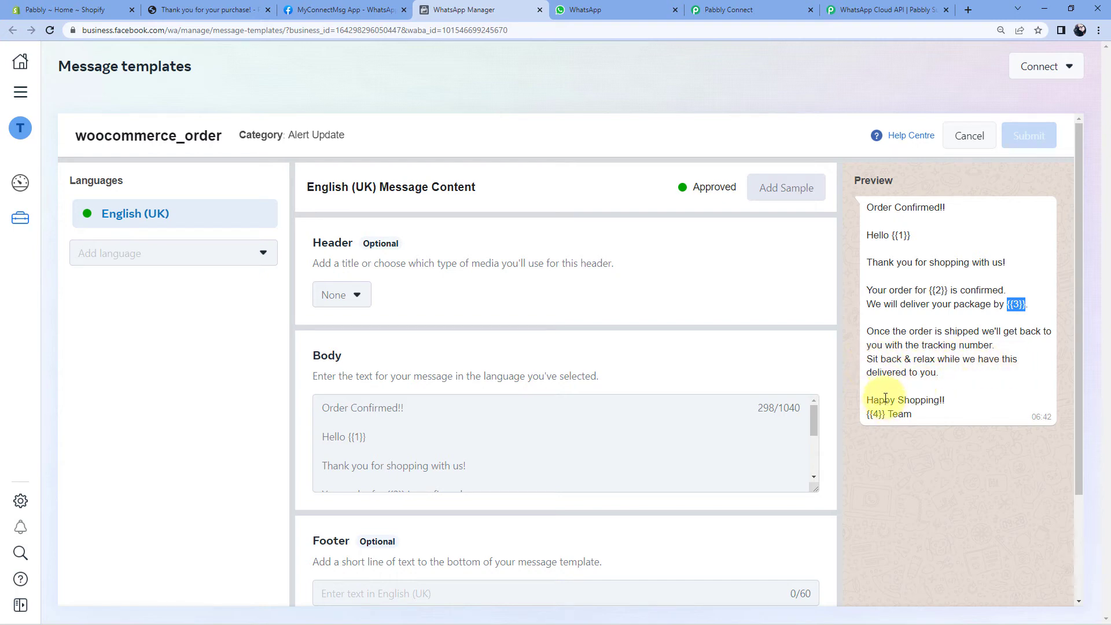
left_click_drag(885, 415, 867, 414)
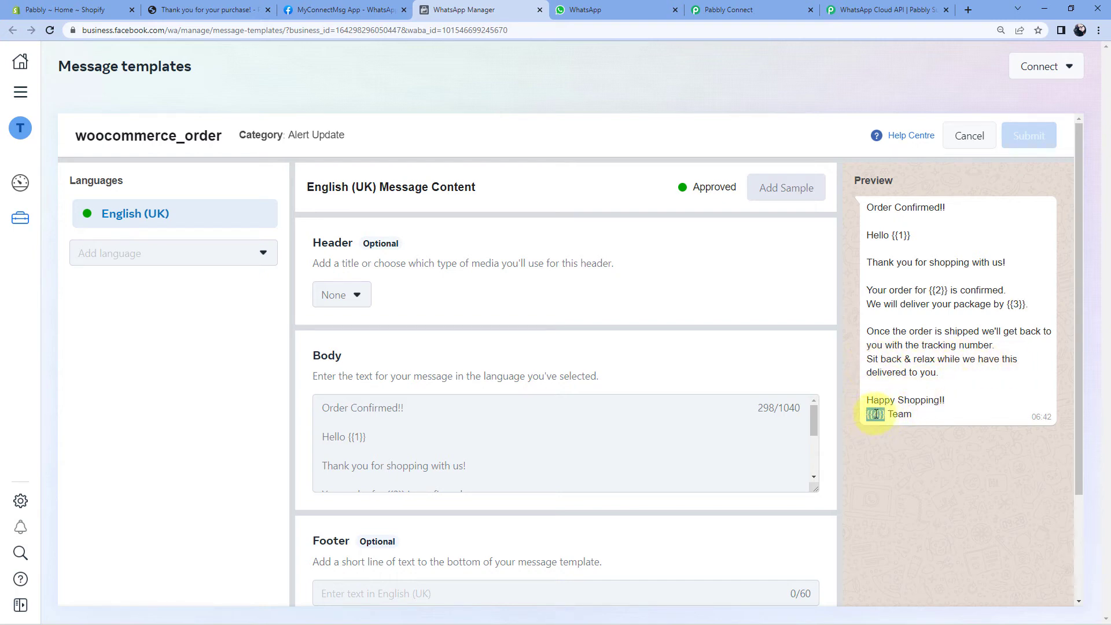
left_click(882, 415)
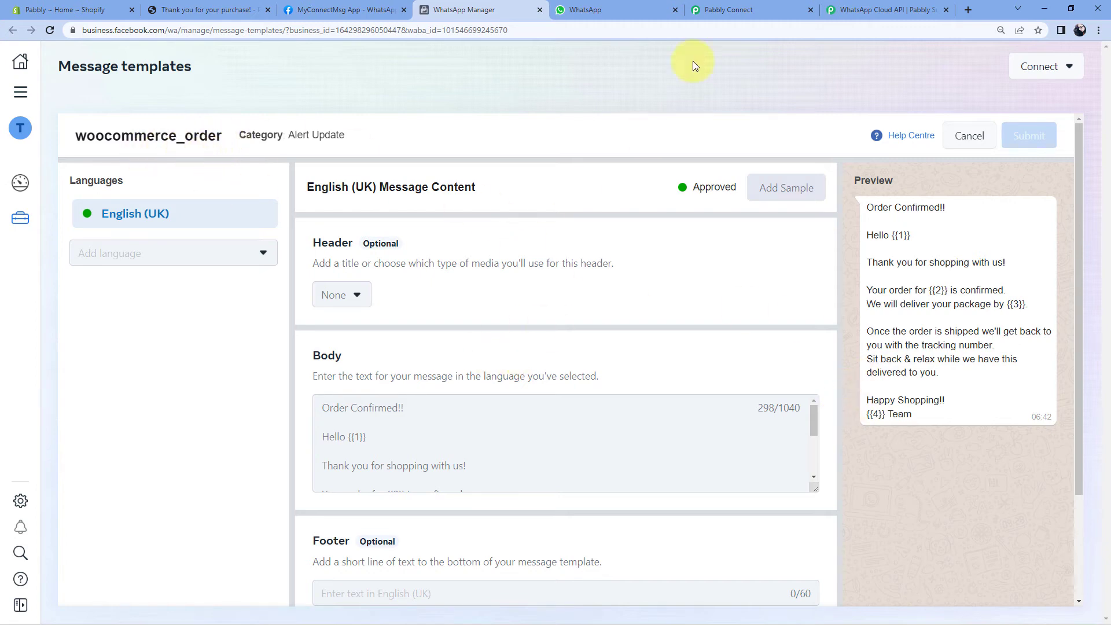
Search 'Woo' and select woocommerce_order, loading its en_GB language and four body fields.
left_click(729, 11)
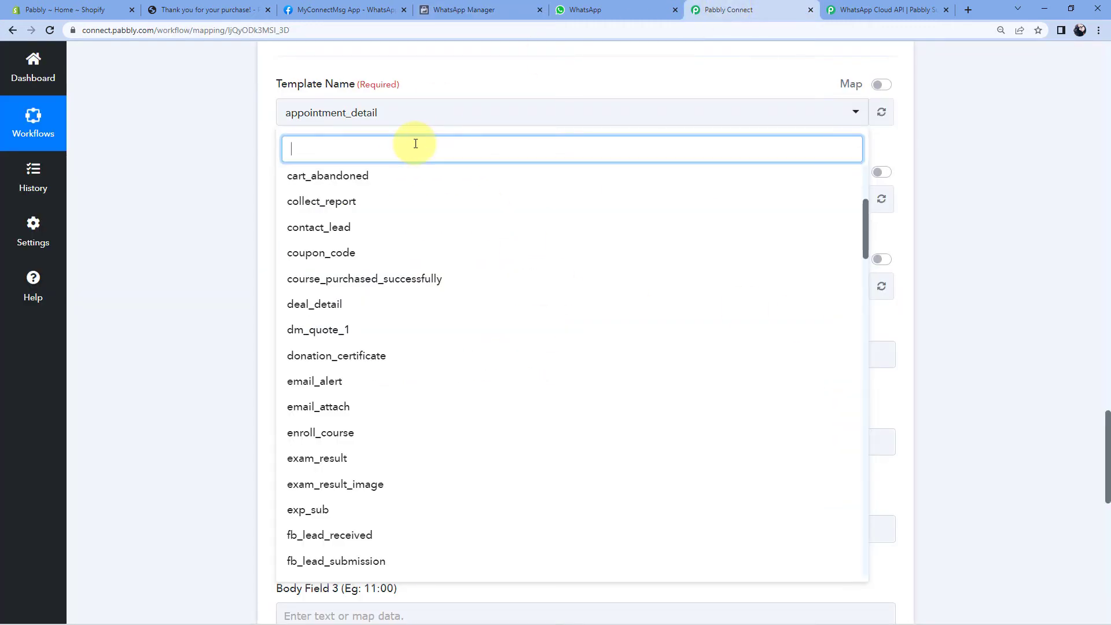
type("Woo")
left_click(385, 176)
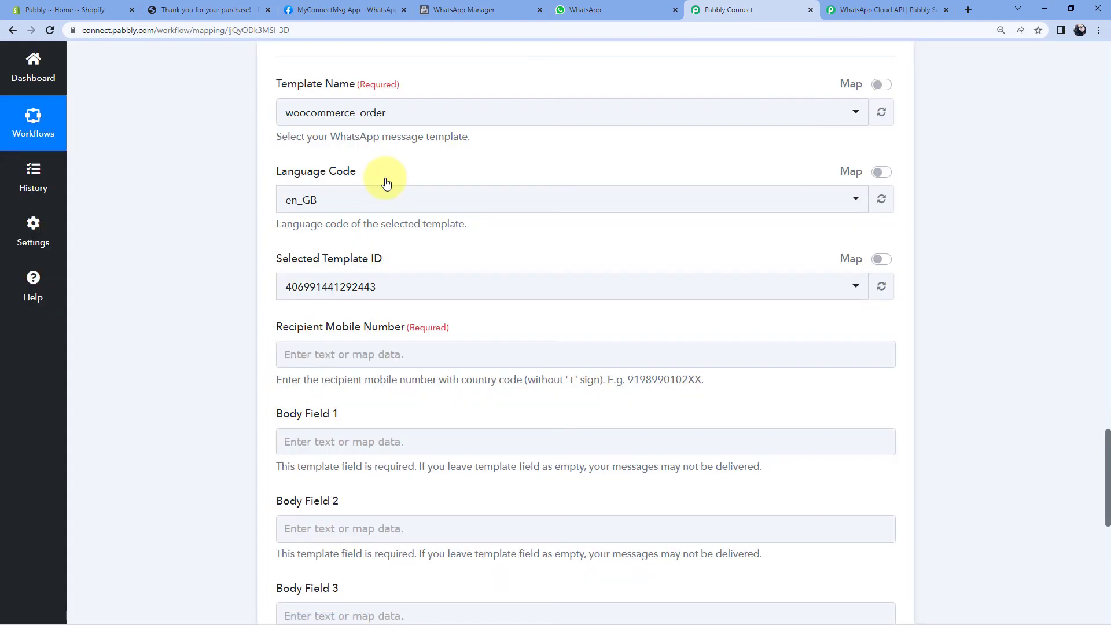
scroll(385, 180, "down", 2)
scroll(420, 145, "up", 2)
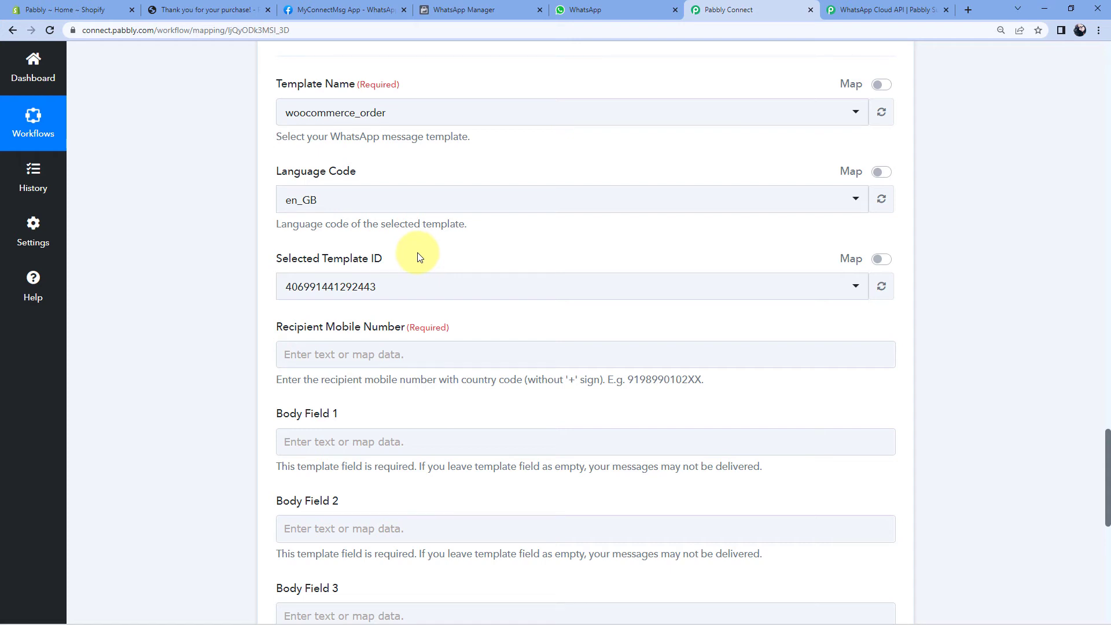
scroll(405, 249, "down", 2)
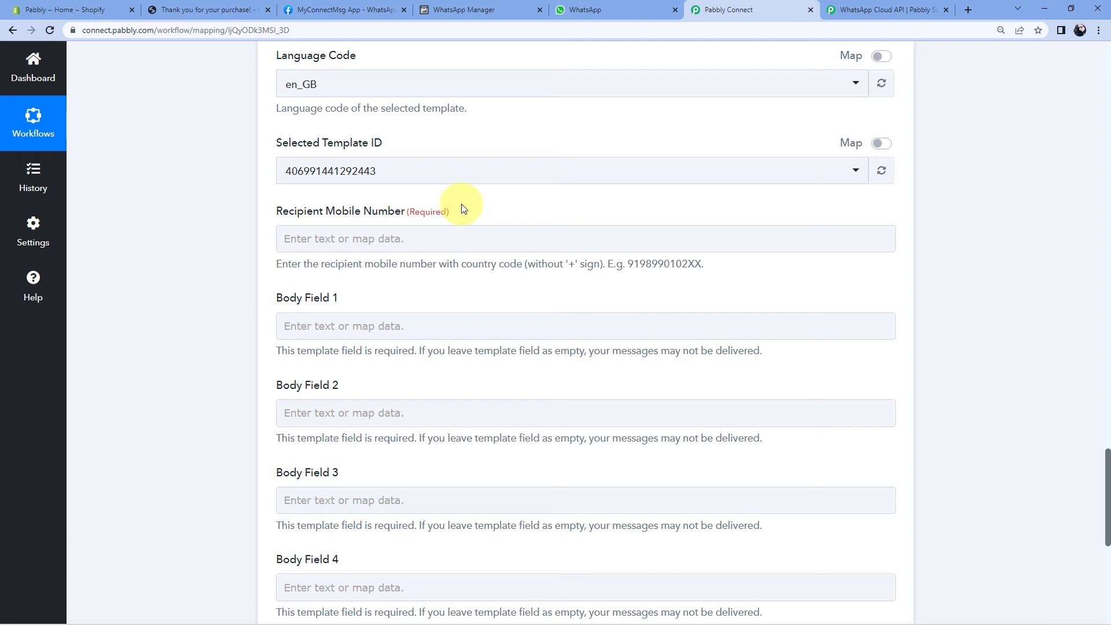
scroll(918, 238, "up", 15)
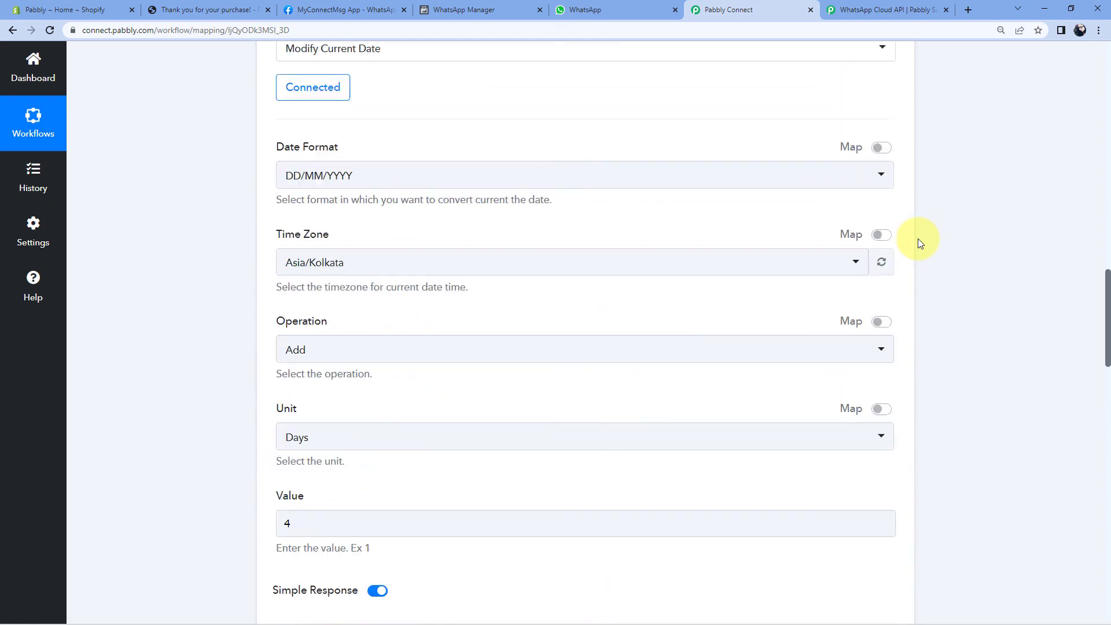
scroll(918, 238, "up", 12)
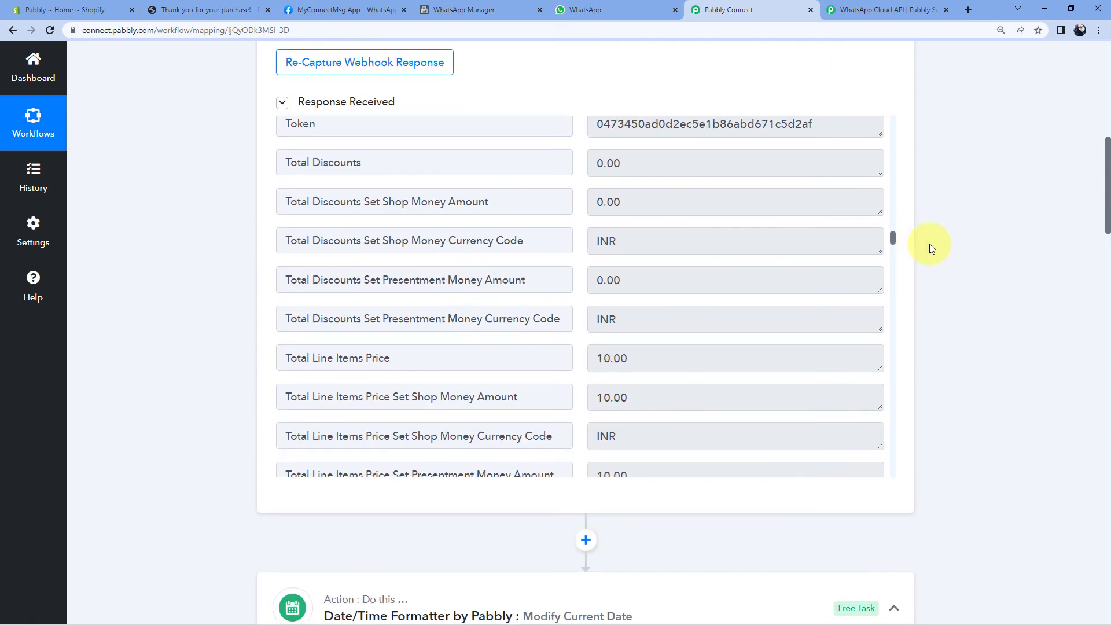
scroll(752, 280, "up", 2)
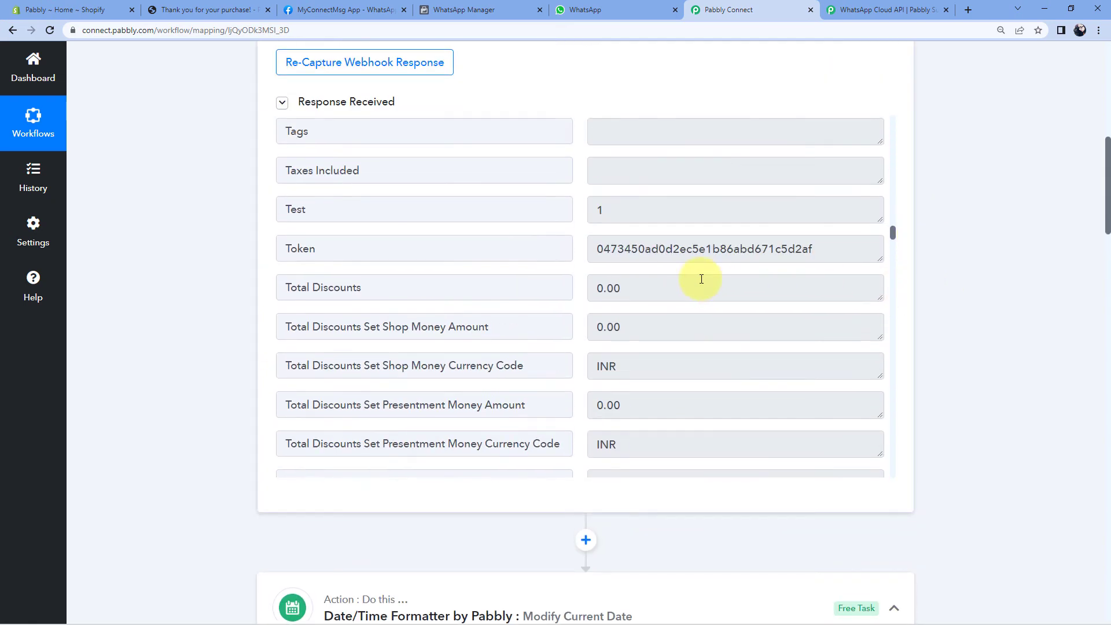
scroll(701, 279, "down", 6)
scroll(702, 279, "down", 15)
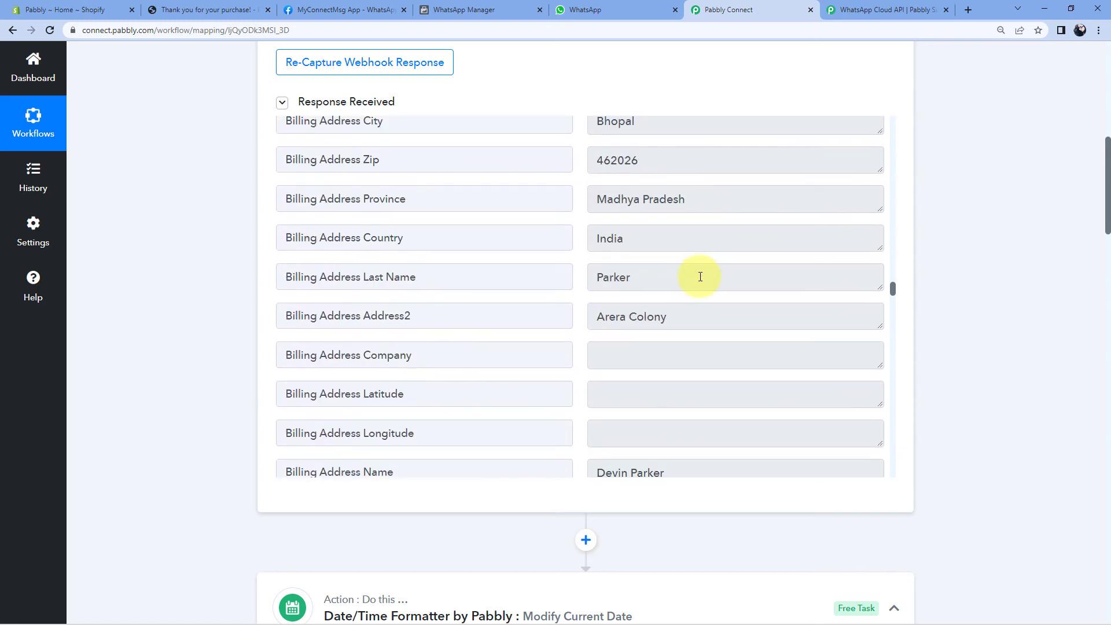
Point out the billing phone number in the captured Shopify sample order.
scroll(701, 272, "up", 5)
left_click_drag(683, 197, 591, 198)
left_click_drag(684, 197, 581, 198)
left_click(581, 198)
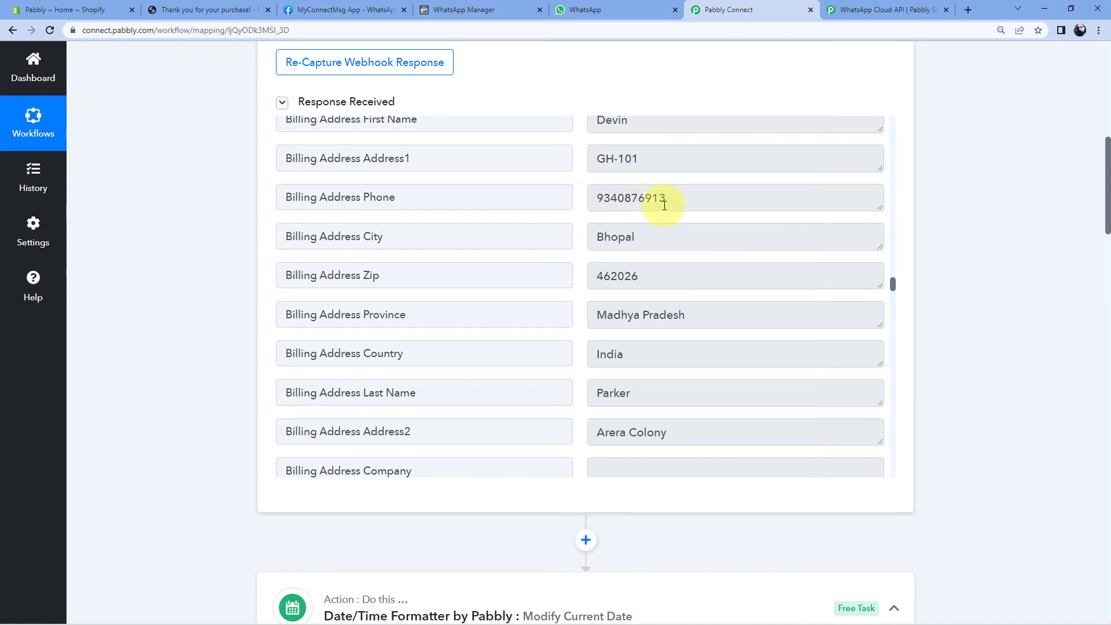
scroll(962, 231, "down", 20)
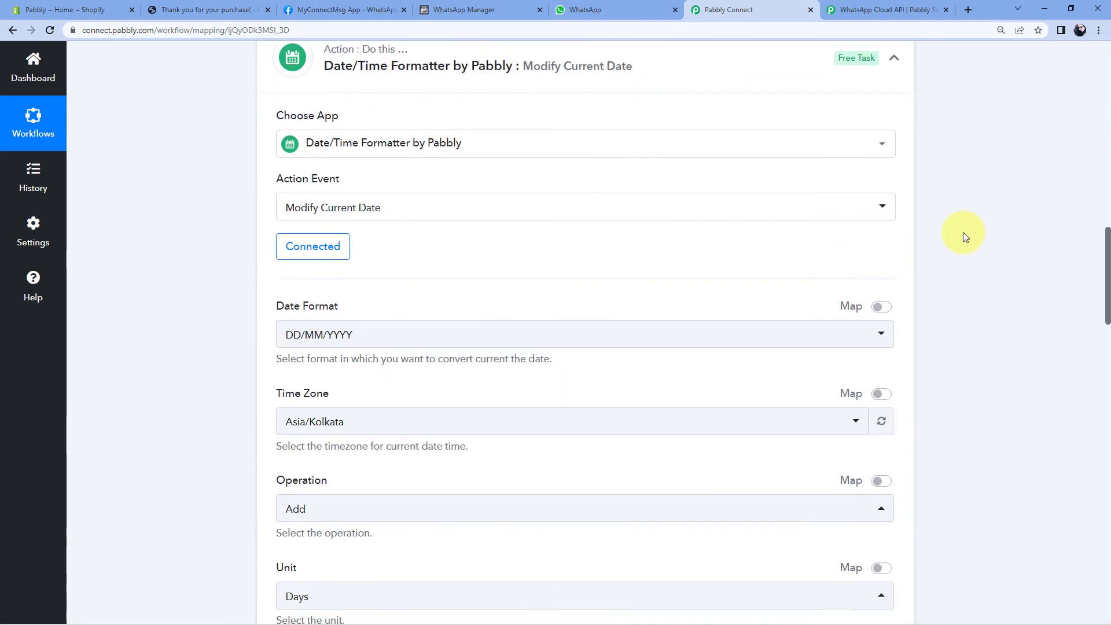
scroll(962, 232, "down", 13)
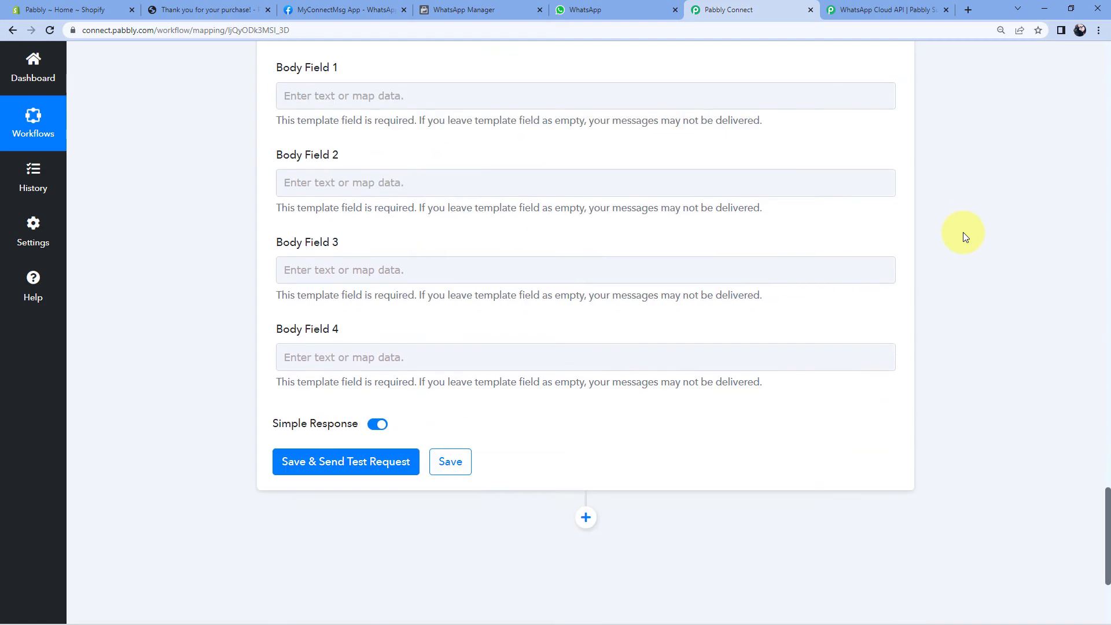
scroll(214, 285, "up", 5)
Map Shopify: New Order's Billing Address Phone into the Recipient Mobile Number field.
left_click(286, 307)
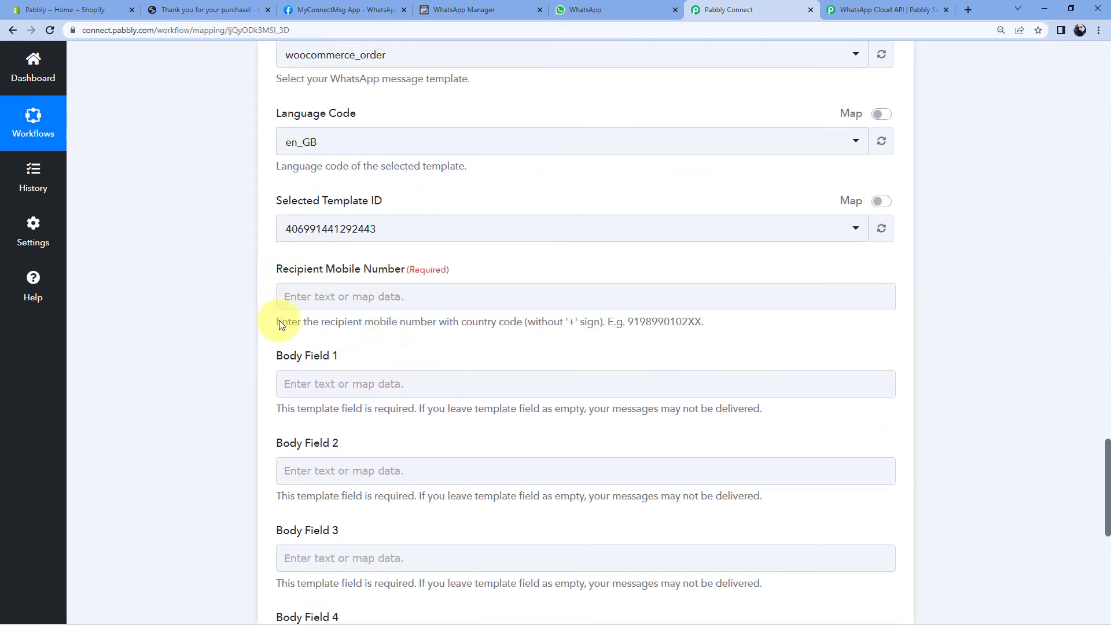
left_click(295, 296)
scroll(227, 285, "down", 2)
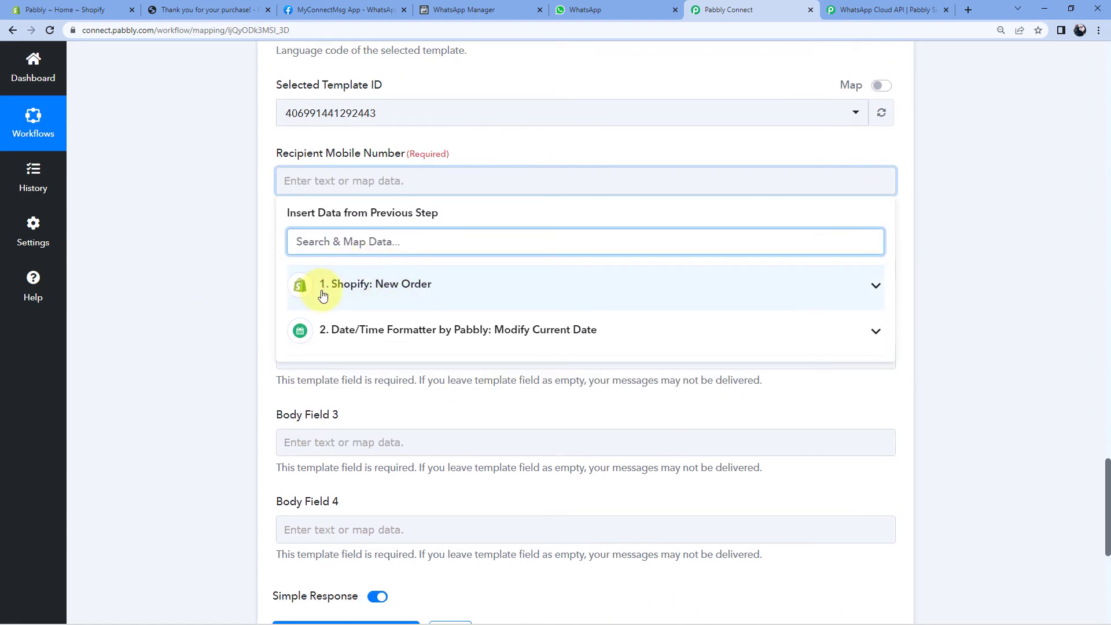
left_click(348, 283)
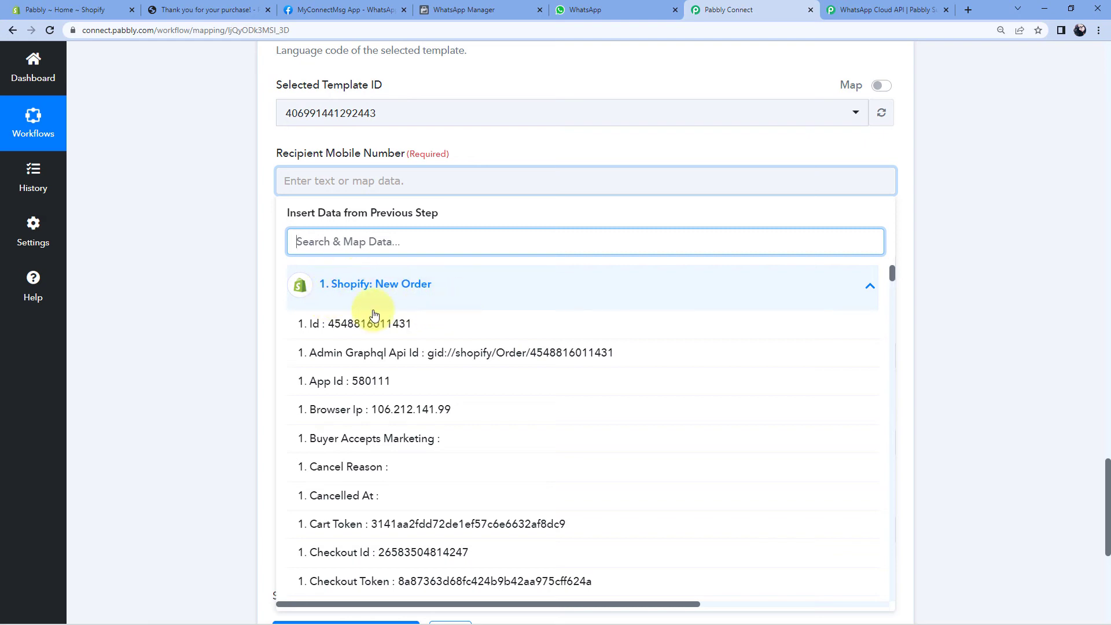
scroll(434, 359, "down", 6)
scroll(474, 361, "down", 20)
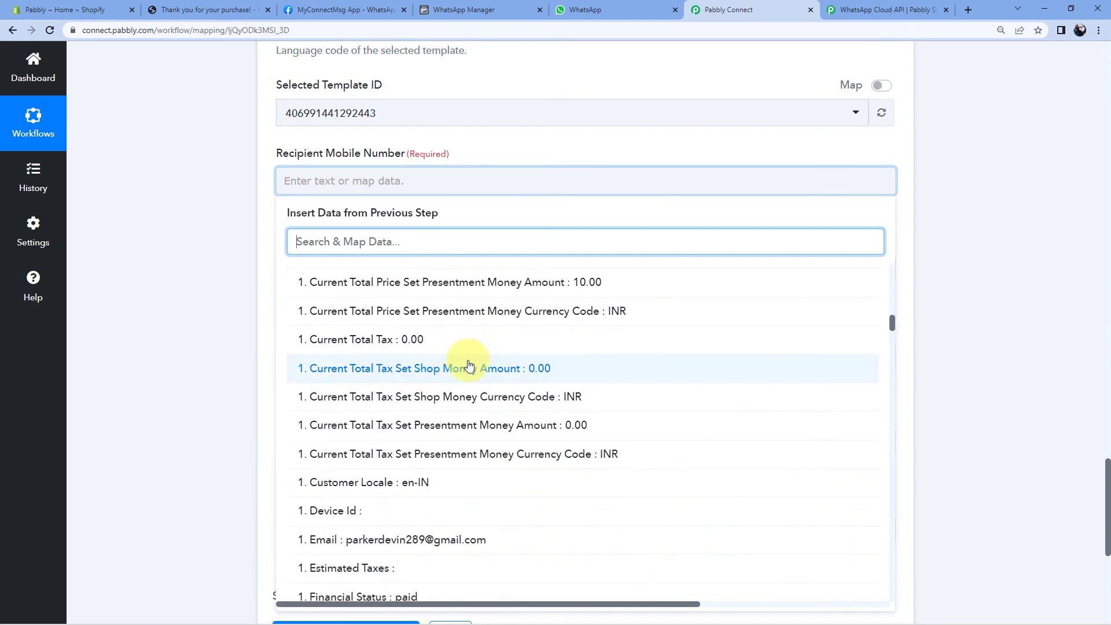
scroll(497, 360, "down", 17)
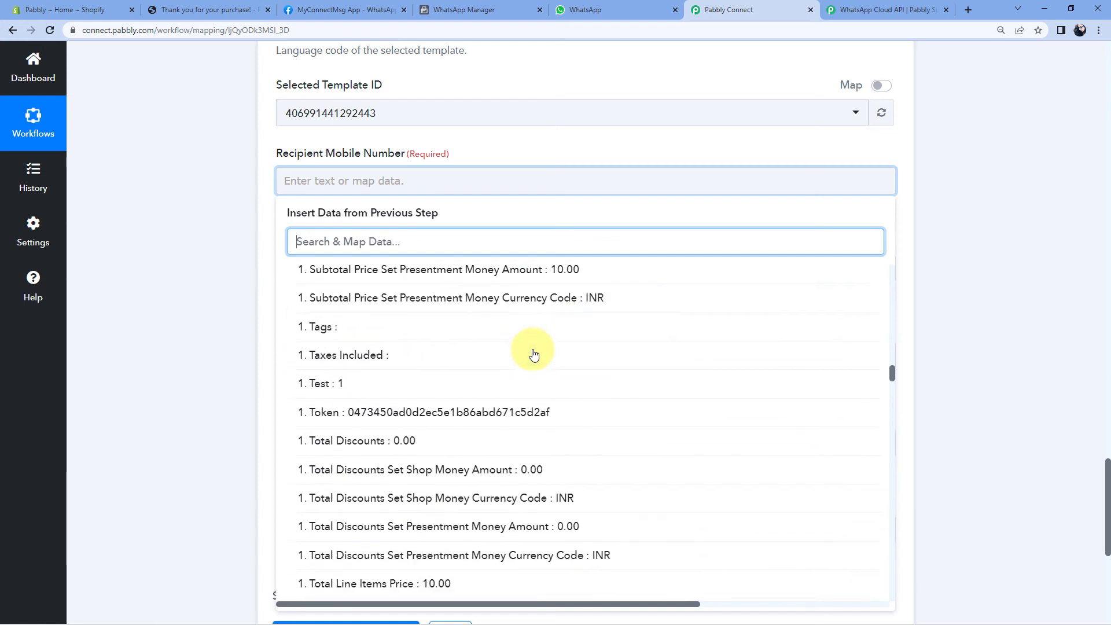
scroll(534, 354, "down", 9)
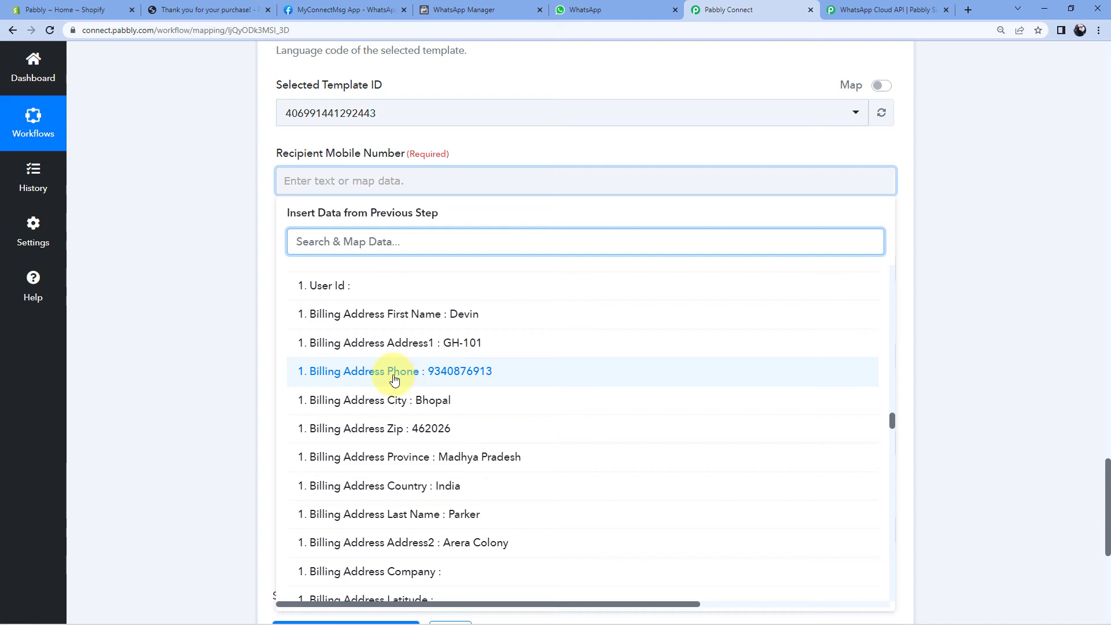
left_click(394, 374)
left_click(231, 240)
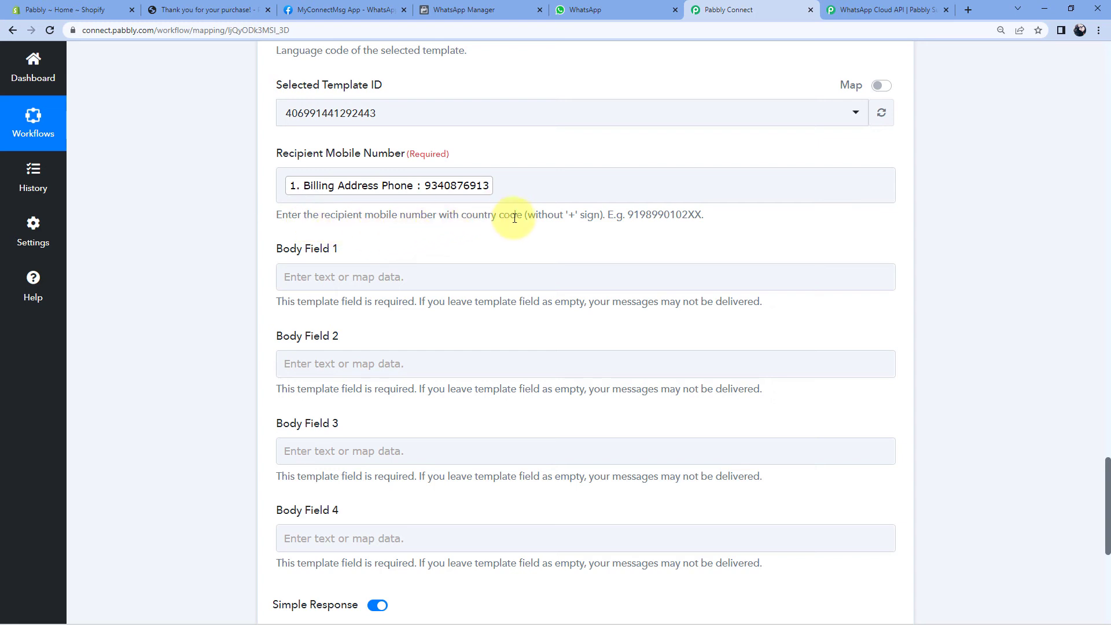
Following the hint's no-plus-sign rule, prefix the phone tag with country code 91.
double_click(572, 215)
left_click_drag(565, 216, 575, 215)
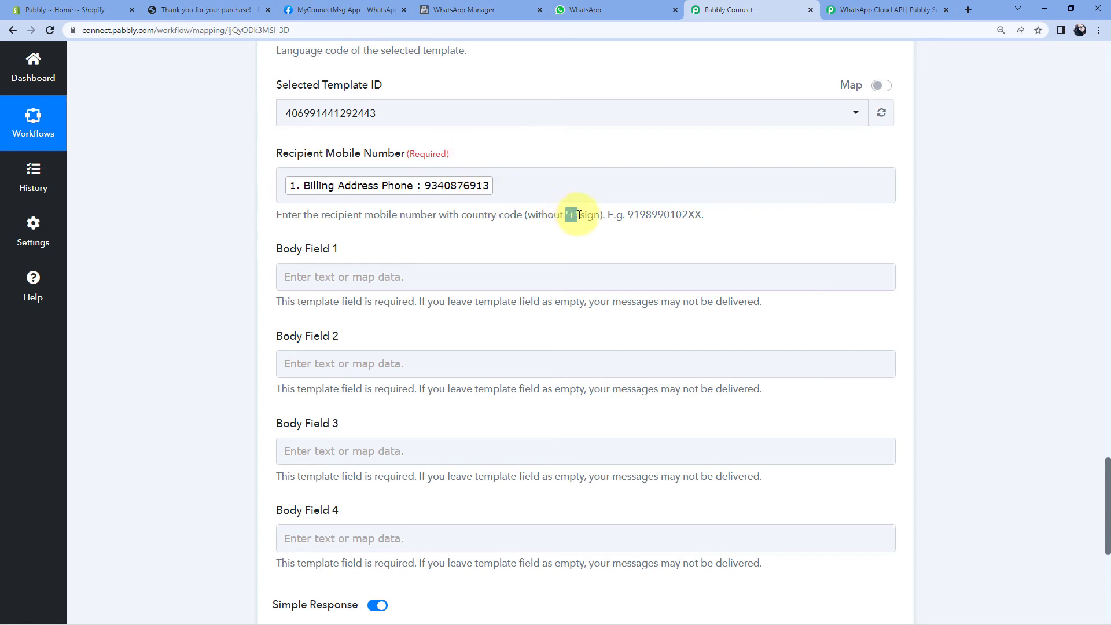
left_click(283, 184)
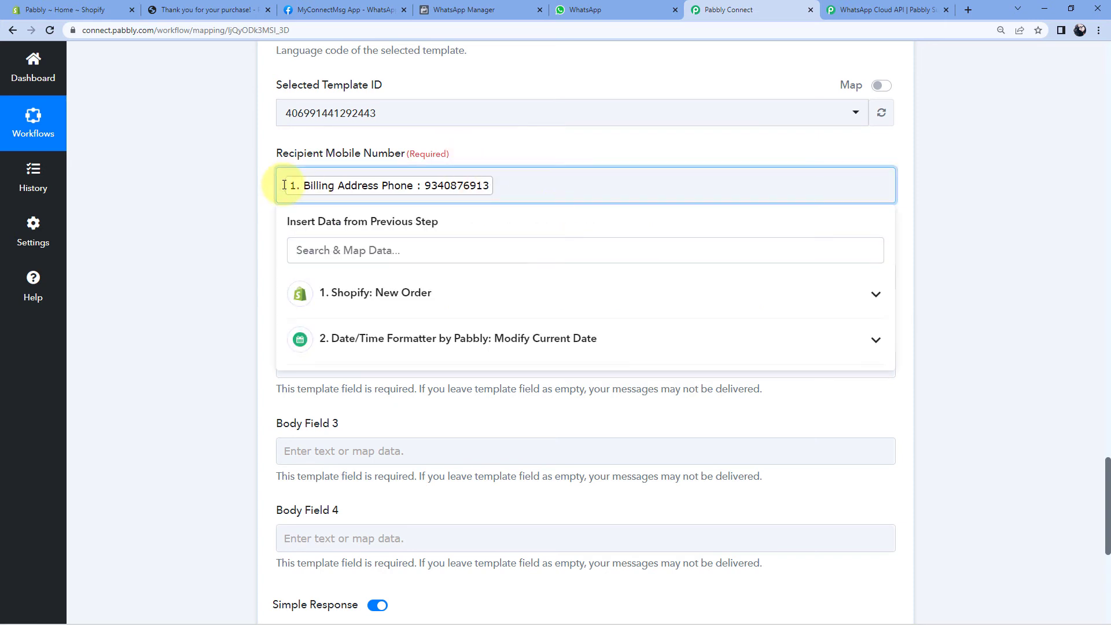
type("91")
left_click(250, 196)
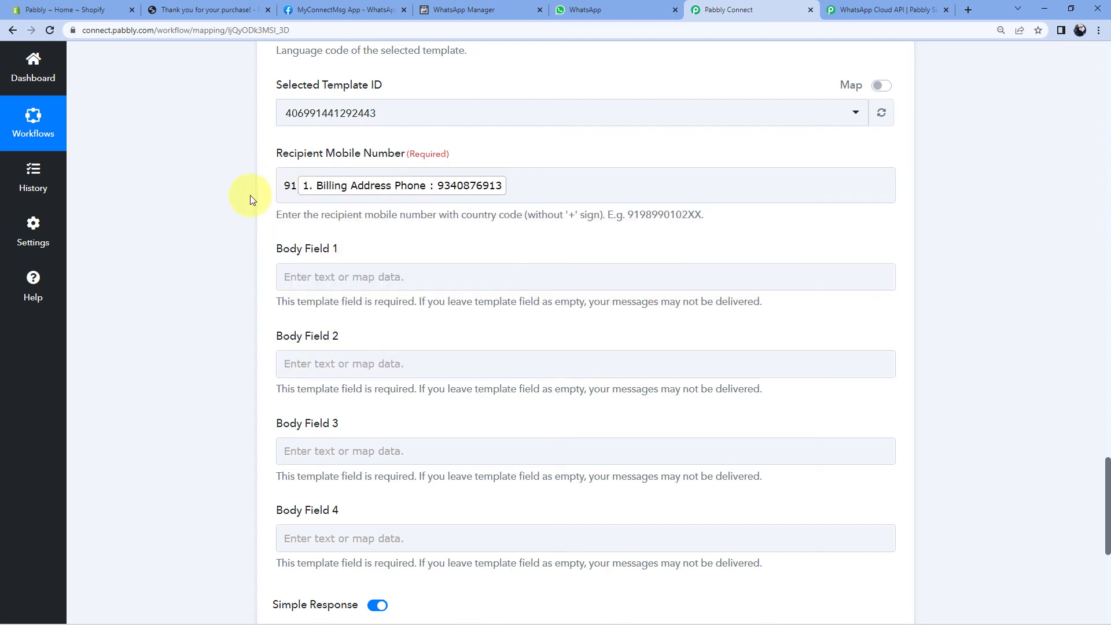
Place the cursor in Body Field 3, then go back to the WhatsApp message templates.
scroll(255, 196, "down", 1)
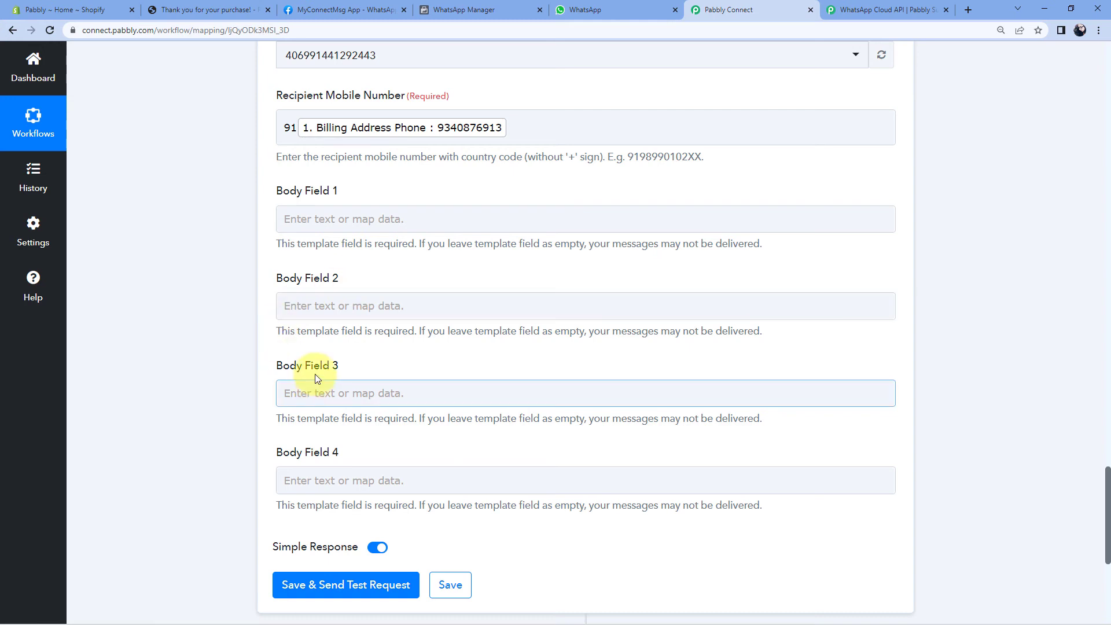
left_click(342, 386)
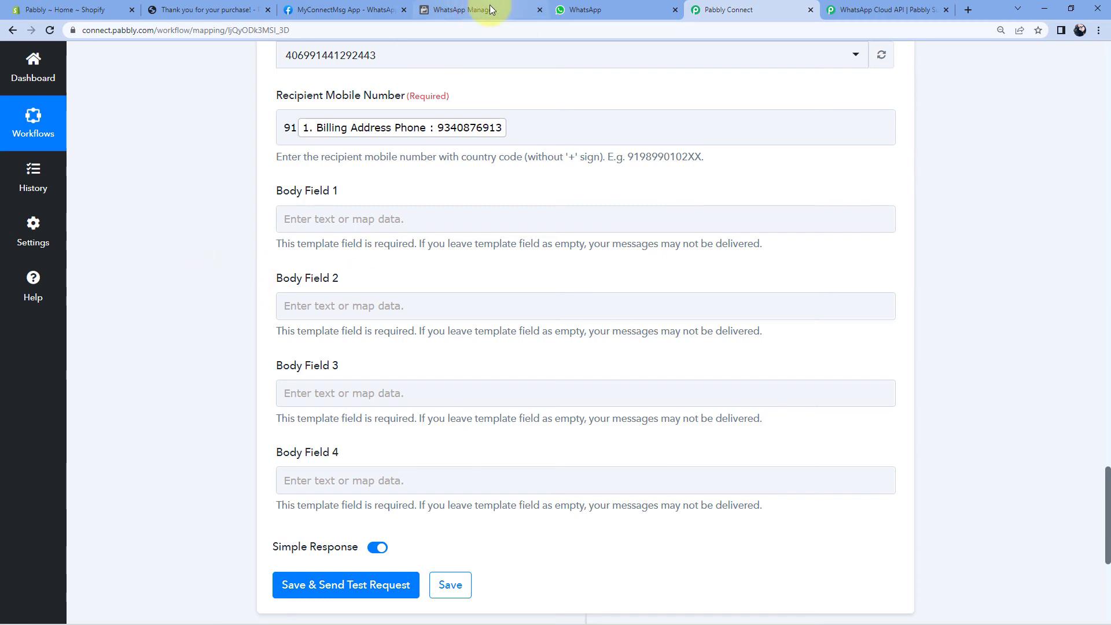
left_click(462, 10)
Check the {{1}} placeholder after 'Hello' in the woocommerce_order template, then go back to Pabbly Connect.
scroll(674, 185, "down", 2)
mouse_move(659, 214)
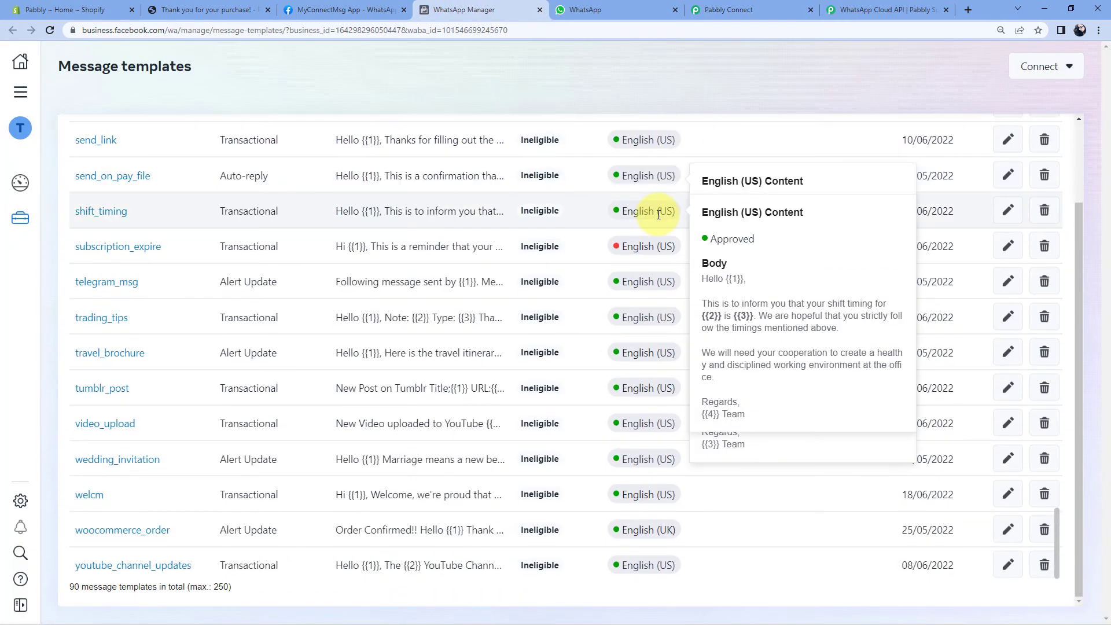
left_click(123, 530)
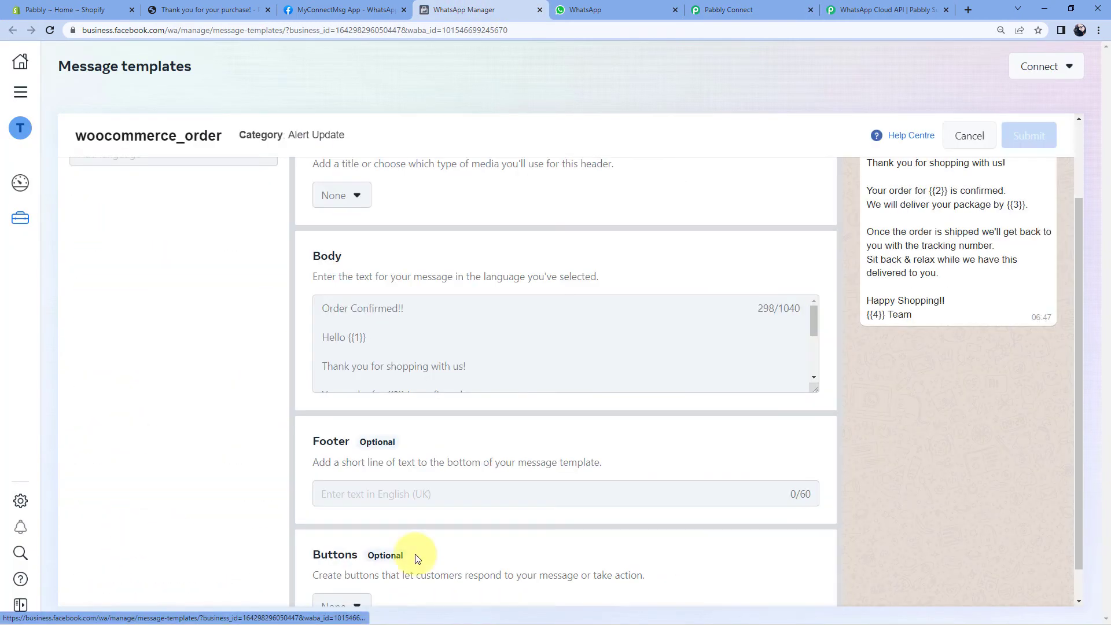
scroll(713, 307, "up", 2)
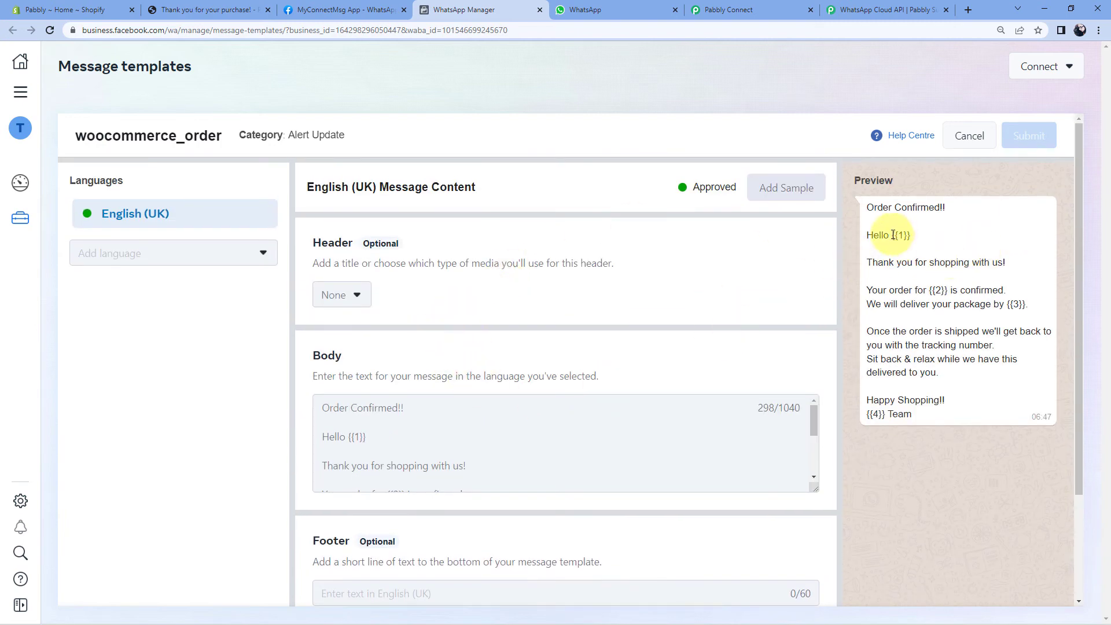
left_click_drag(892, 235, 911, 235)
left_click(734, 10)
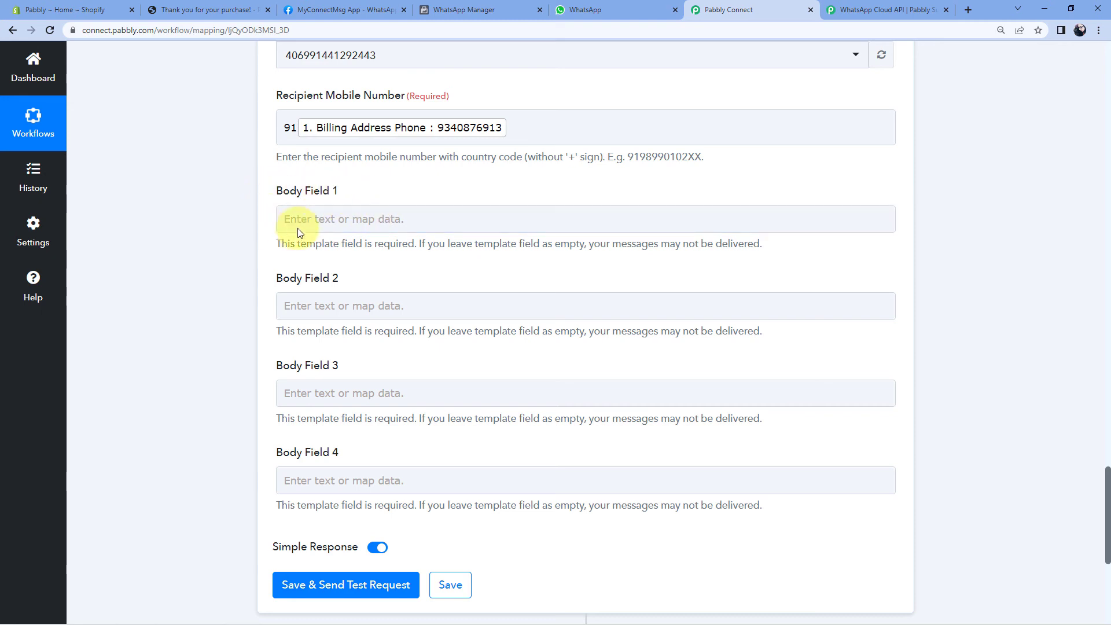
Map the Shopify Billing Address Name into Body Field 1.
left_click(320, 223)
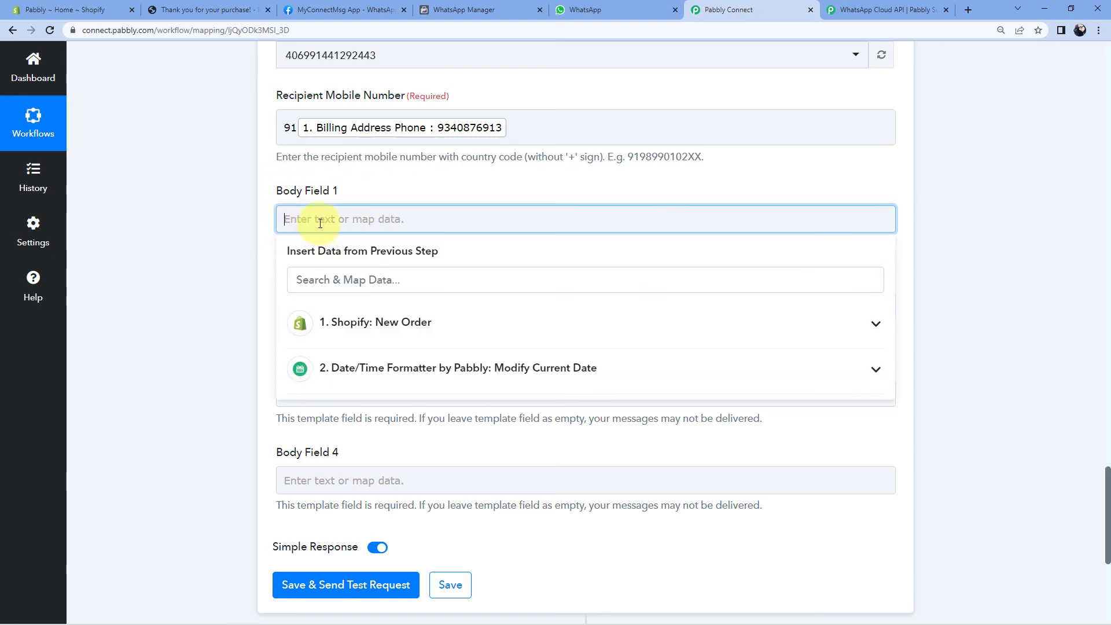
left_click(399, 331)
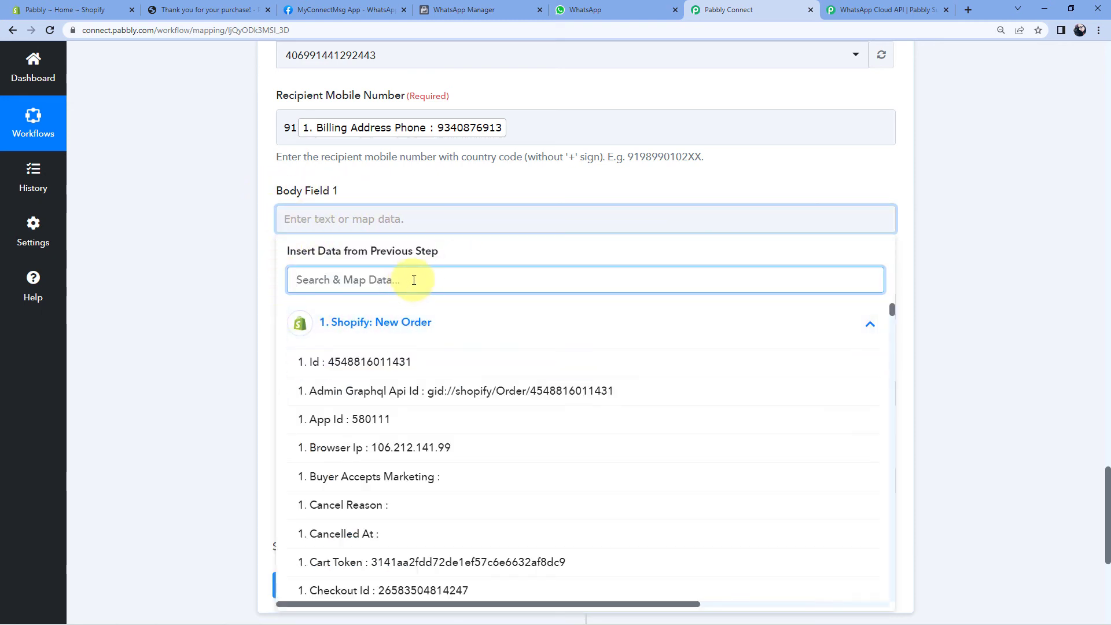
type("Dev")
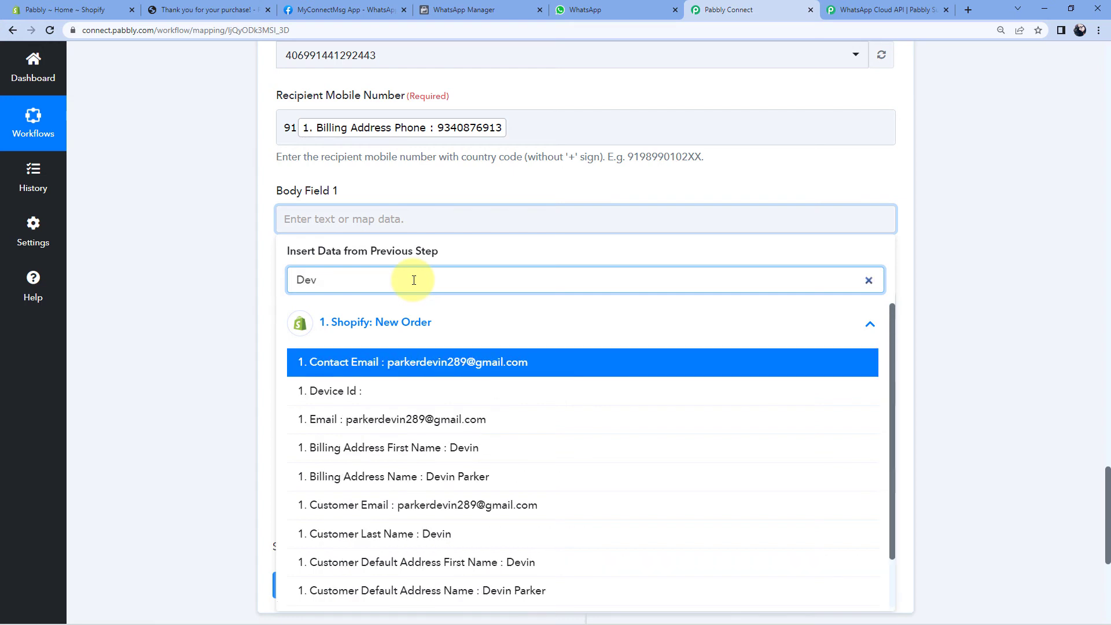
scroll(420, 416, "down", 1)
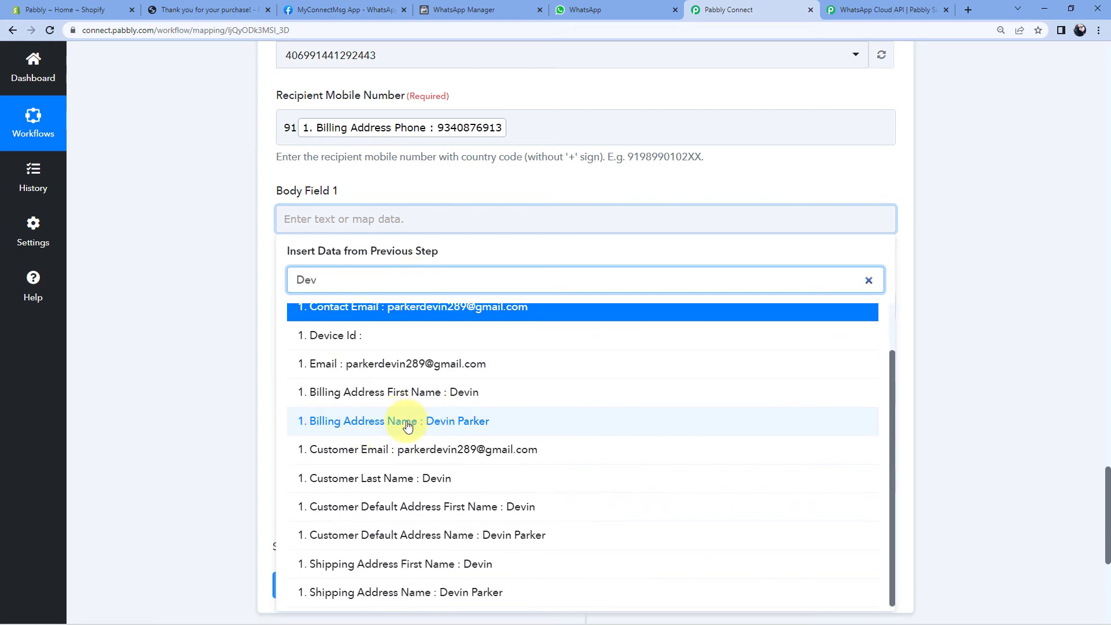
left_click(461, 427)
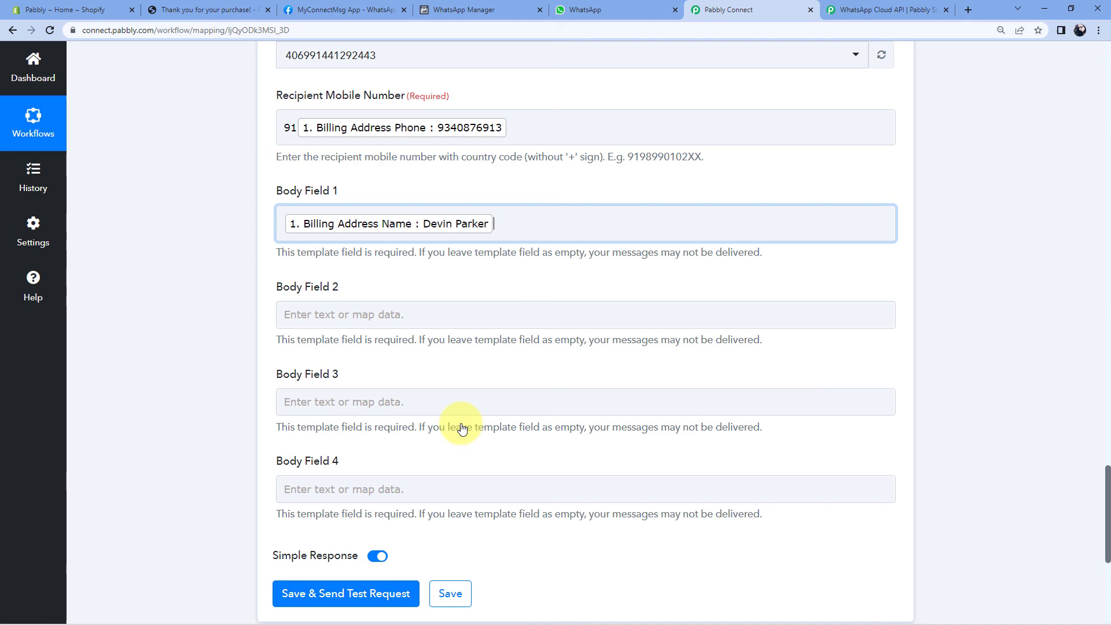
left_click(223, 315)
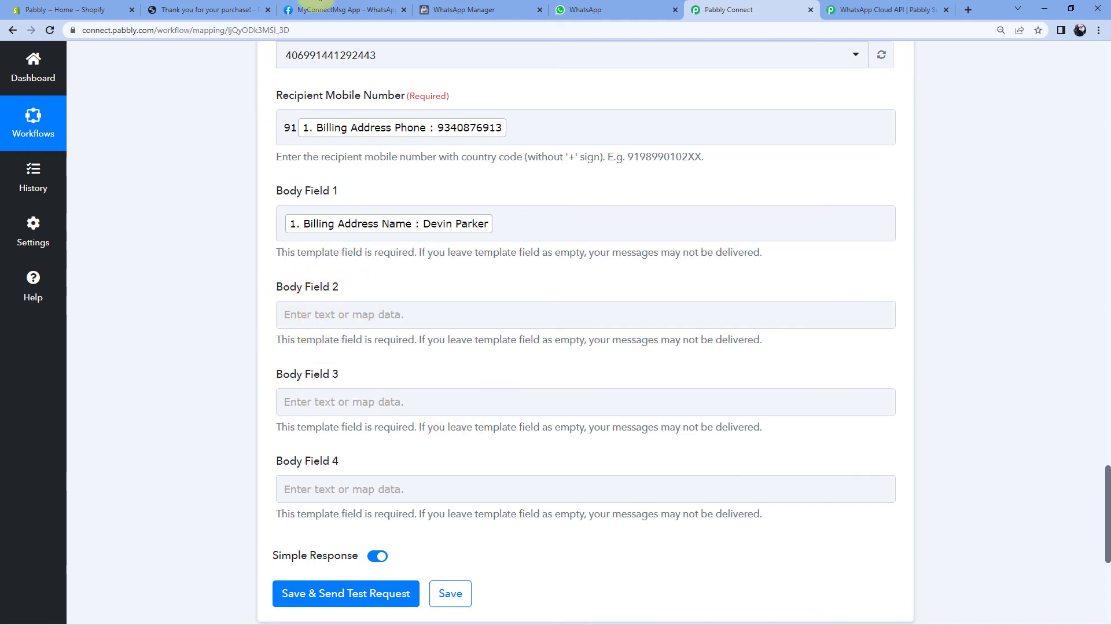
After checking the template's {{2}} placeholder, map Line Items 0 Title into Body Field 2.
left_click(474, 10)
left_click_drag(929, 291, 945, 291)
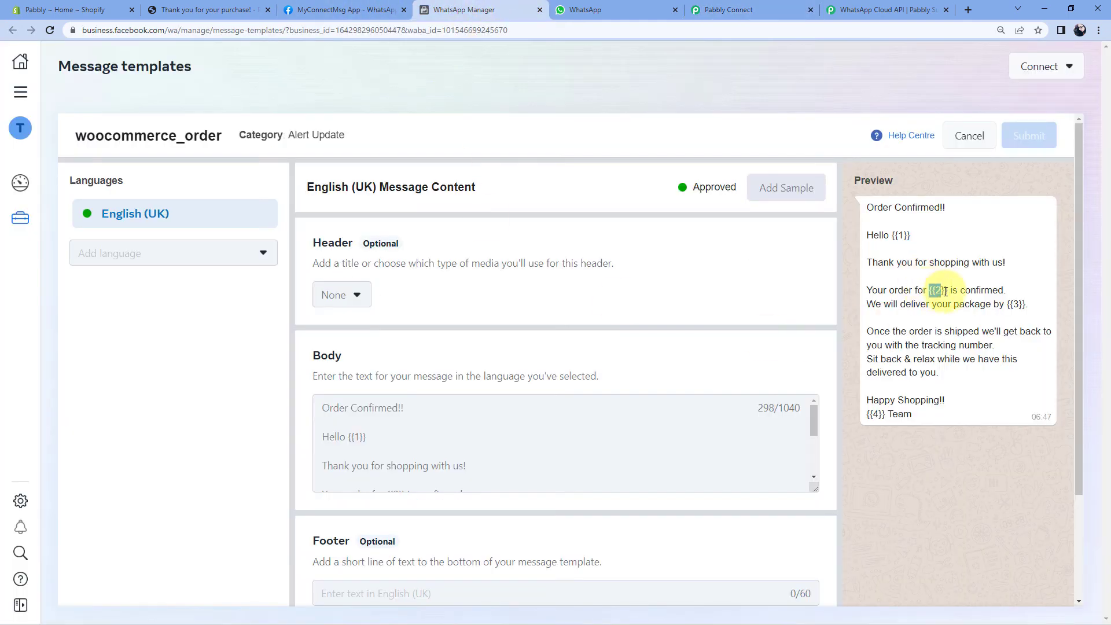
left_click(758, 9)
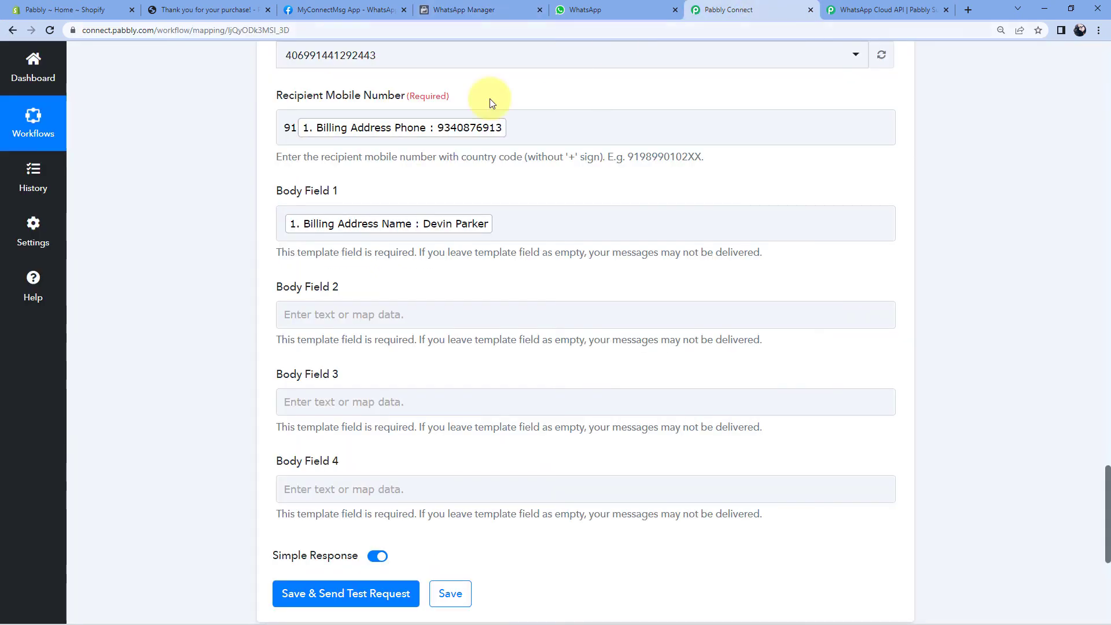
left_click(325, 324)
scroll(263, 364, "down", 2)
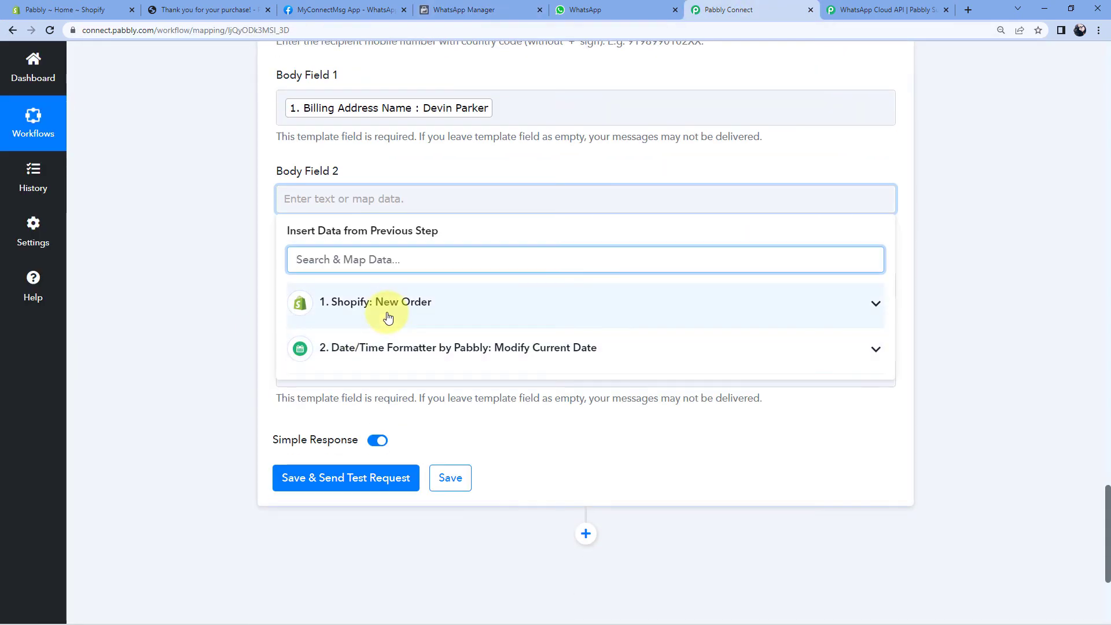
left_click(331, 324)
scroll(332, 324, "down", 1)
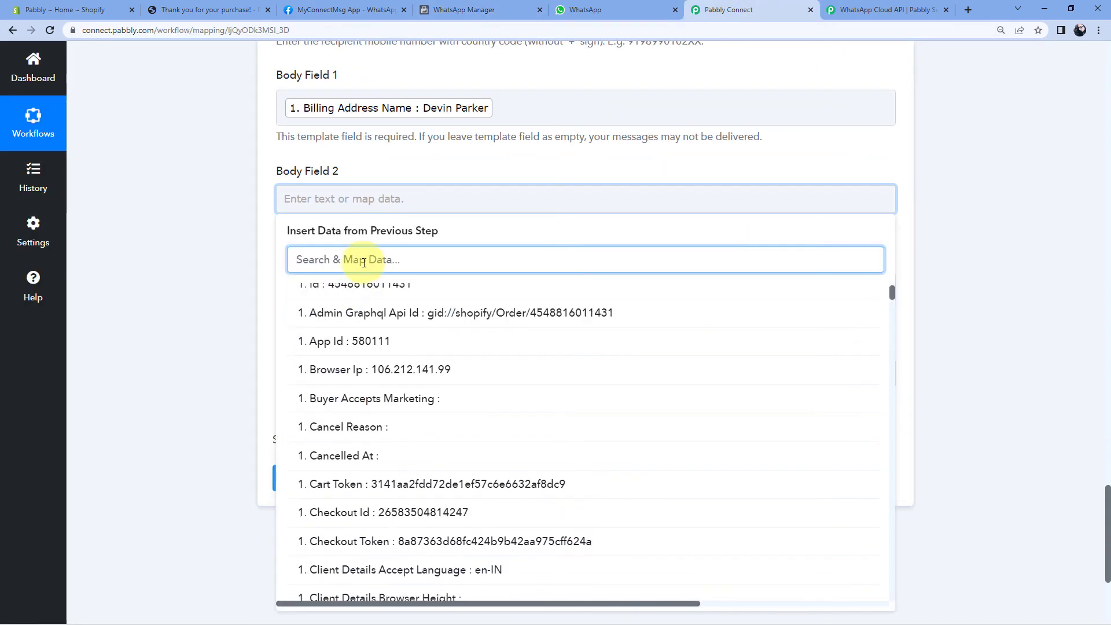
type("pro")
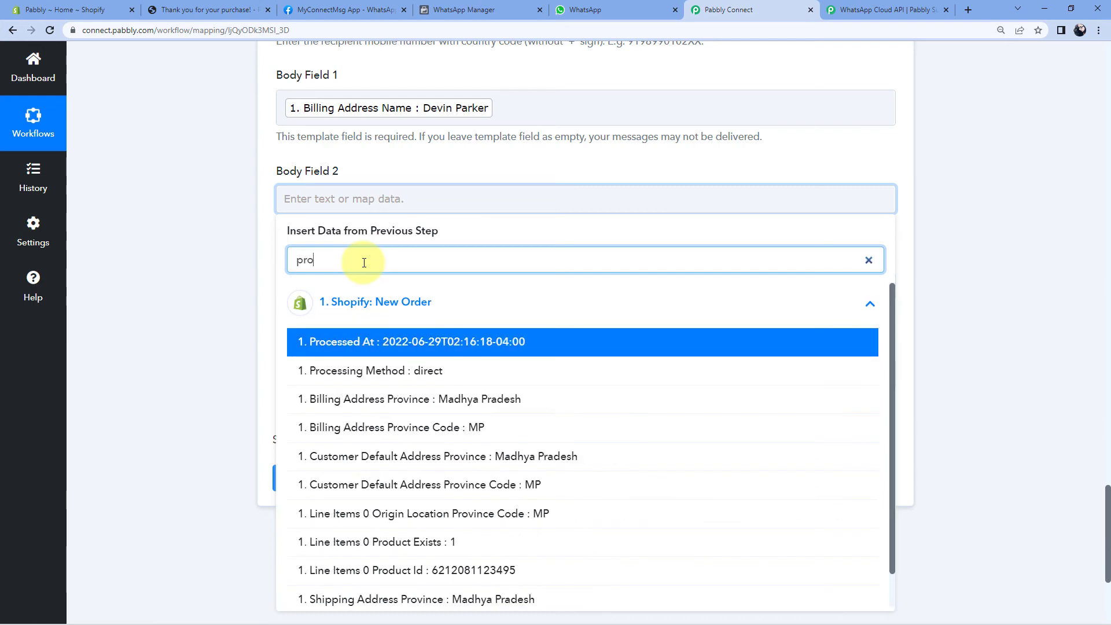
key("BackSpace")
key("BackSpace")
key("BackSpace")
type("fly")
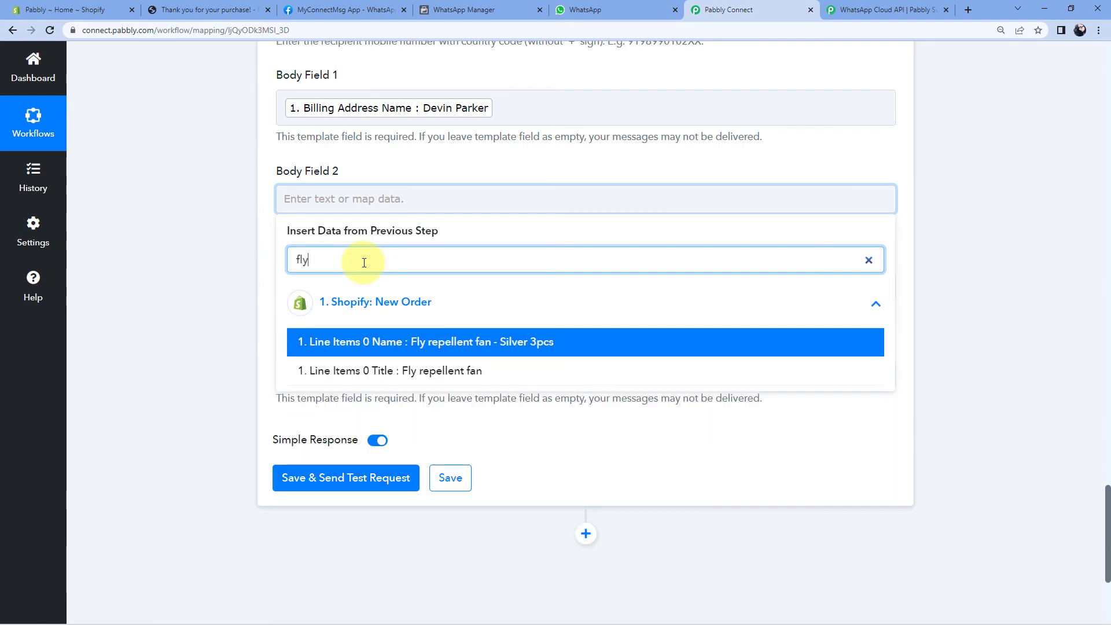
left_click(409, 373)
left_click(199, 276)
Map the formatted date output (2. 0 Datetime) into Body Field 3.
scroll(199, 276, "down", 1)
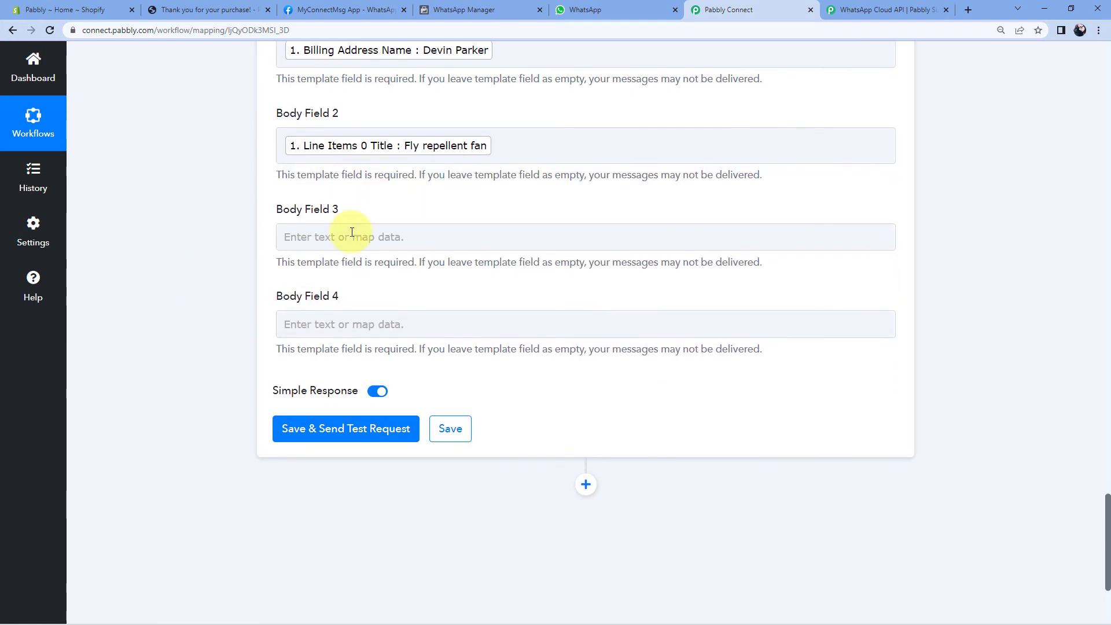
left_click(458, 9)
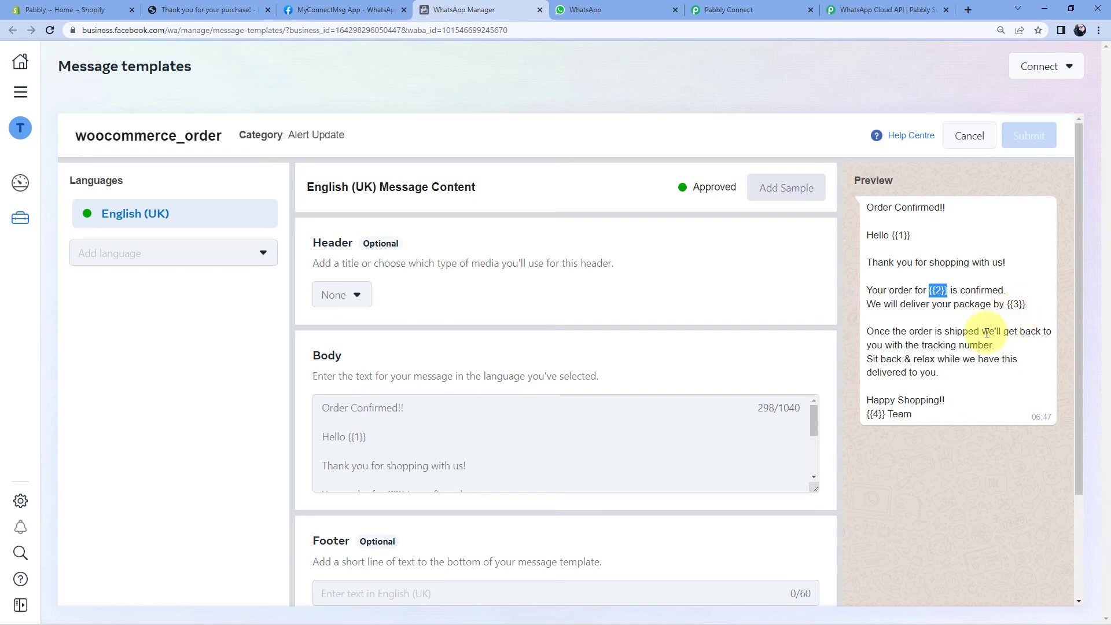
left_click(767, 10)
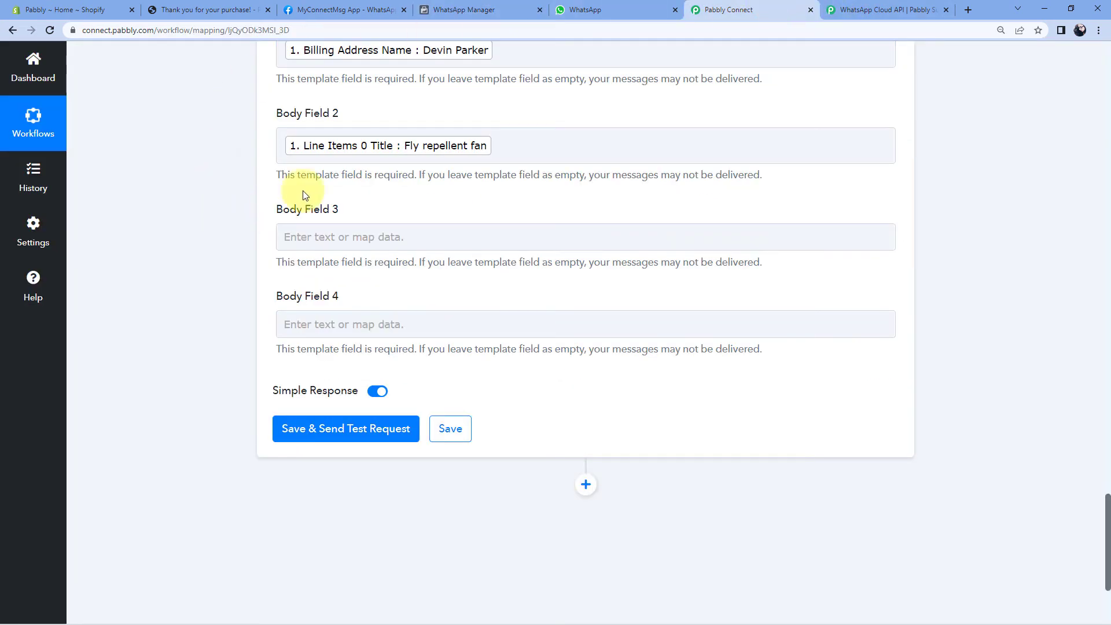
left_click(323, 235)
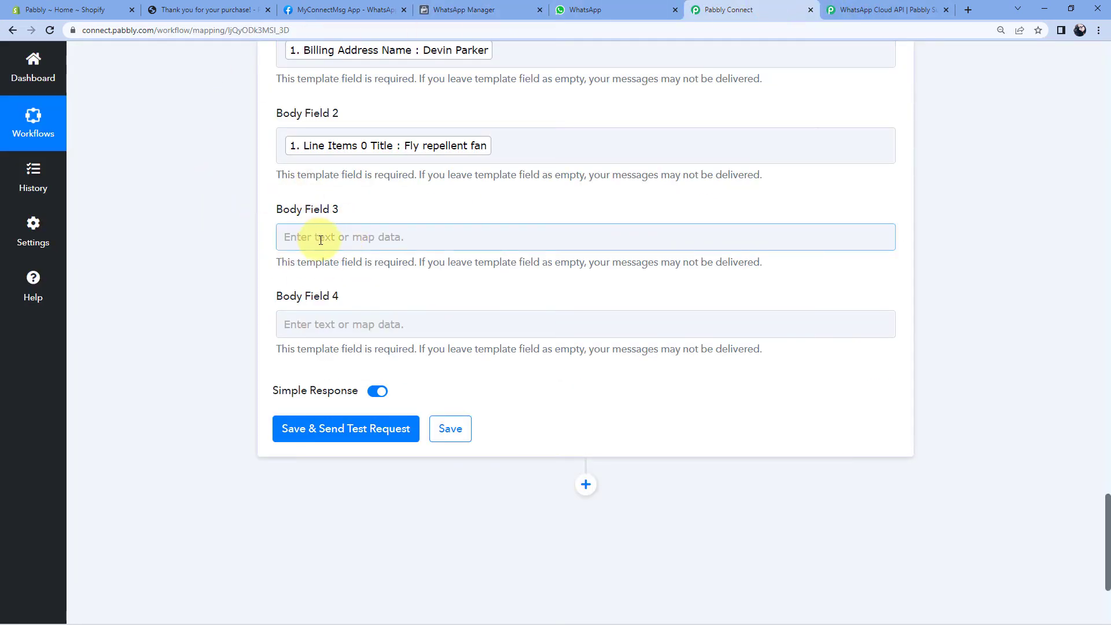
left_click(321, 239)
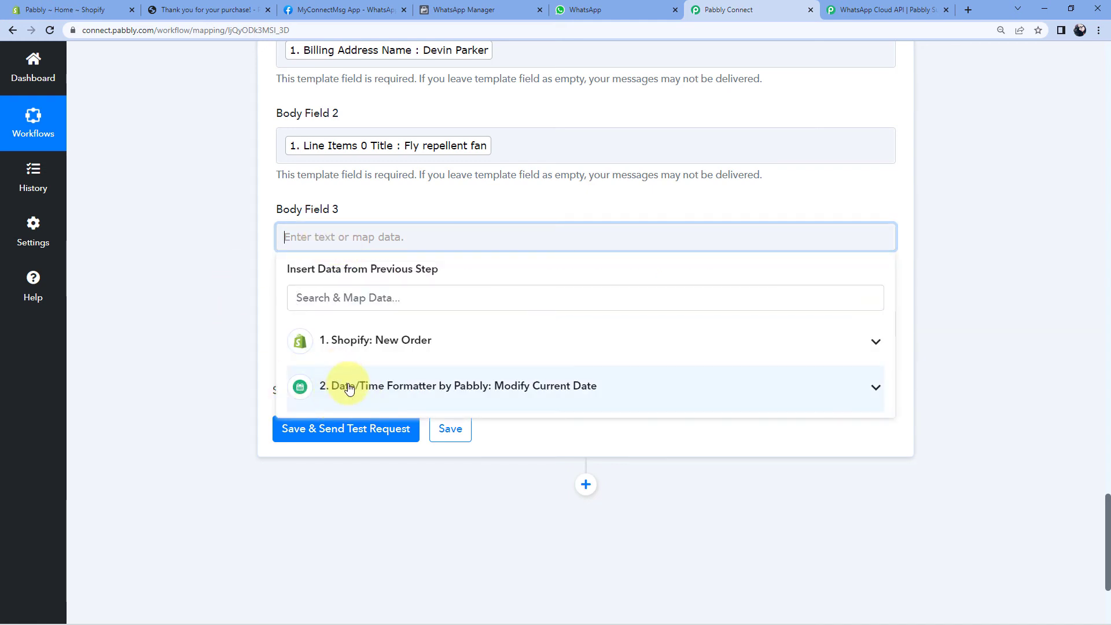
left_click(463, 387)
left_click(361, 430)
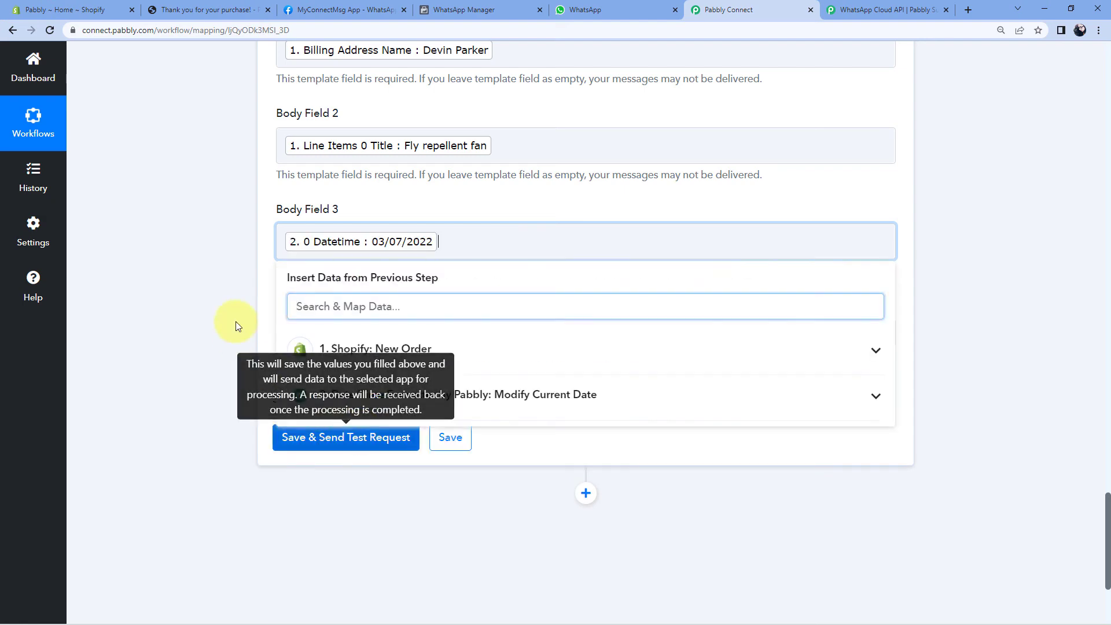
Check the template's last placeholder and fill Body Field 4 with 'Pabbly'.
left_click(463, 9)
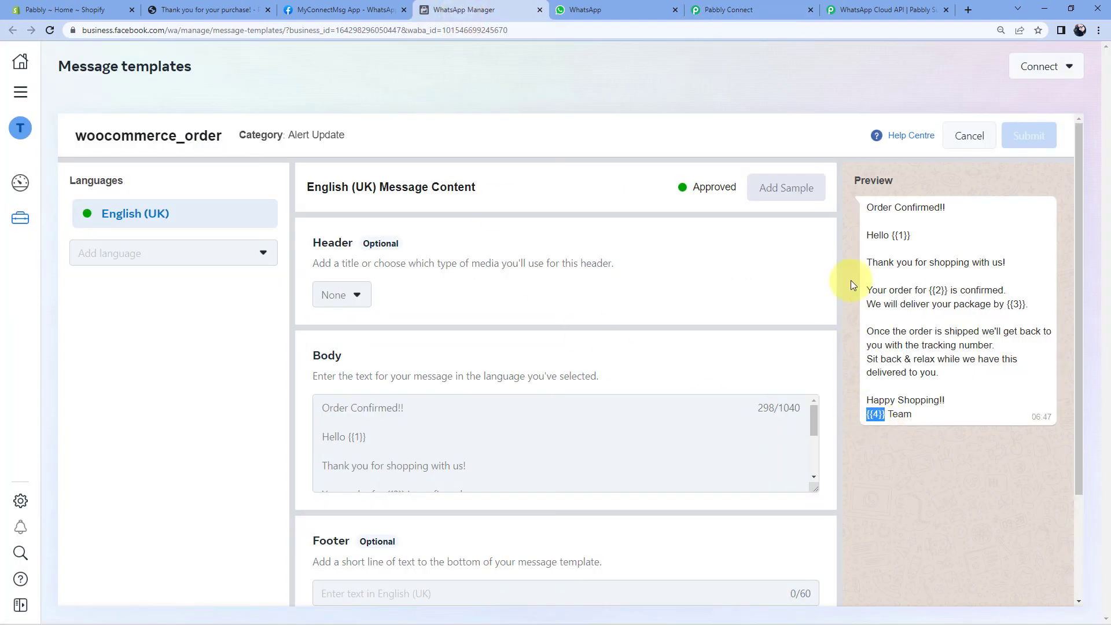
left_click(879, 8)
left_click(731, 7)
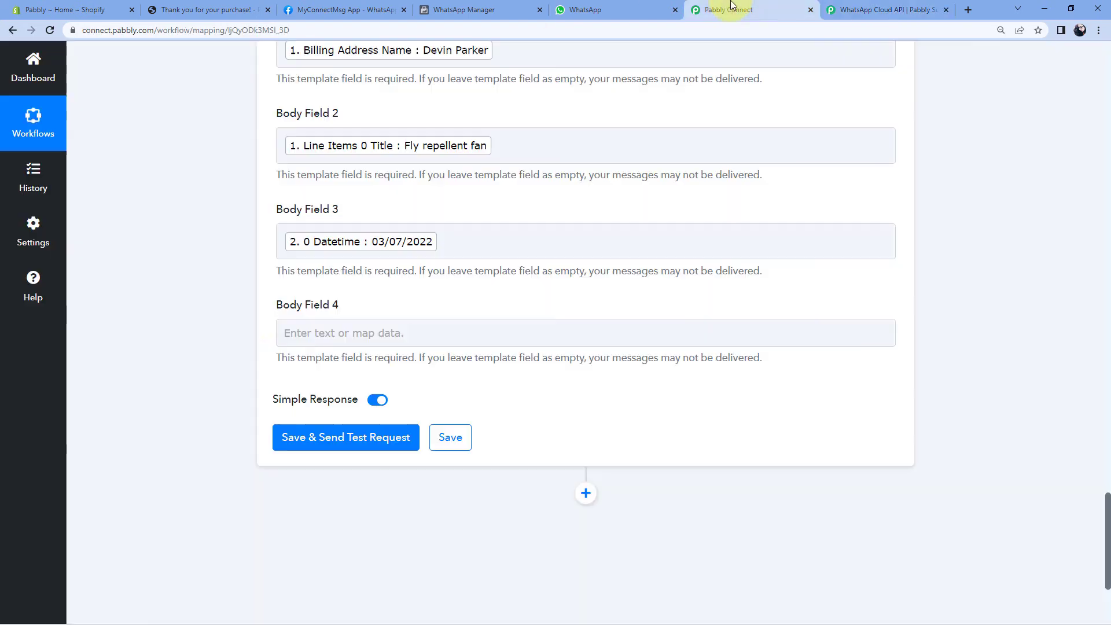
left_click(353, 334)
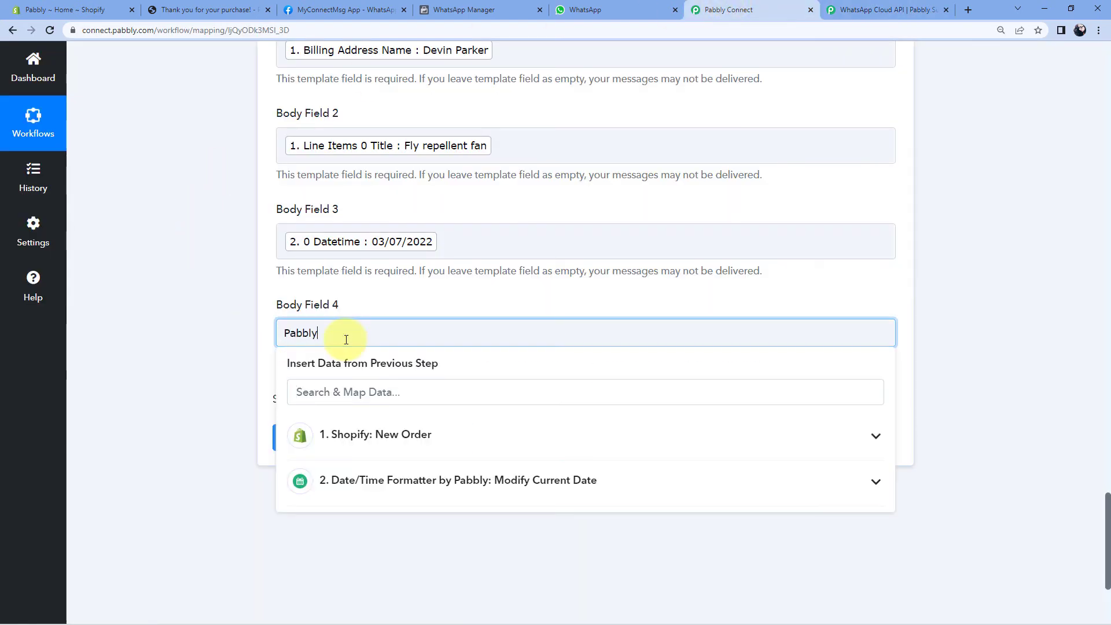
left_click(235, 322)
scroll(224, 369, "up", 5)
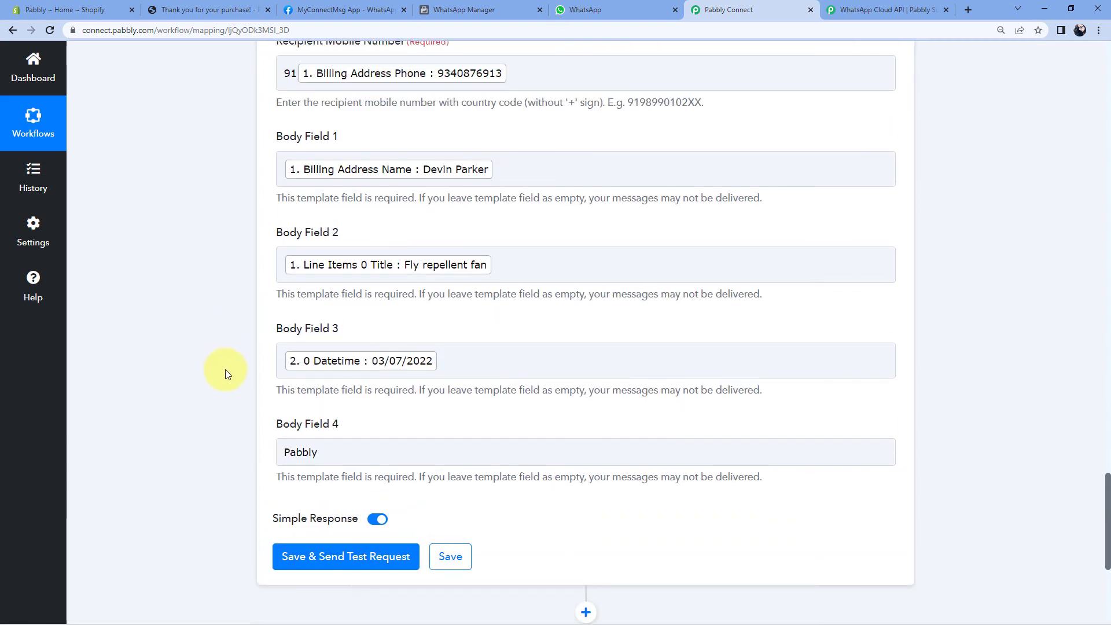
scroll(221, 363, "down", 5)
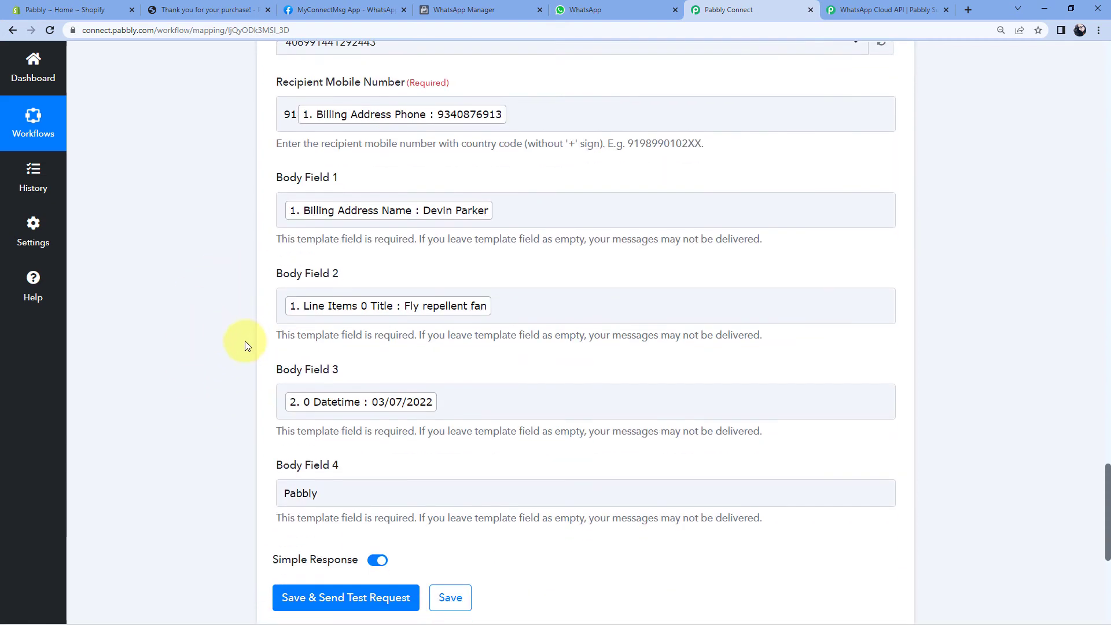
Save the WhatsApp step with Save & Send Test Request and confirm a WhatsApp message id is returned.
scroll(231, 399, "down", 2)
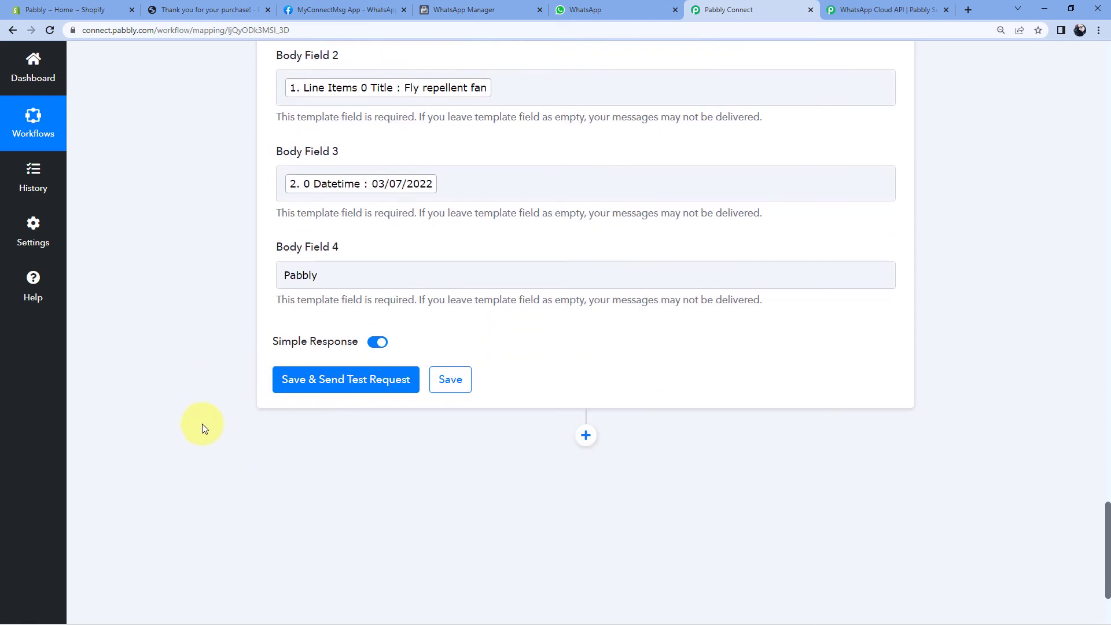
left_click(355, 385)
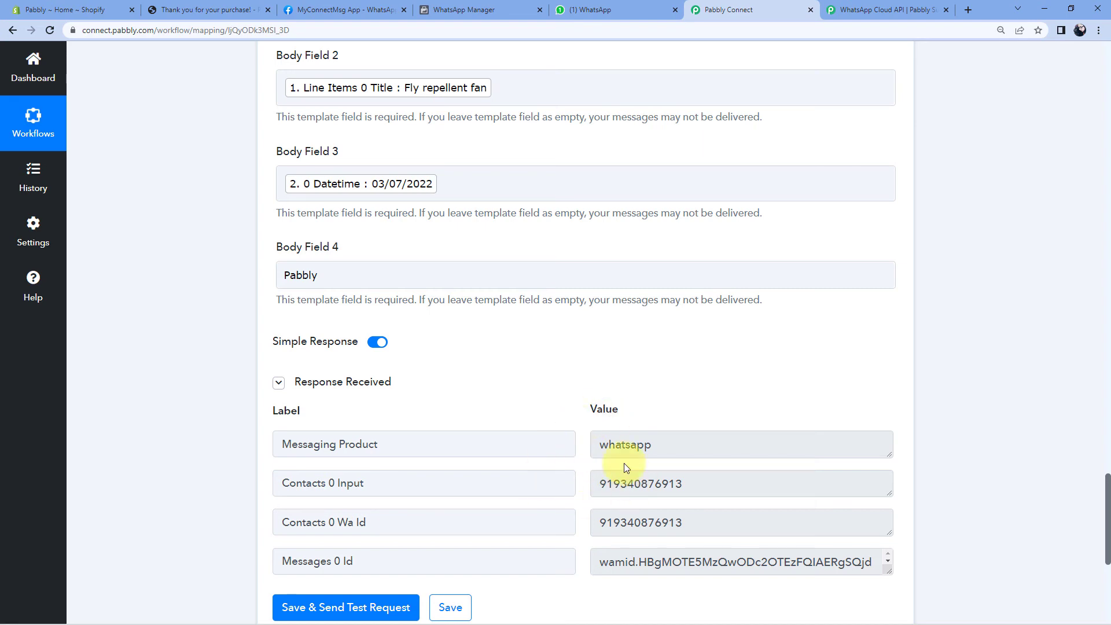
scroll(566, 426, "up", 7)
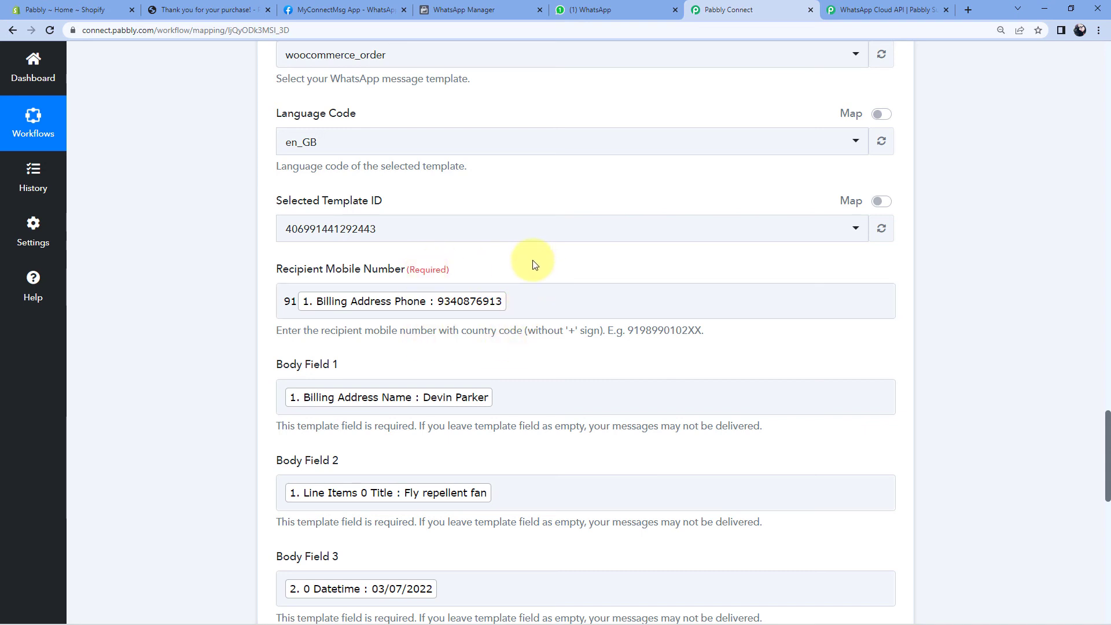
left_click(602, 9)
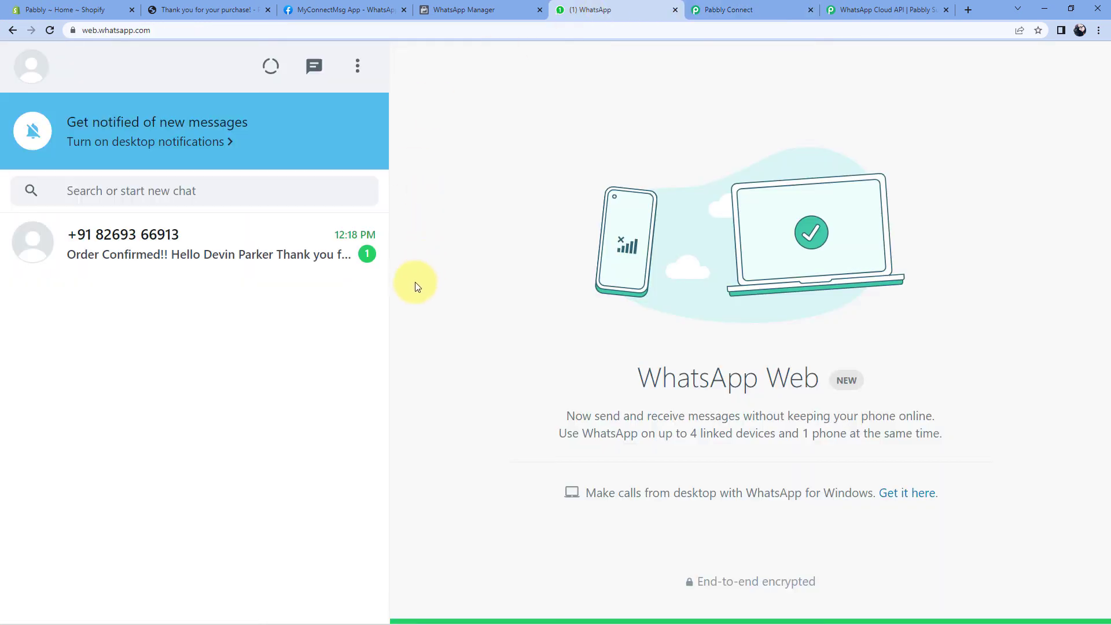
Open the unread chat and verify the Fly repellent fan confirmation's customer name and 03/07/2022 delivery date.
left_click(205, 253)
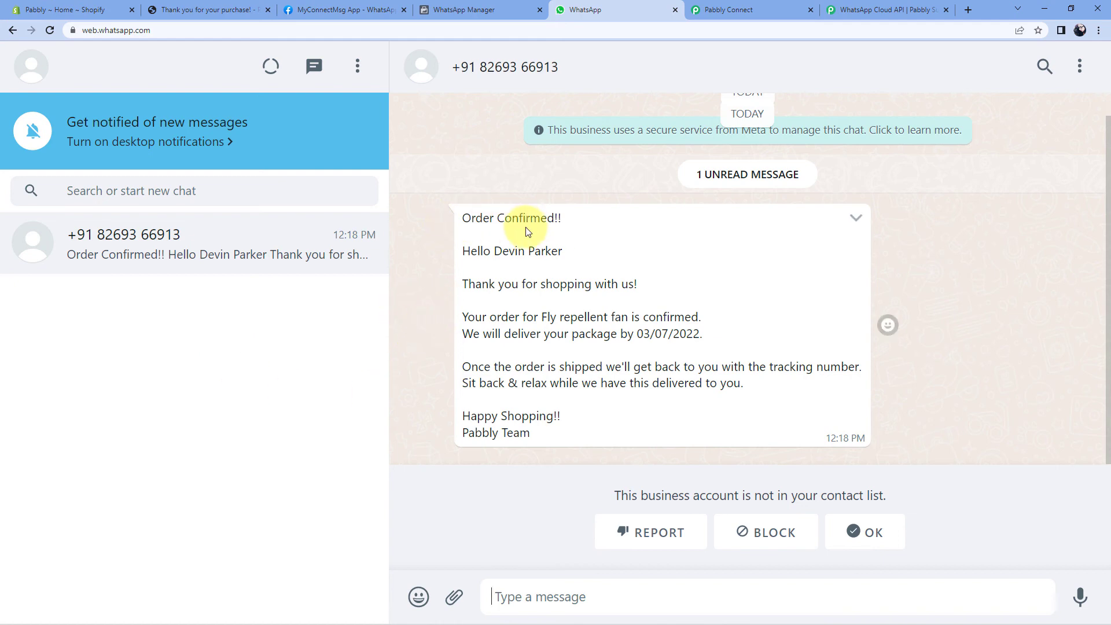
left_click_drag(495, 255, 559, 257)
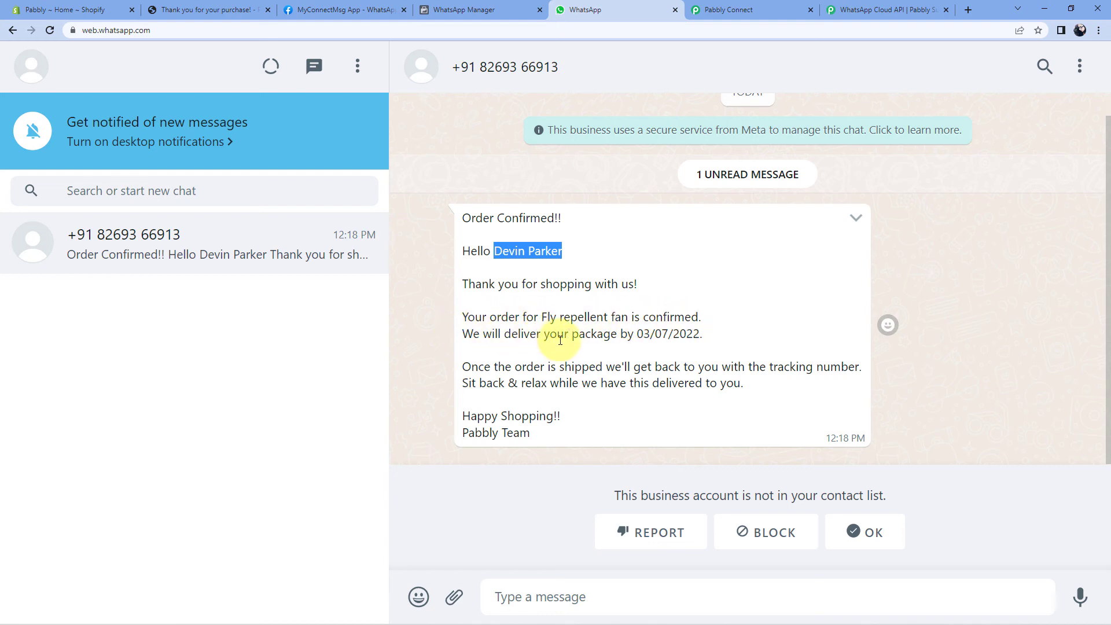
left_click_drag(638, 334, 700, 334)
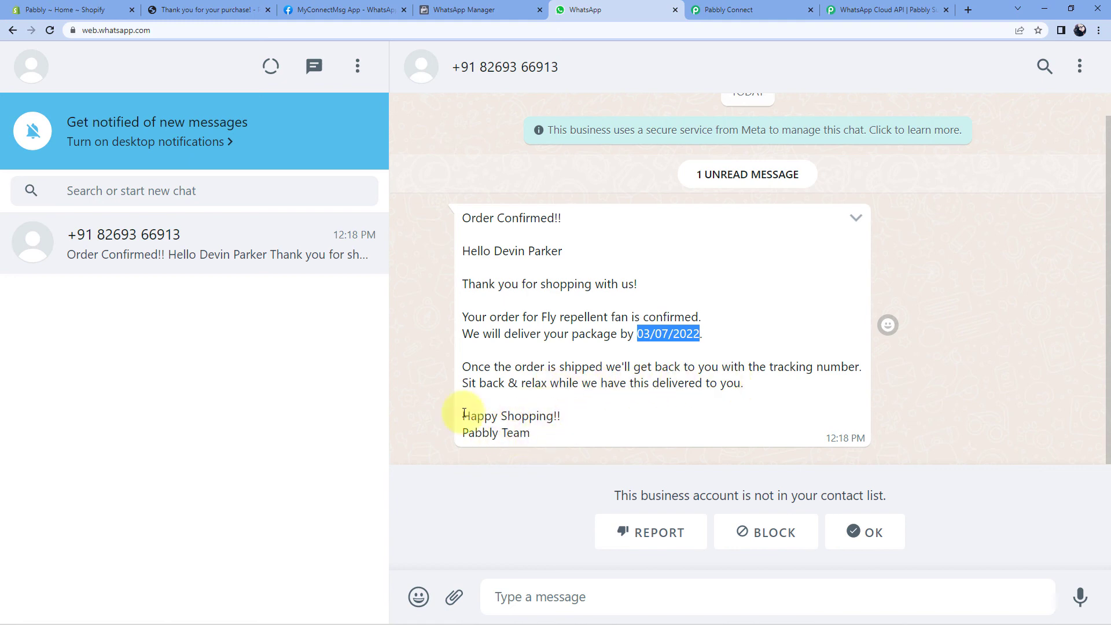
left_click(422, 342)
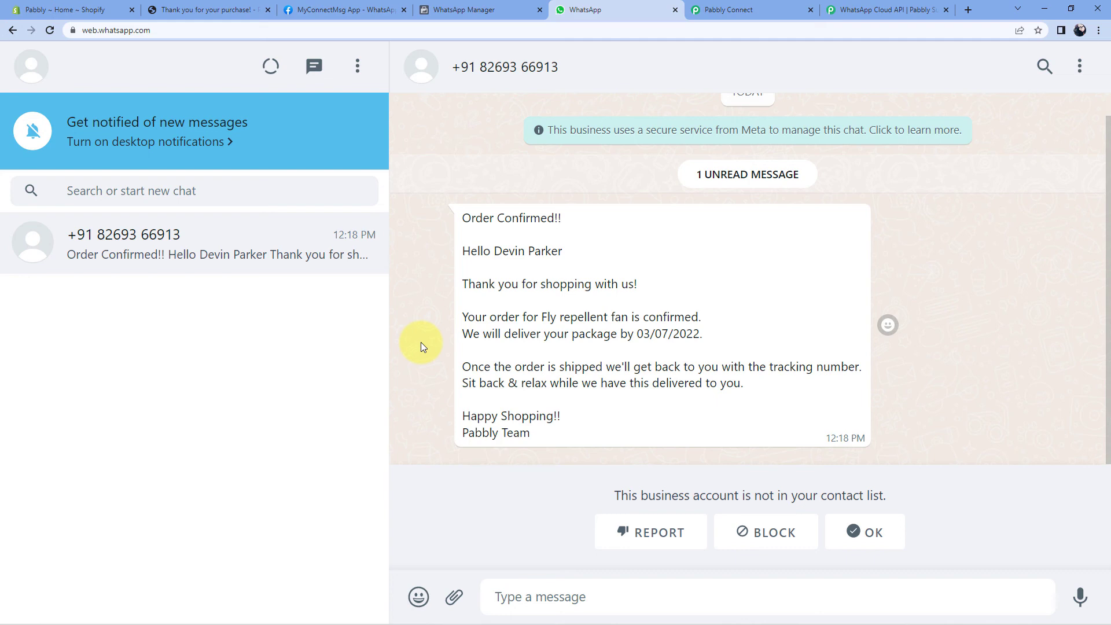
Return to the store, find the Lg Camera in the Catalog and choose Buy It Now.
left_click(198, 10)
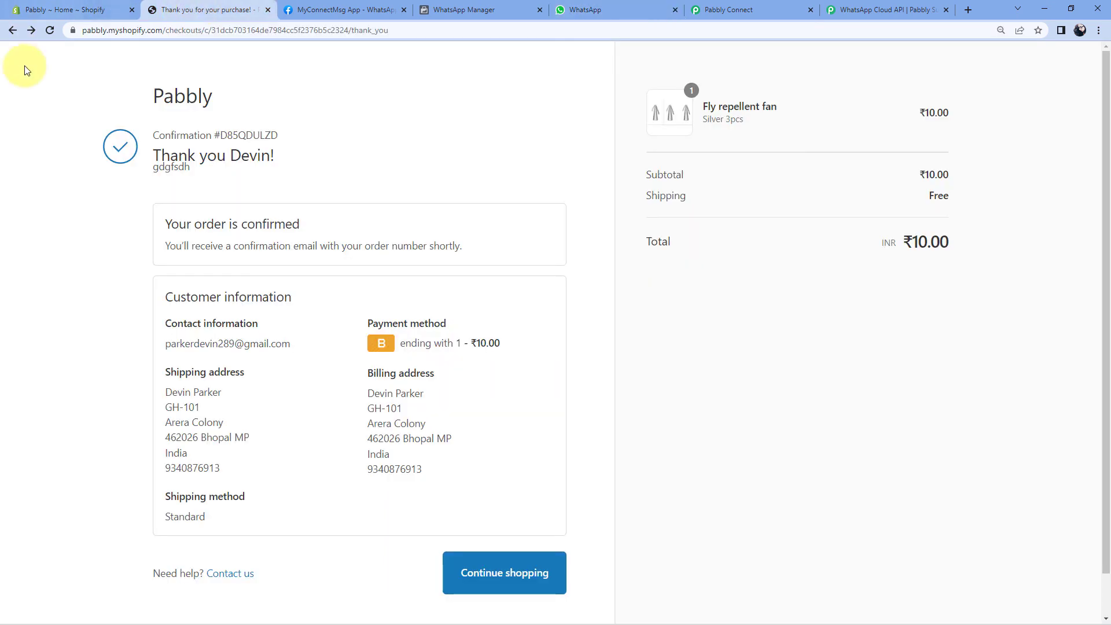
left_click(12, 30)
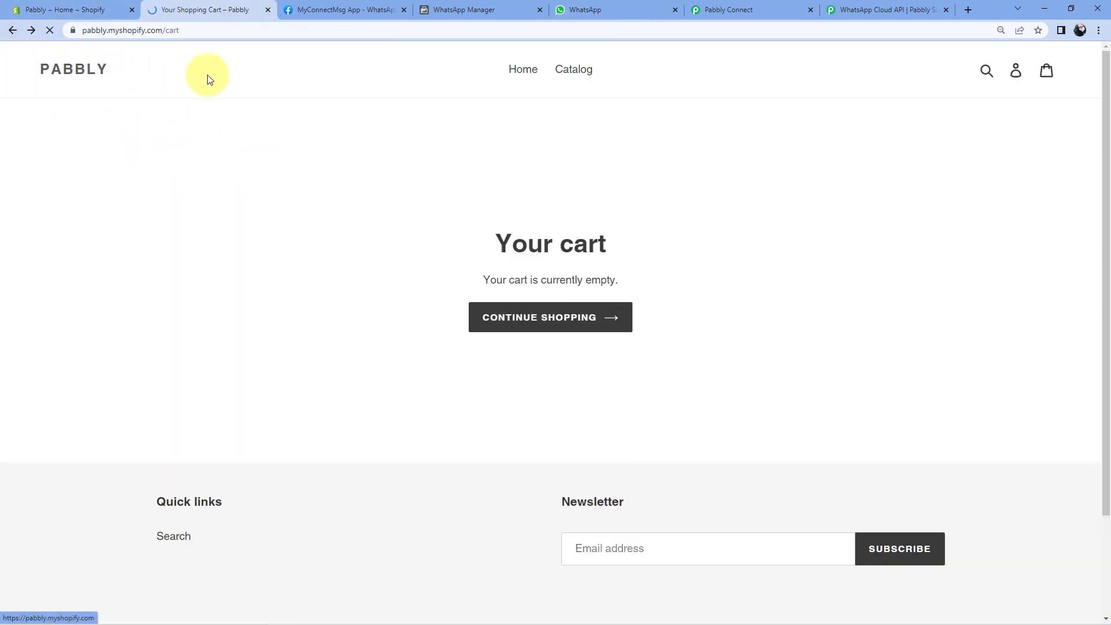
left_click(574, 72)
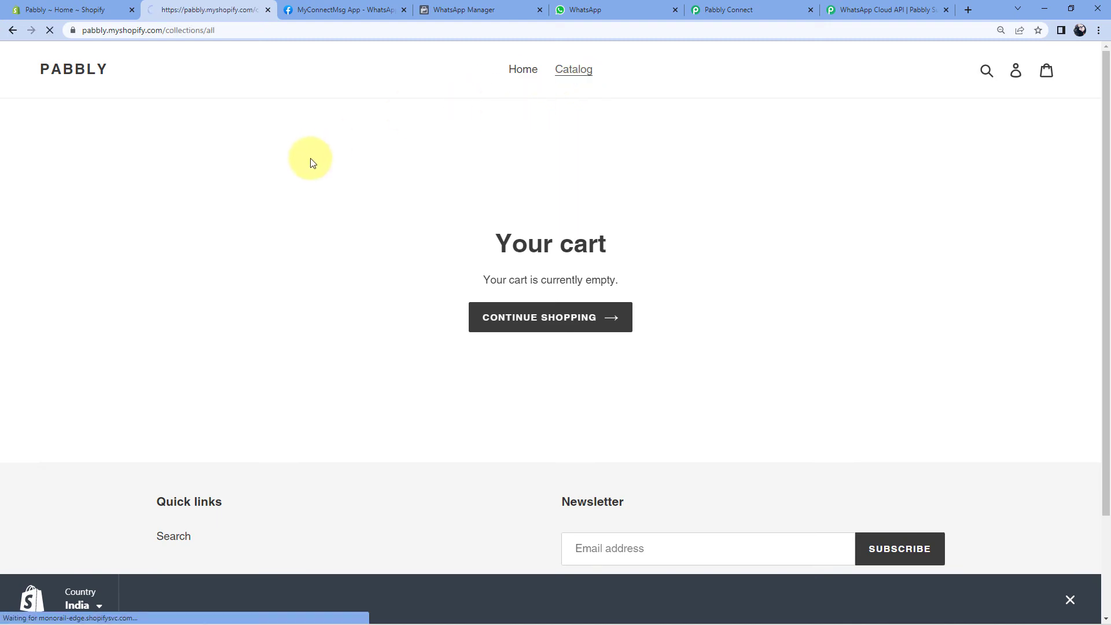
scroll(49, 278, "down", 3)
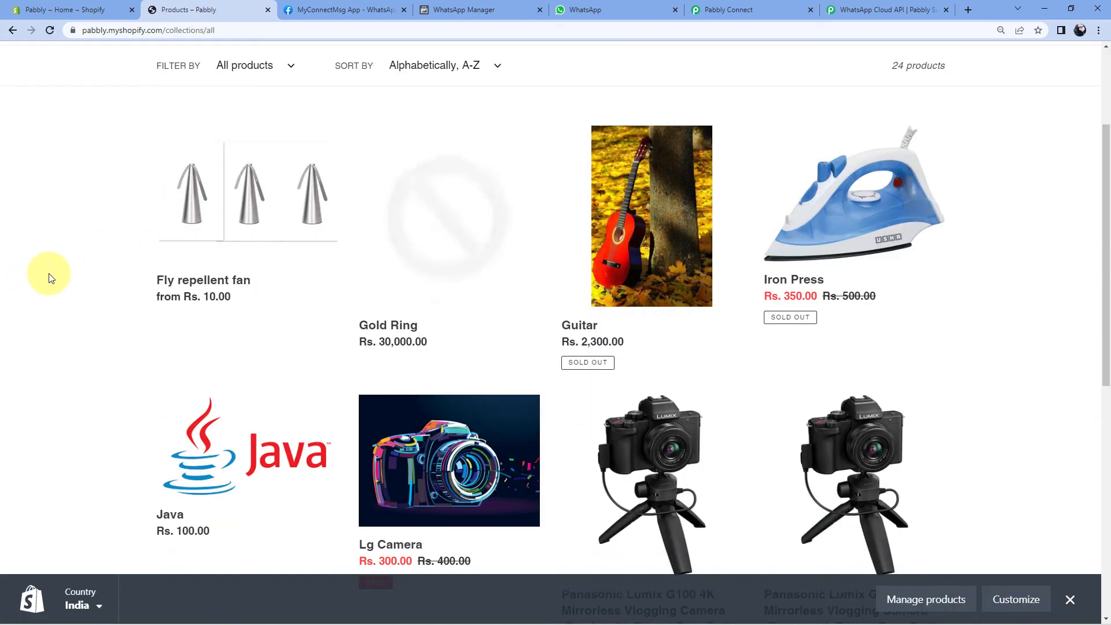
scroll(49, 278, "down", 4)
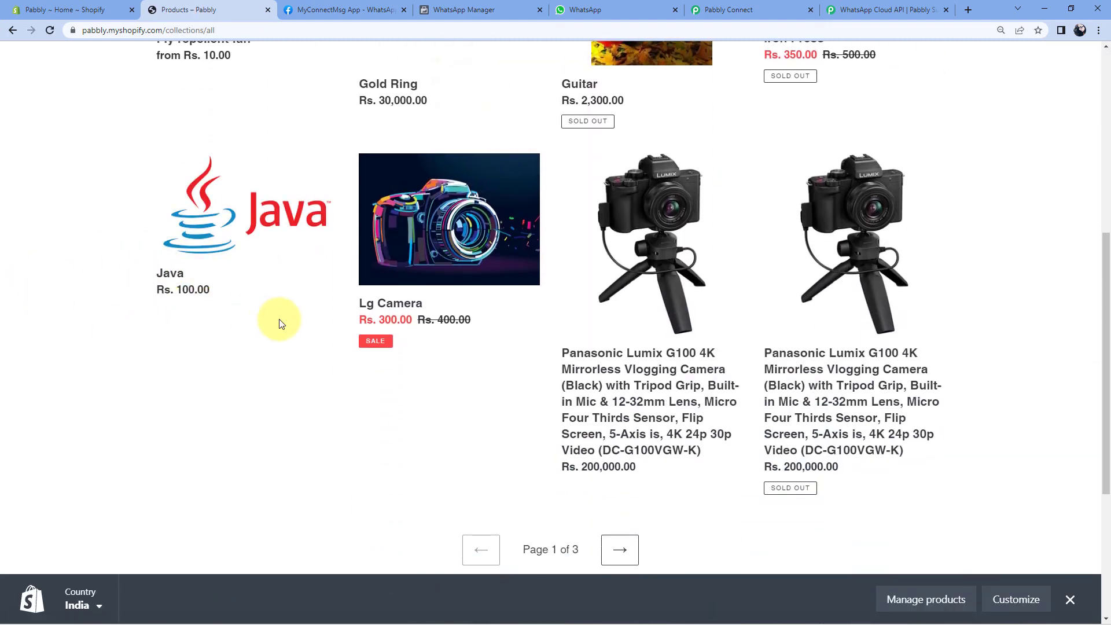
scroll(279, 323, "down", 2)
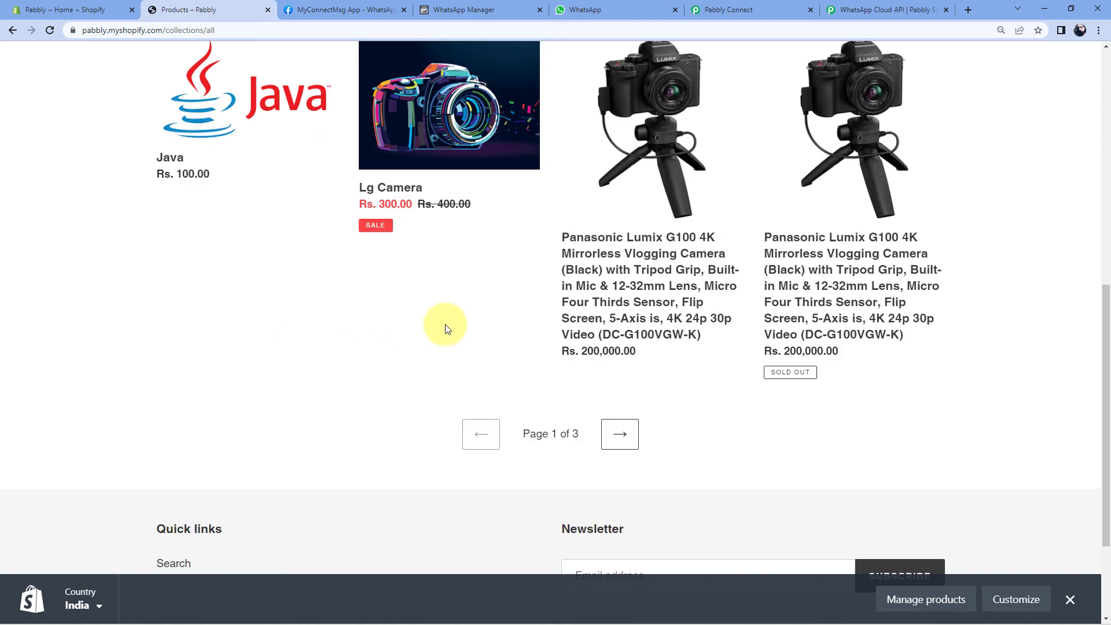
left_click(411, 192)
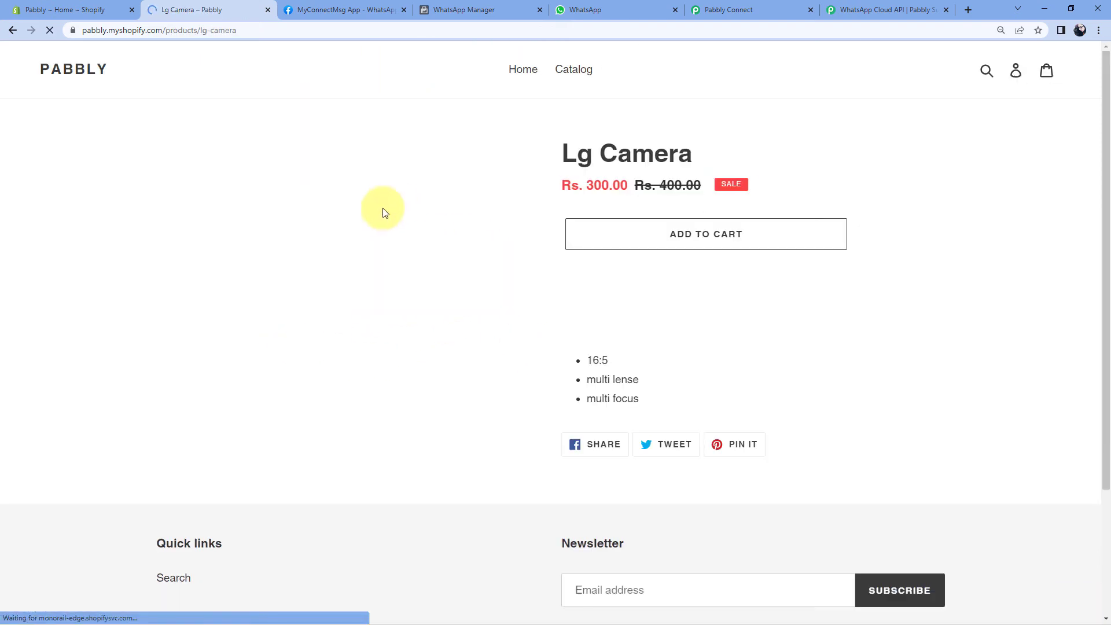
left_click(709, 286)
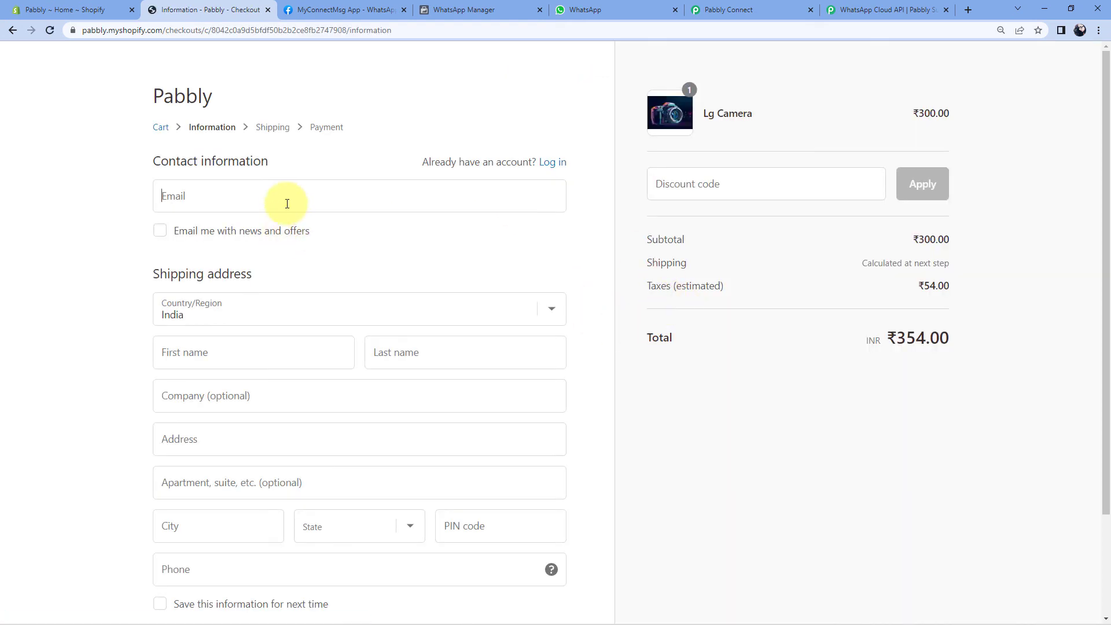
Enter the customer's e-mail, first and last name and street address, choosing the saved address suggestion.
left_click(287, 203)
left_click(255, 253)
left_click(199, 355)
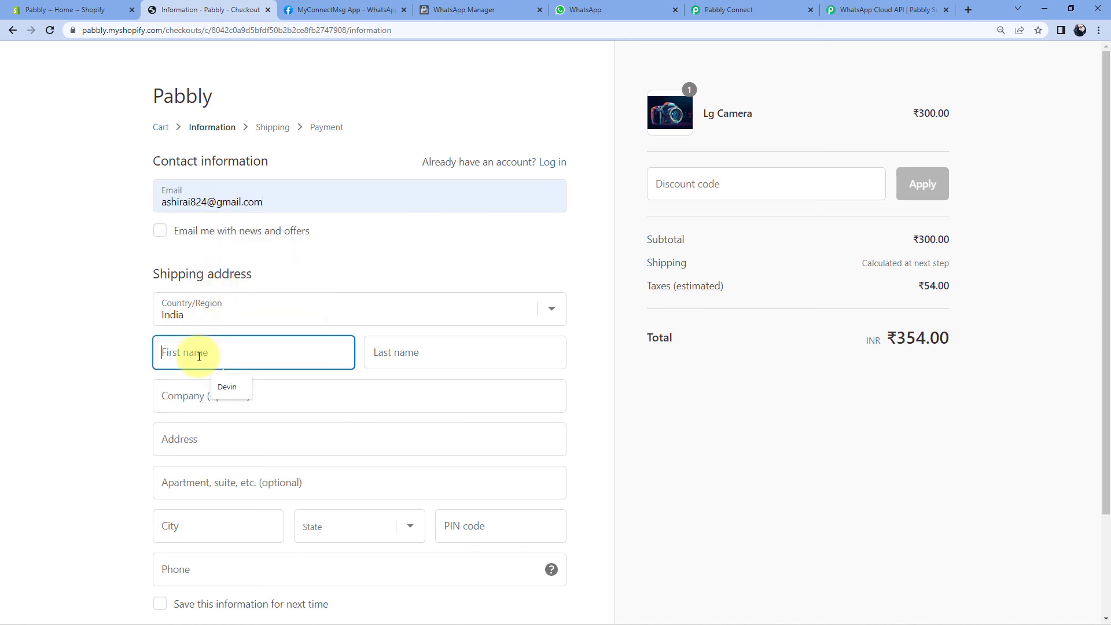
key("Tab")
key("Tab")
scroll(180, 376, "down", 2)
left_click(183, 379)
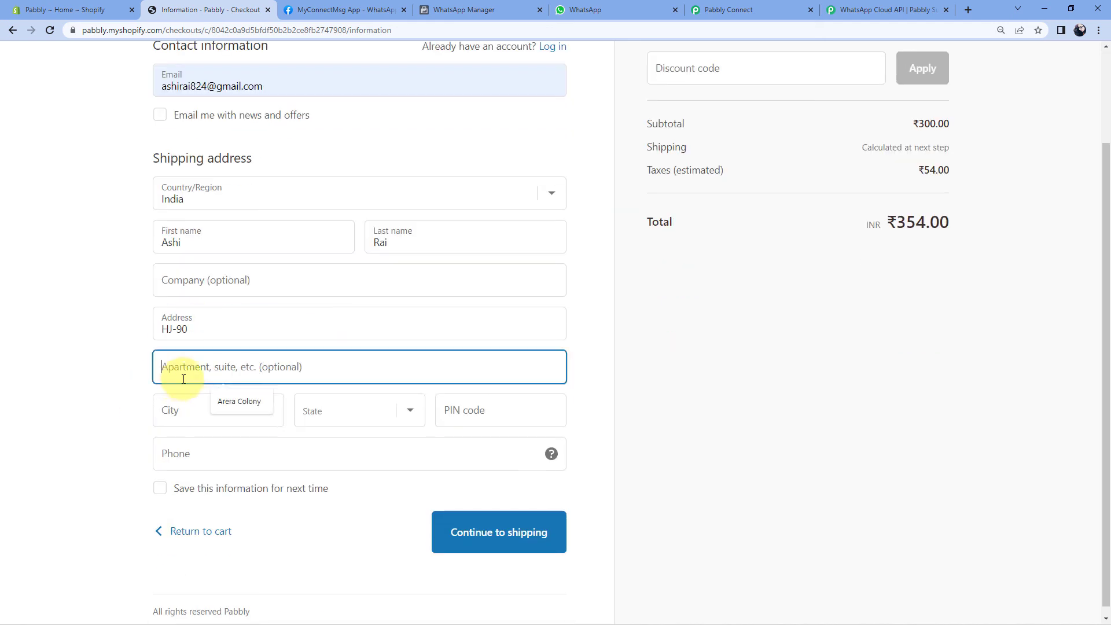
left_click(239, 401)
left_click(218, 412)
Set the state to Madhya Pradesh and enter the customer's phone number without spaces.
left_click(222, 447)
left_click(353, 411)
left_click(342, 336)
left_click(496, 412)
left_click(262, 460)
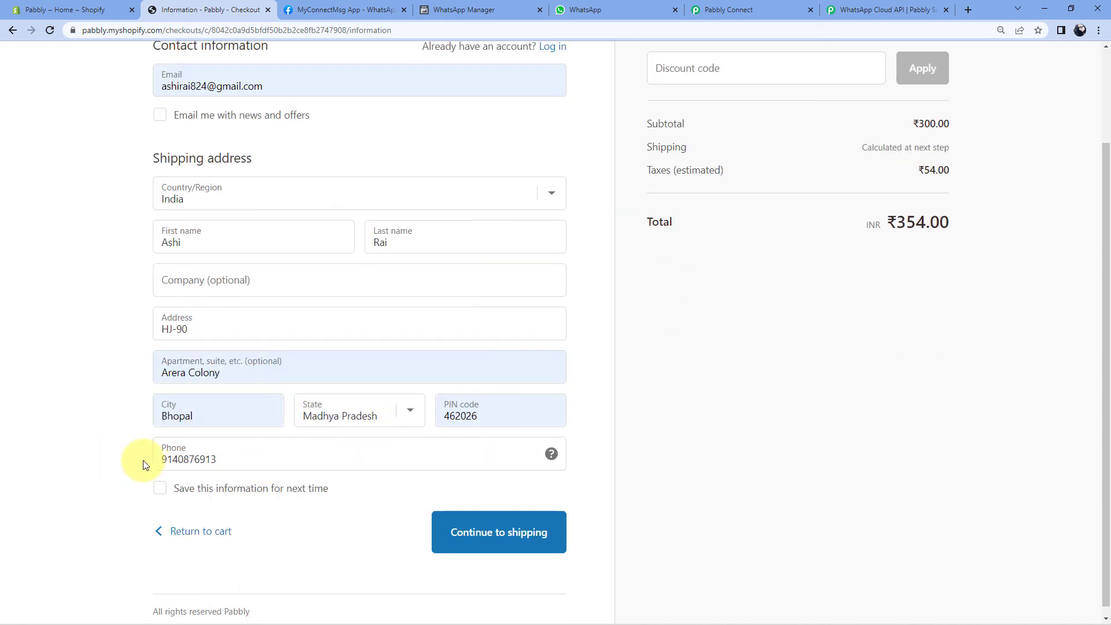
left_click_drag(221, 458, 110, 467)
key("BackSpace")
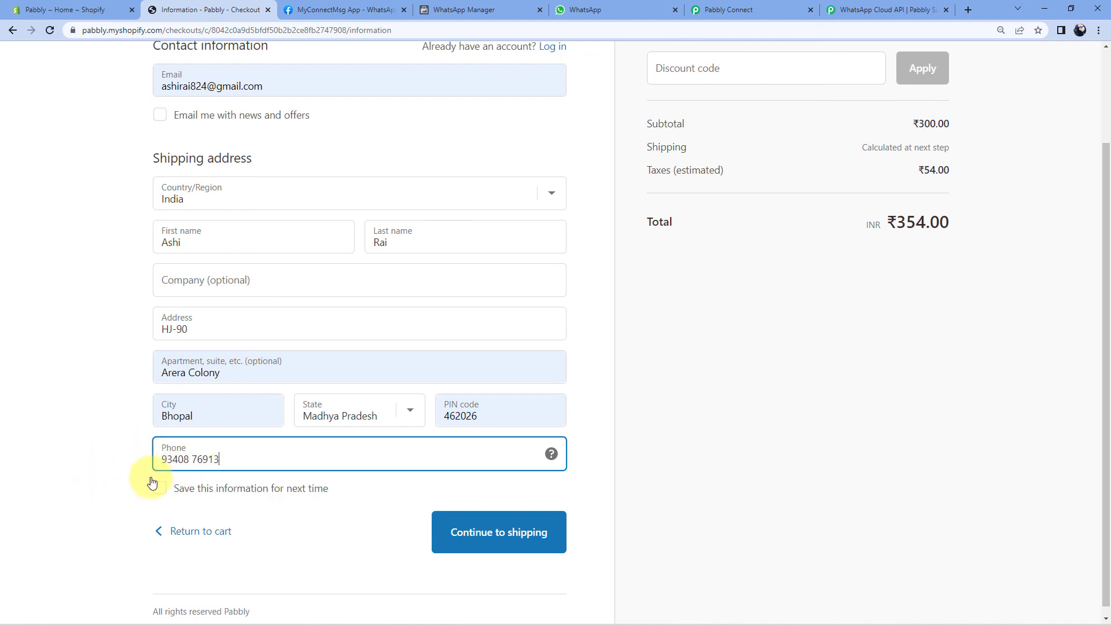
scroll(152, 482, "up", 2)
left_click(91, 436)
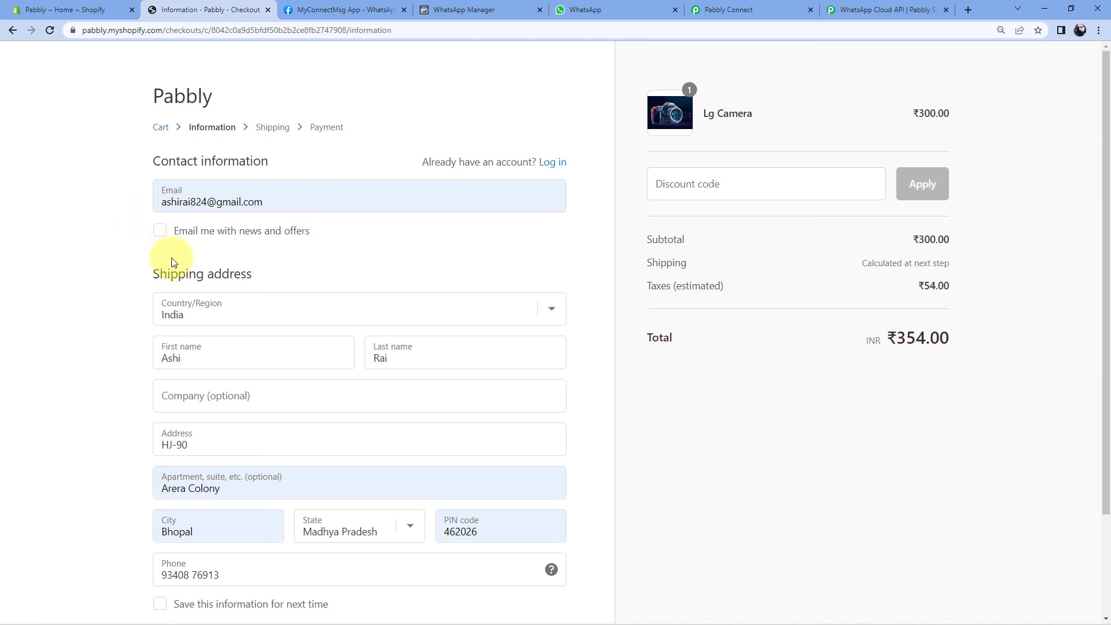
scroll(132, 335, "down", 2)
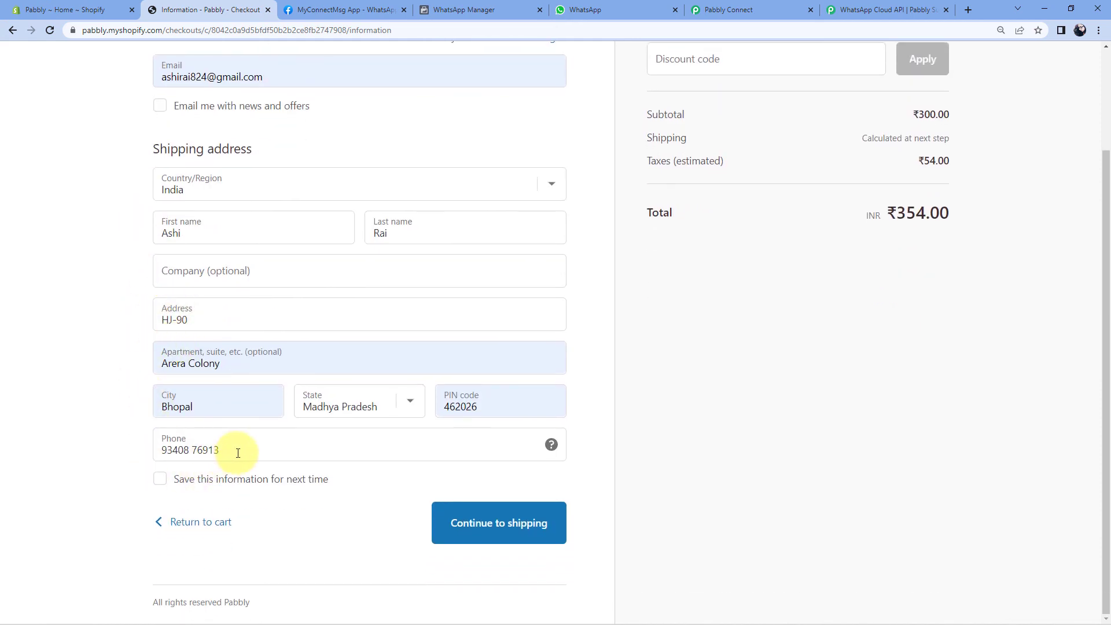
left_click_drag(238, 453, 164, 454)
left_click(192, 450)
key("BackSpace")
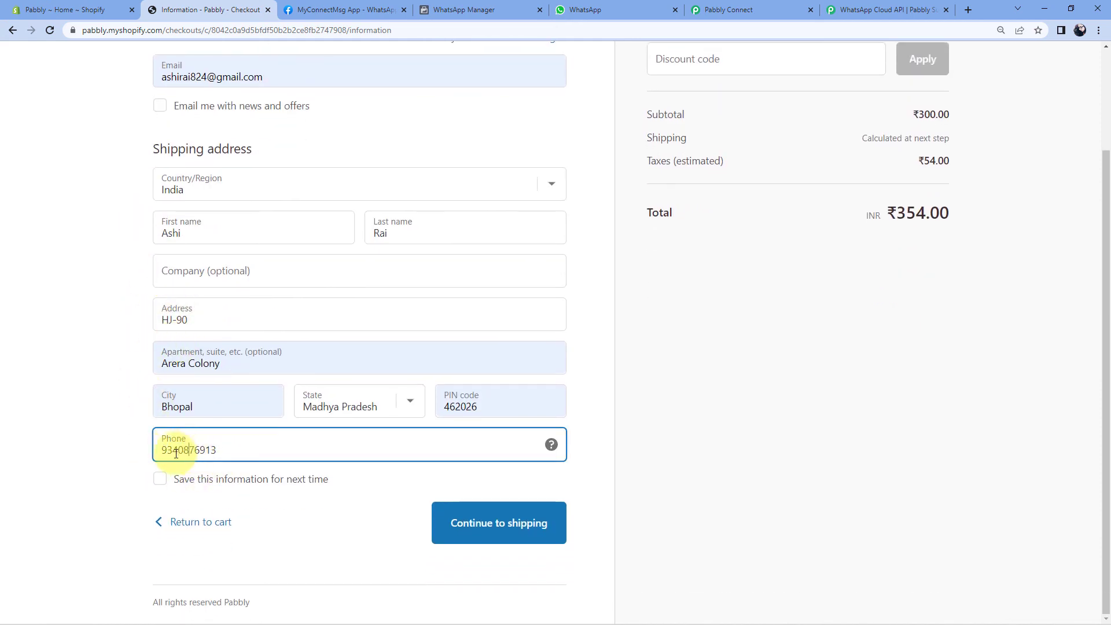
left_click(113, 461)
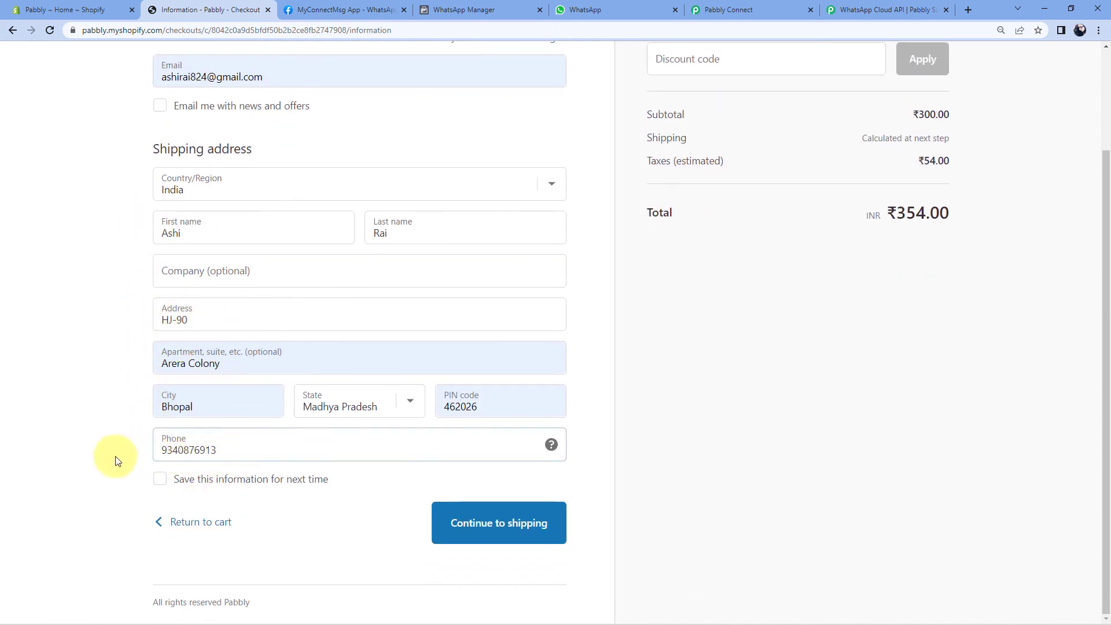
Continue through shipping to payment, enter the bogus test card details and pay ₹354.00.
left_click(479, 534)
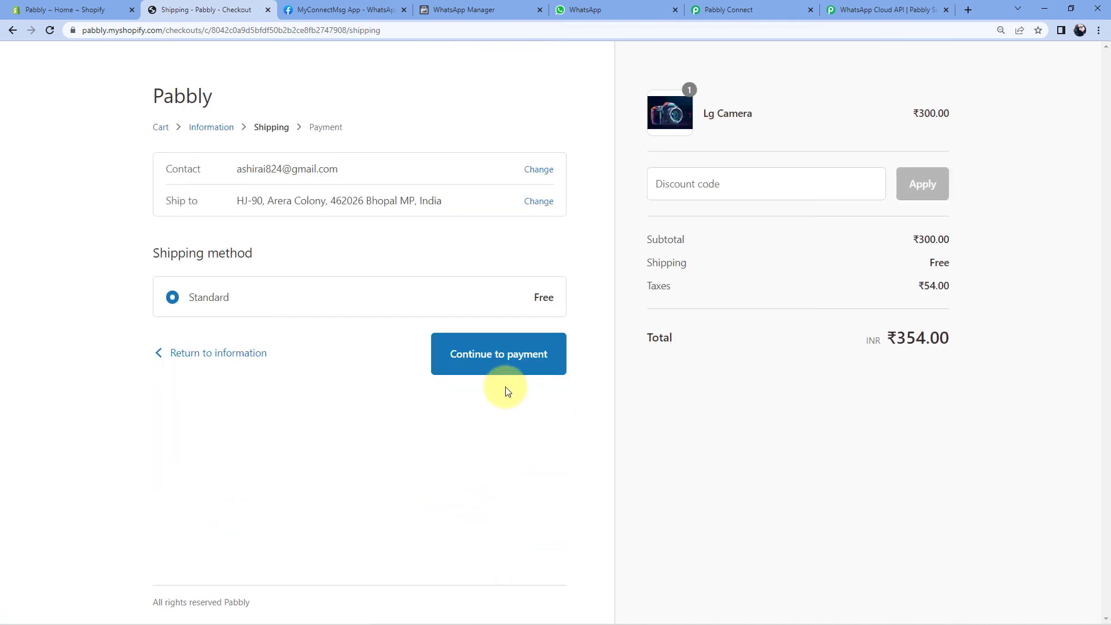
left_click(499, 354)
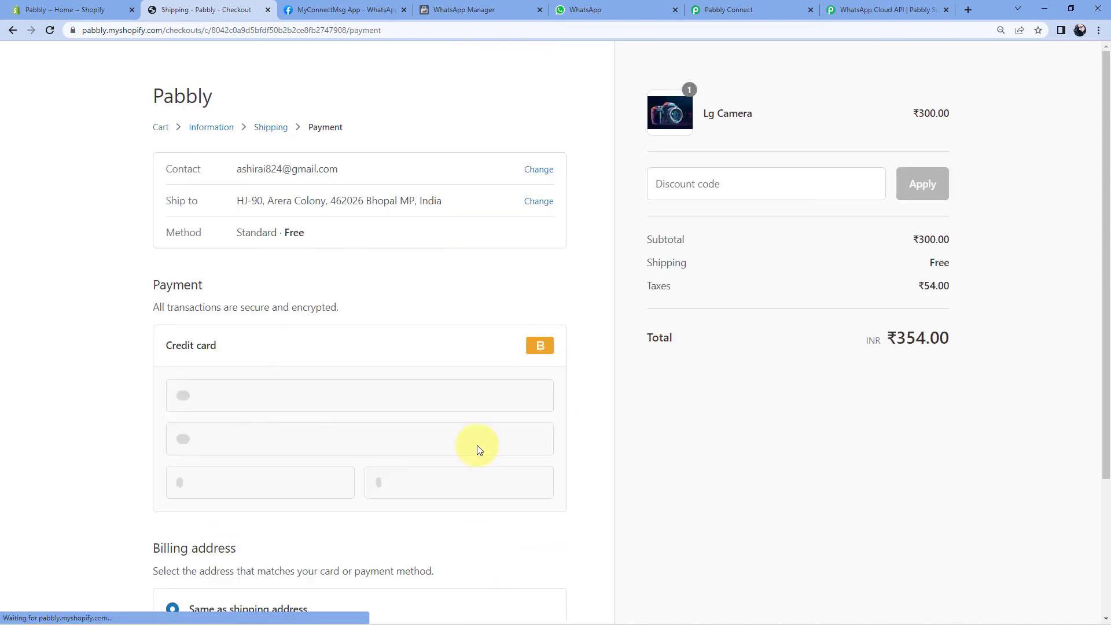
left_click(219, 399)
type("1")
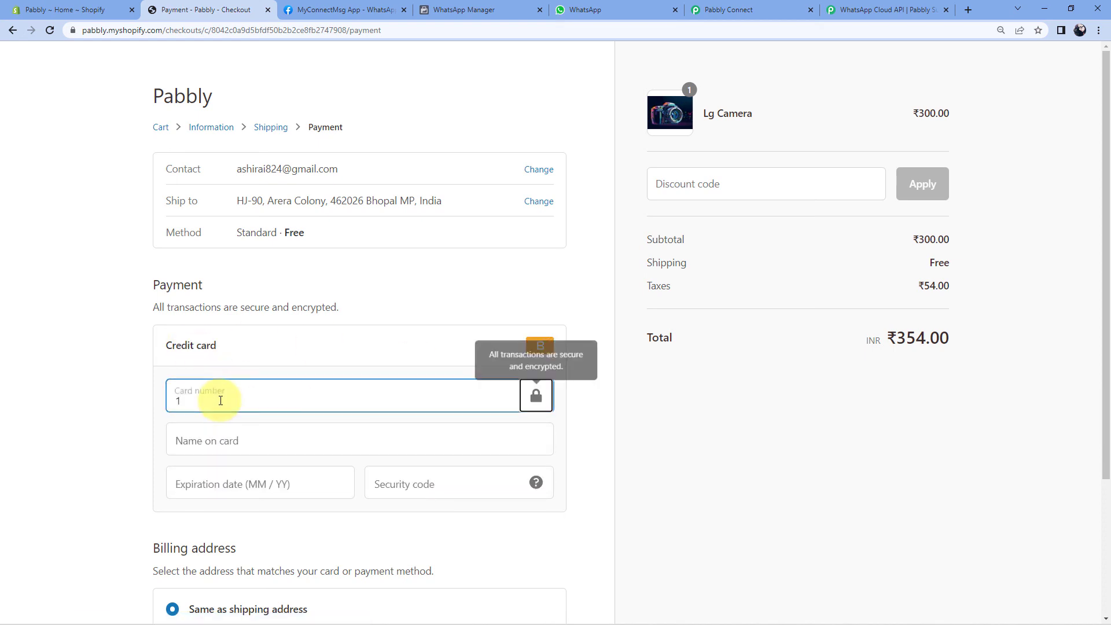
key("Tab")
type("Bo")
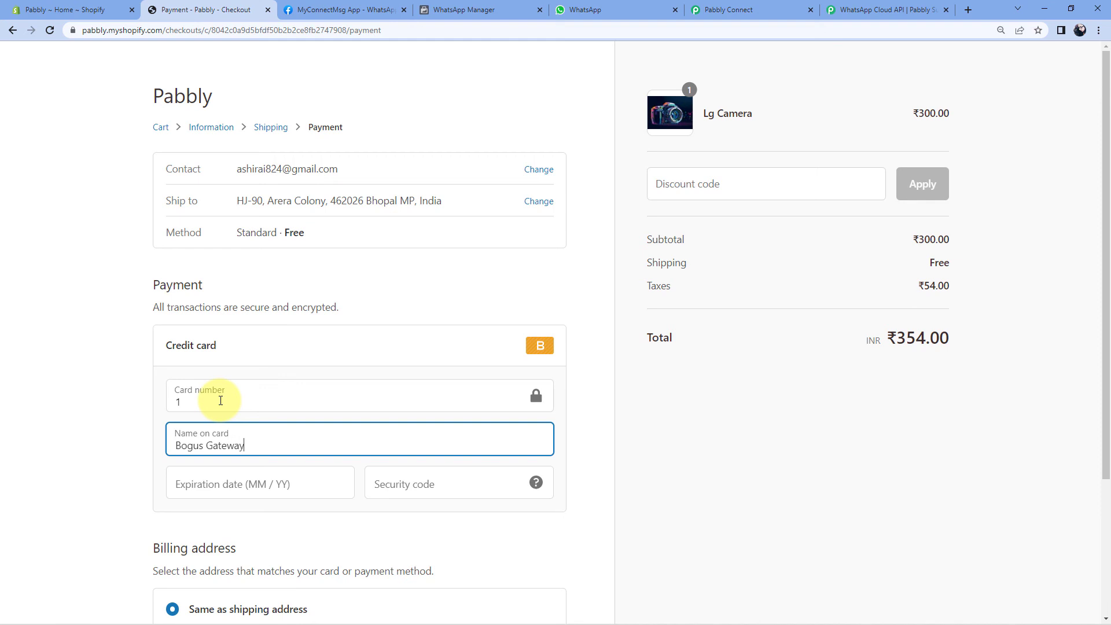
key("Tab")
key("Tab")
type("123")
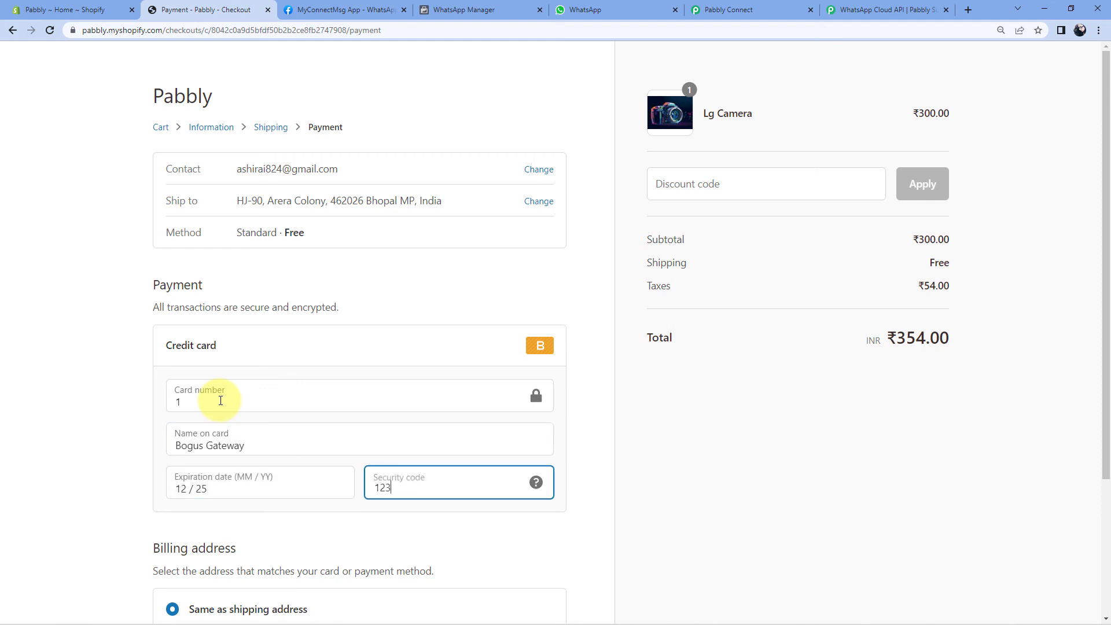
scroll(220, 400, "down", 3)
left_click(519, 528)
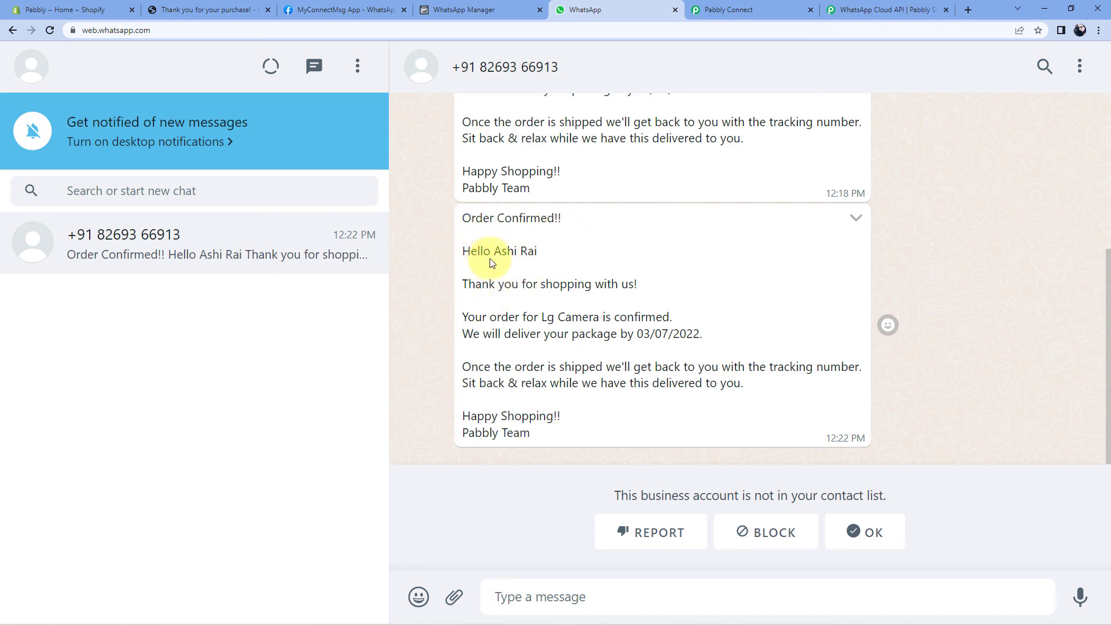
left_click_drag(495, 253, 538, 252)
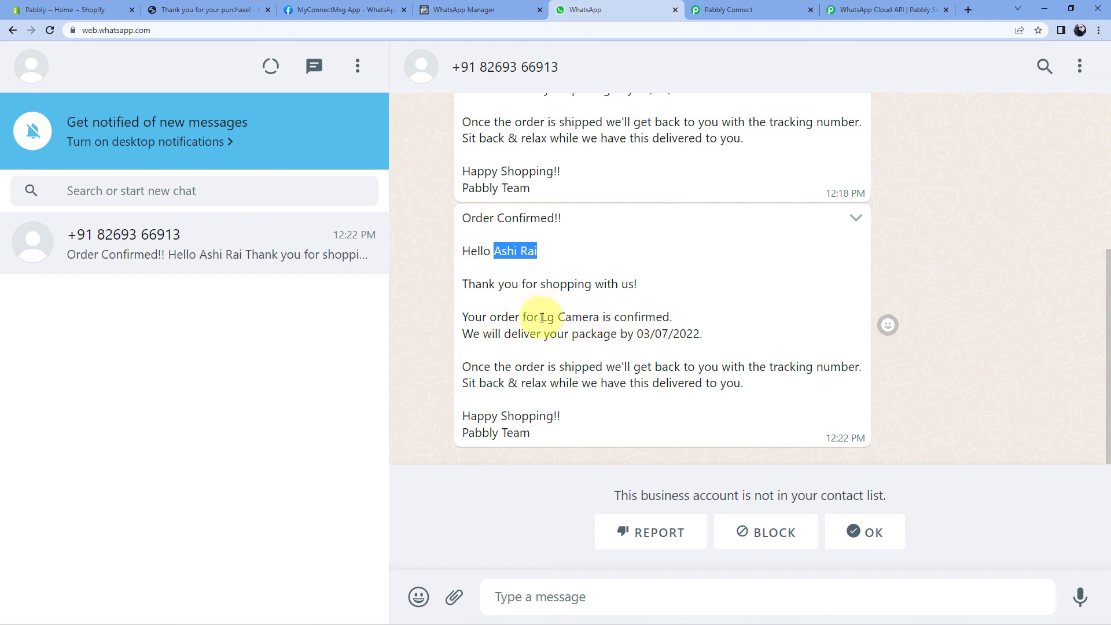
left_click_drag(542, 318, 600, 317)
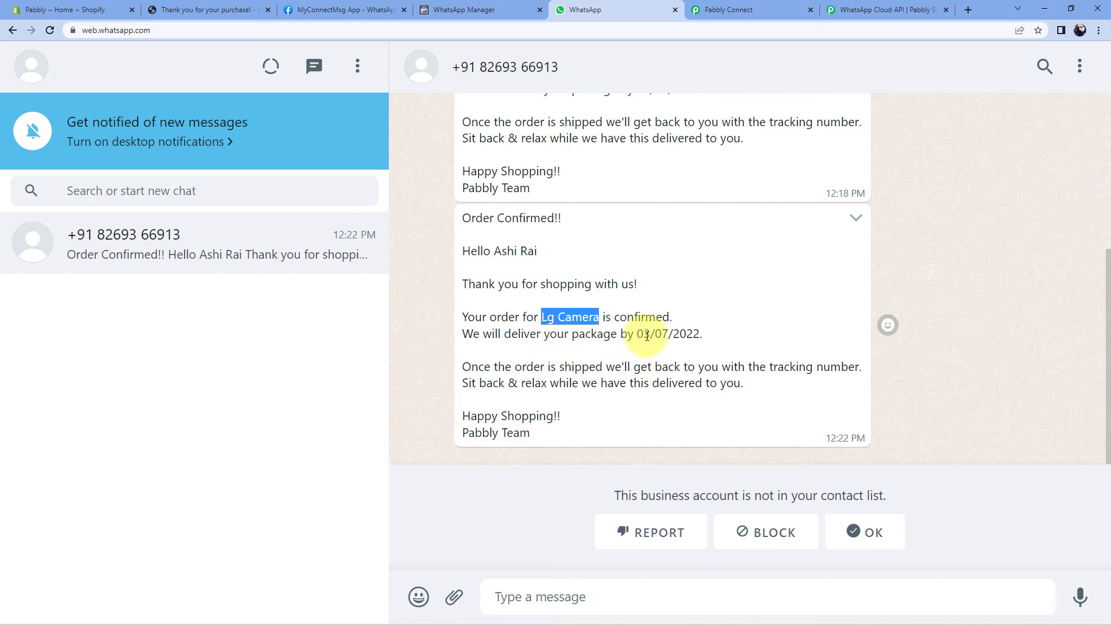
left_click_drag(639, 334, 703, 333)
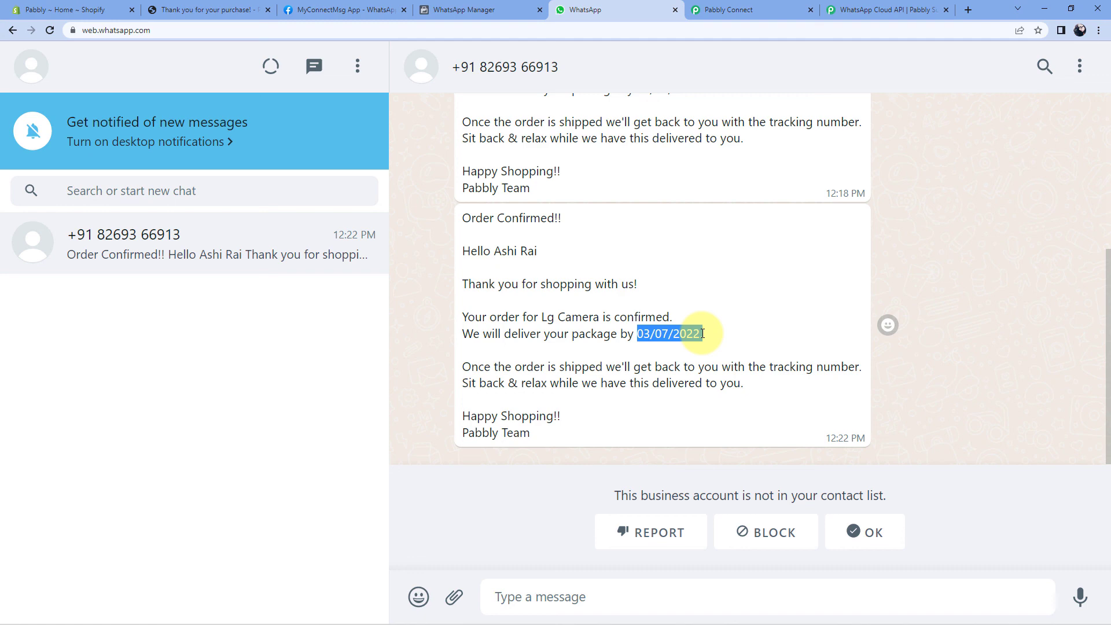
left_click(701, 334)
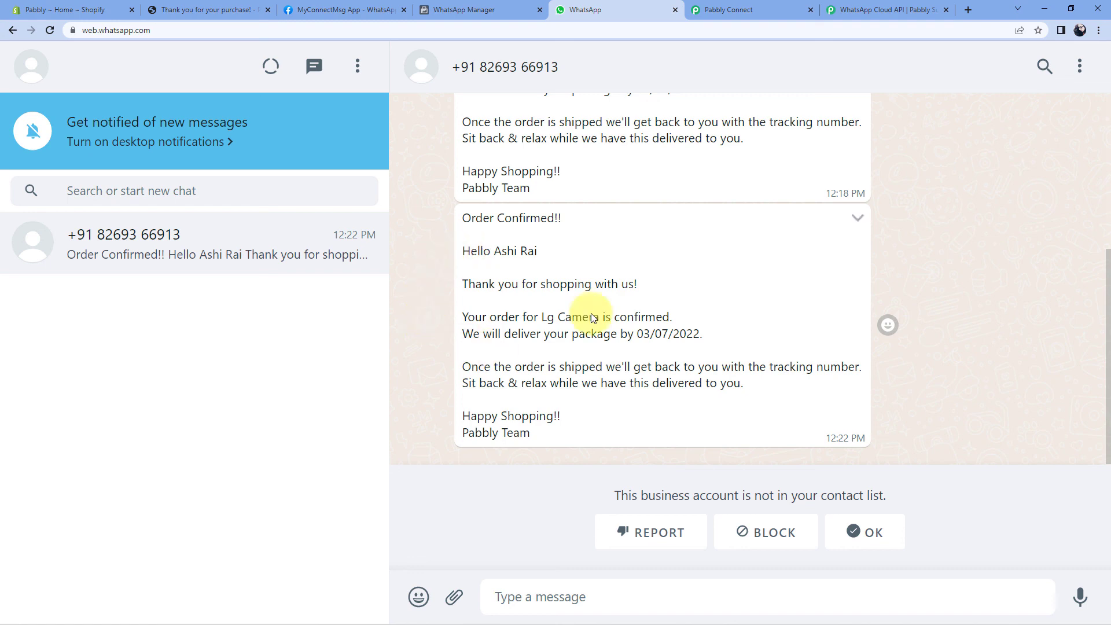
left_click(785, 7)
Collapse the workflow to show Shopify New Order, Modify Current Date and WhatsApp Send Template Message.
scroll(943, 184, "up", 15)
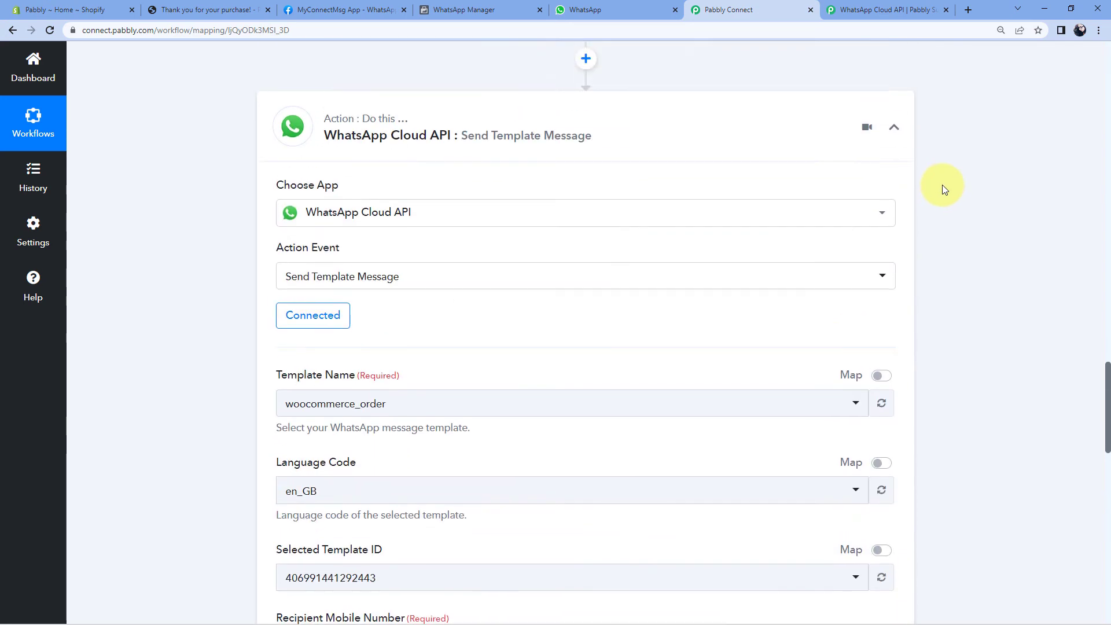
scroll(942, 222, "up", 15)
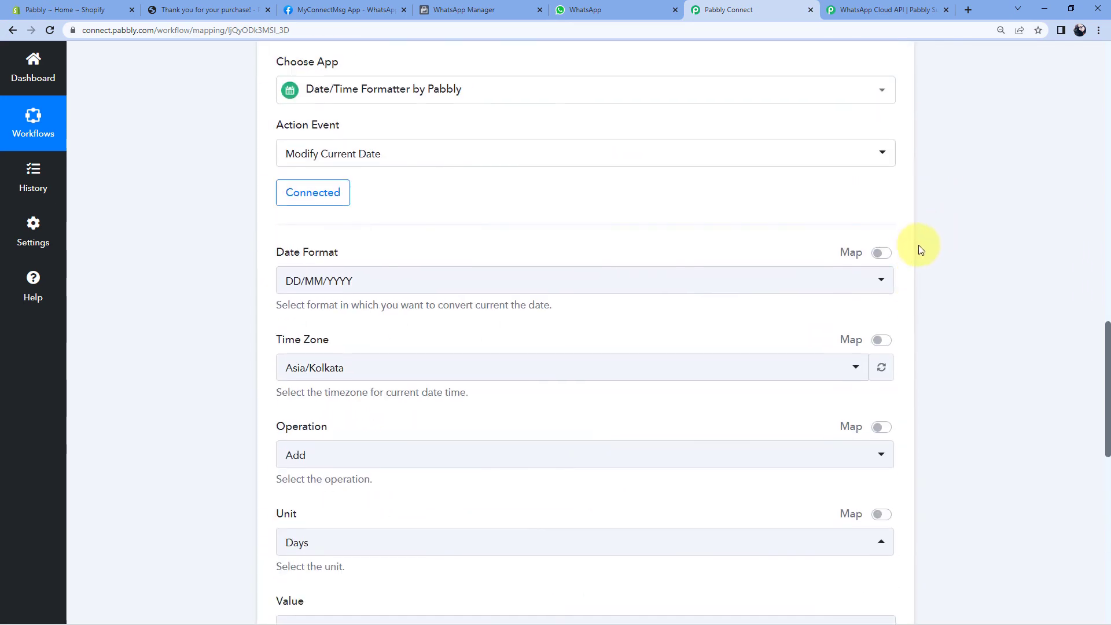
scroll(930, 251, "up", 10)
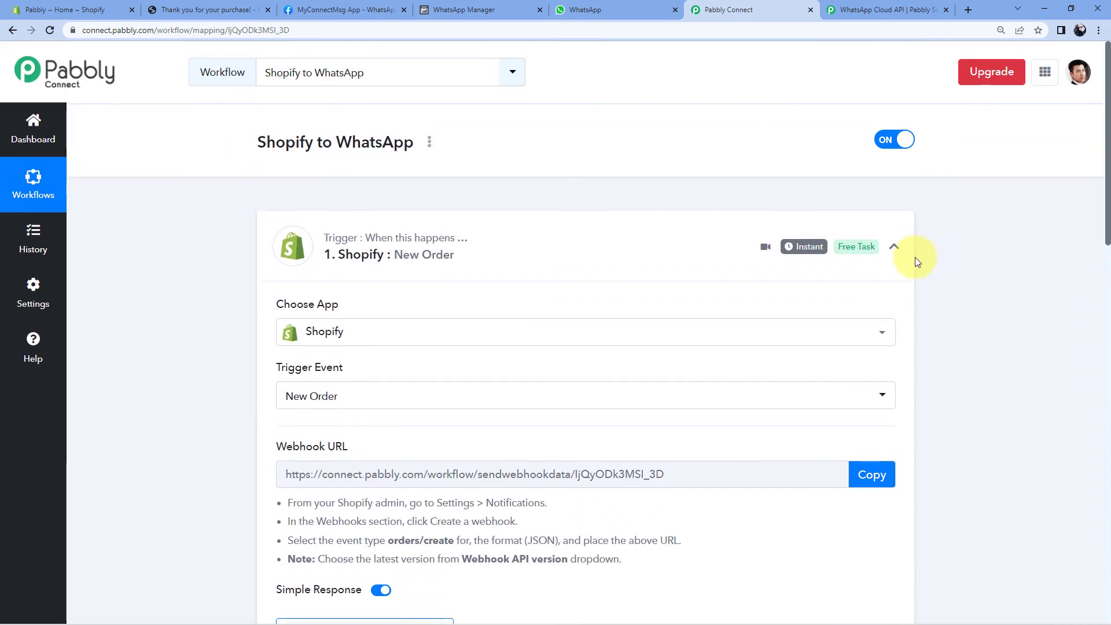
left_click(422, 228)
scroll(243, 256, "up", 1)
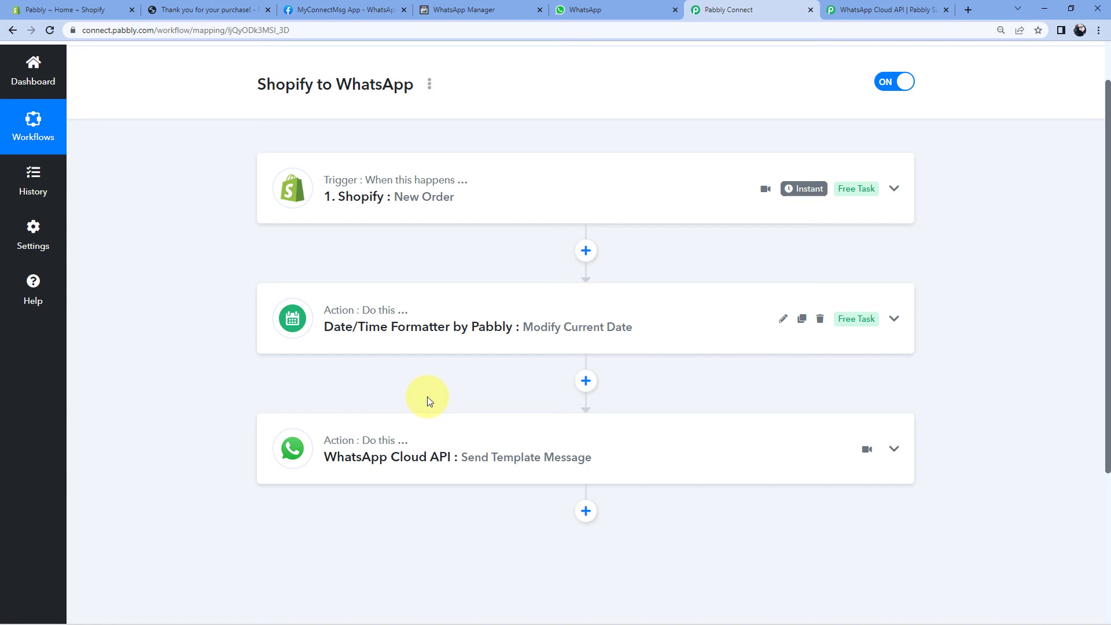
scroll(443, 376, "up", 2)
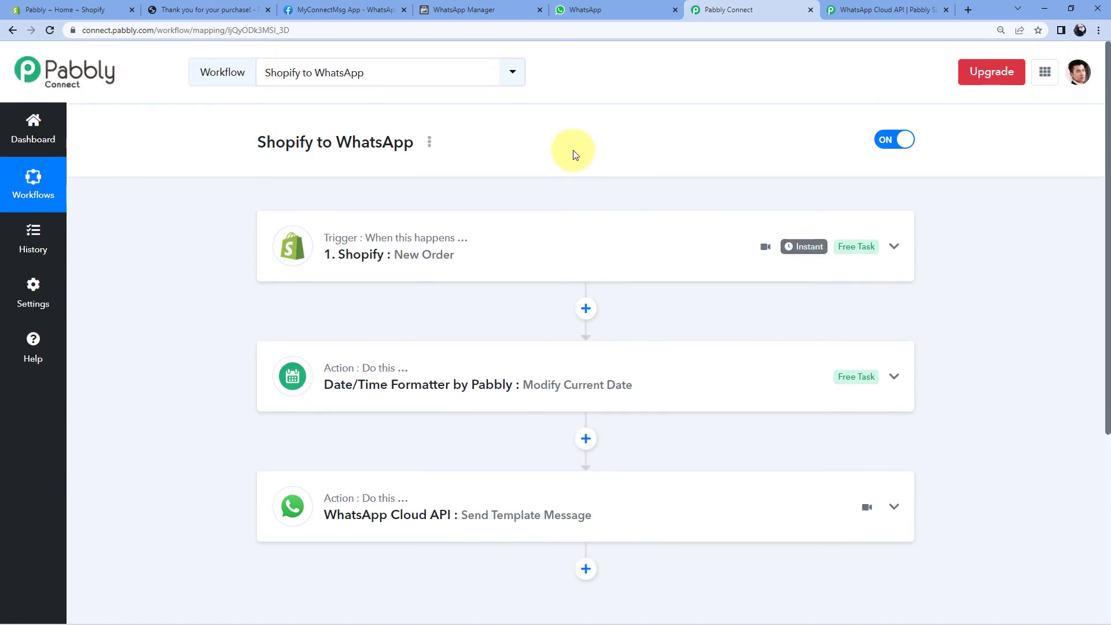